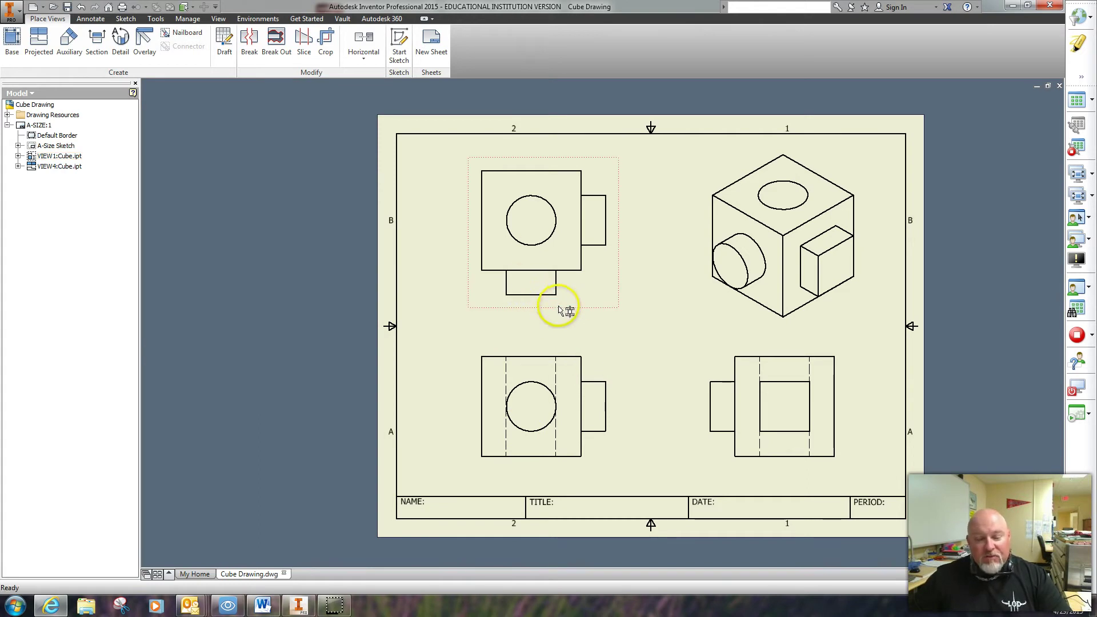
- Place a TOP VIEW text note below the upper-left view
left_click(90, 20)
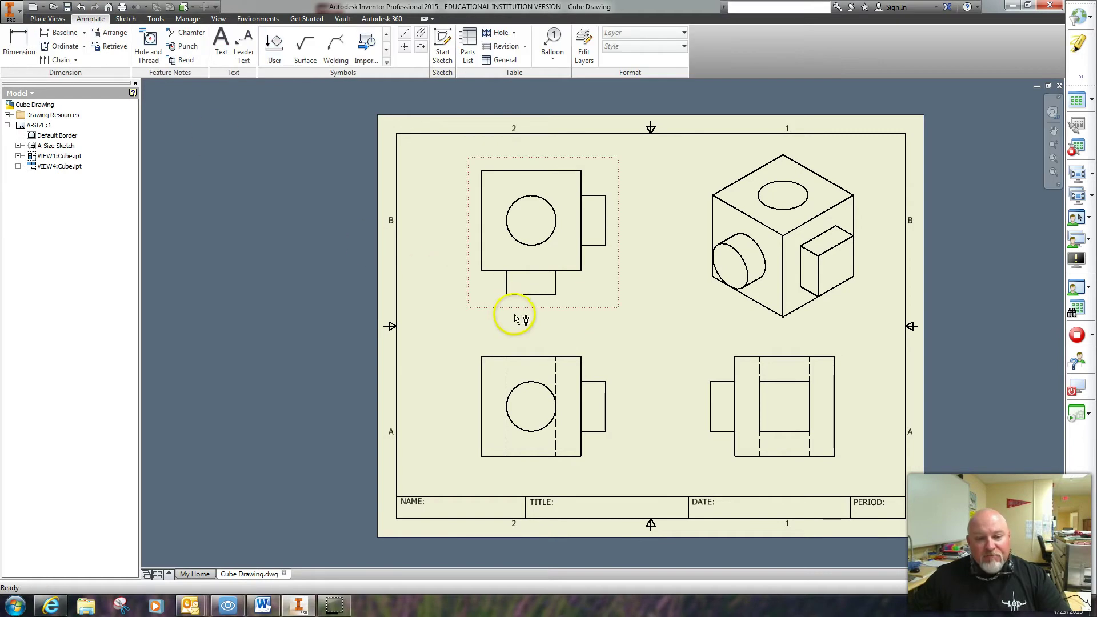
left_click(220, 44)
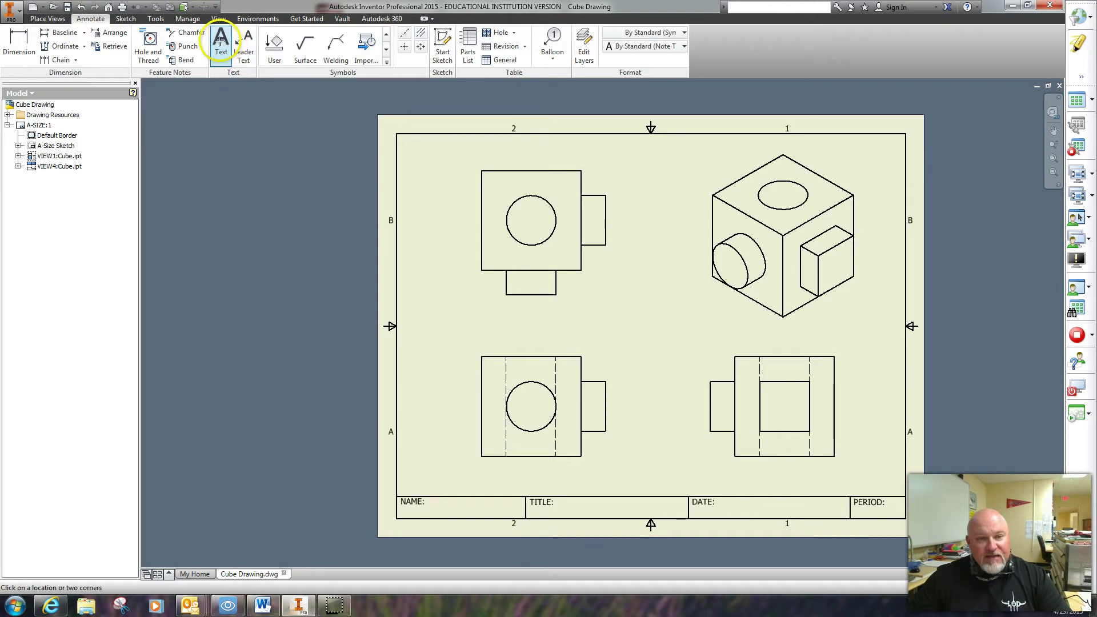
left_click(506, 335)
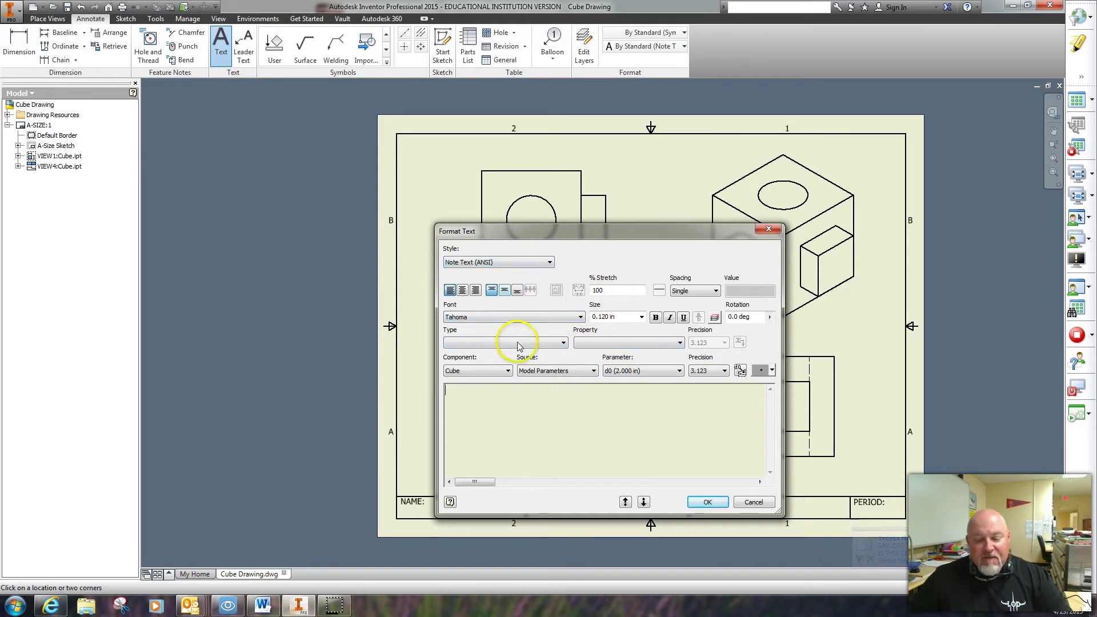
left_click(562, 343)
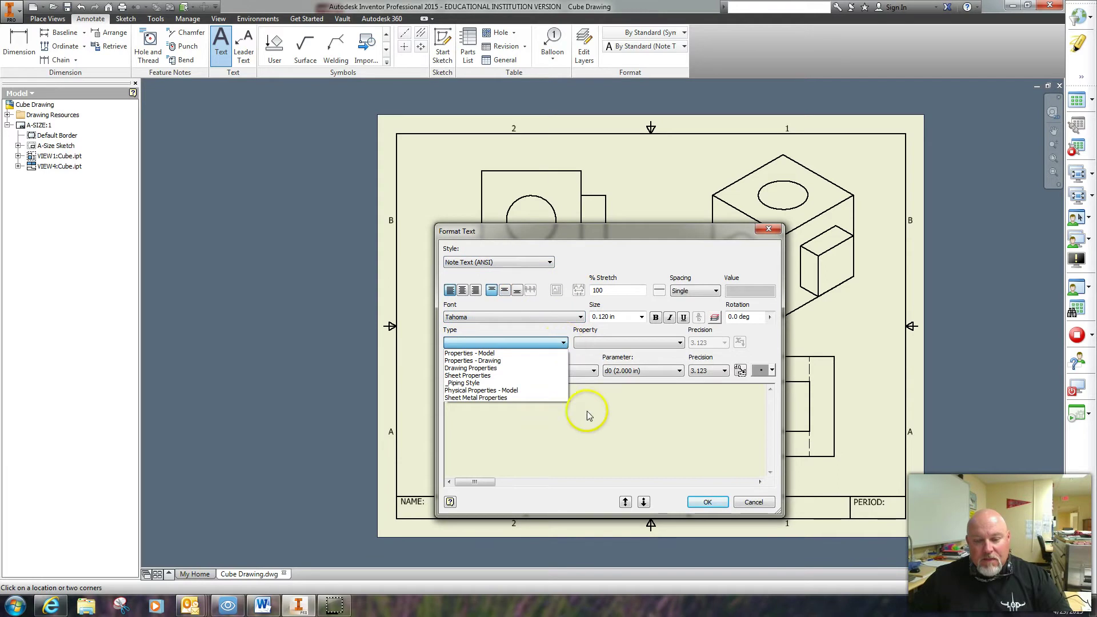
left_click(594, 434)
left_click(463, 394)
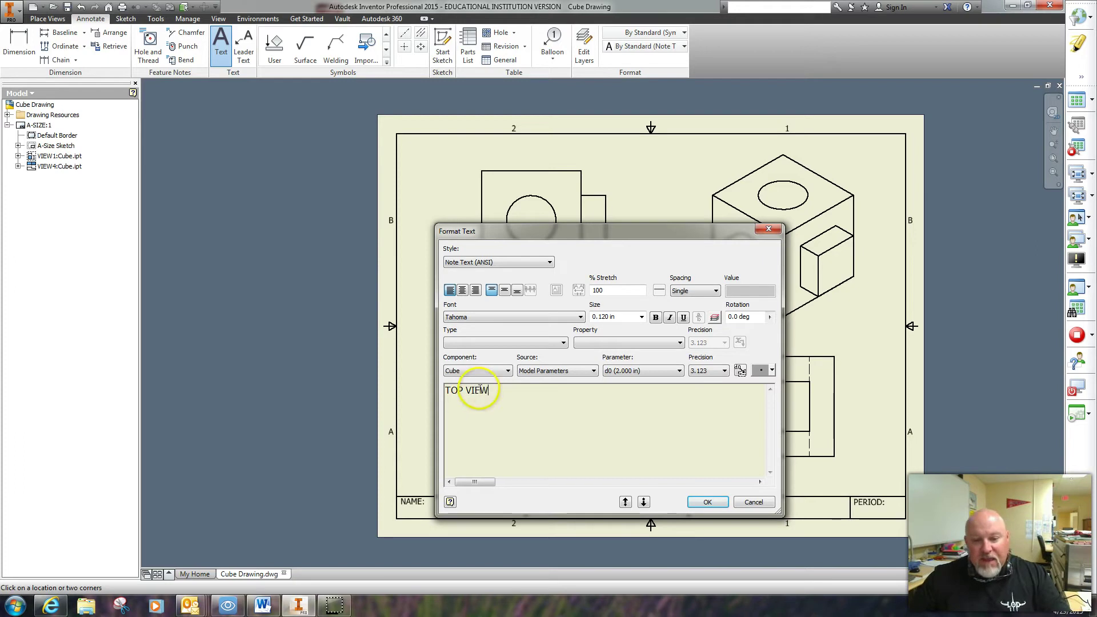
- Underline the TOP VIEW text, set its size to .15, and confirm the note
left_click_drag(489, 390, 421, 377)
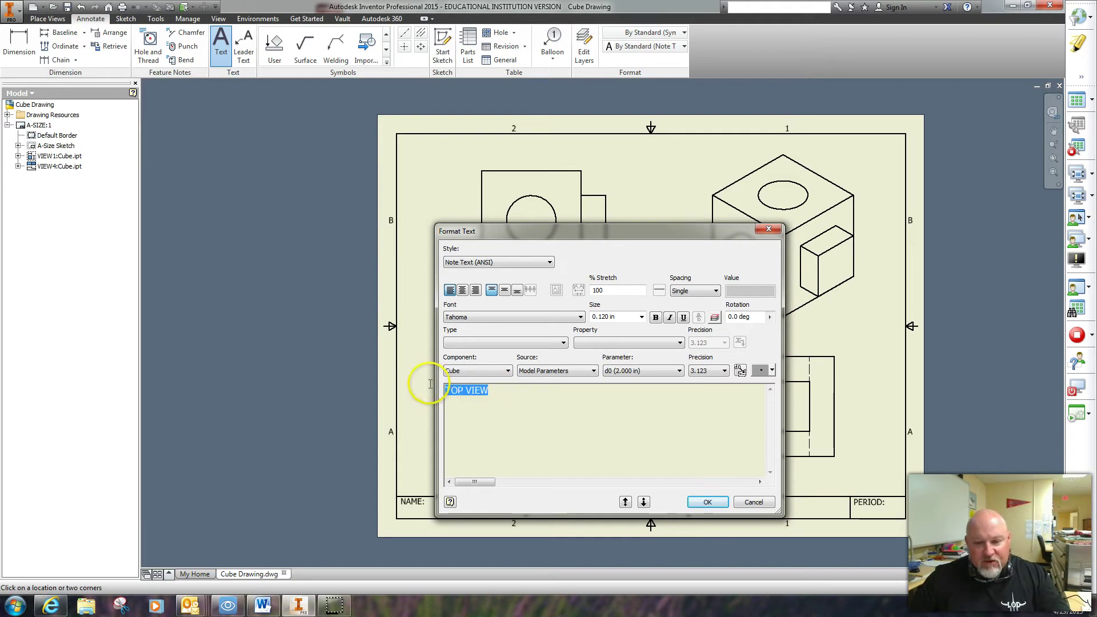
left_click(684, 318)
left_click(610, 316)
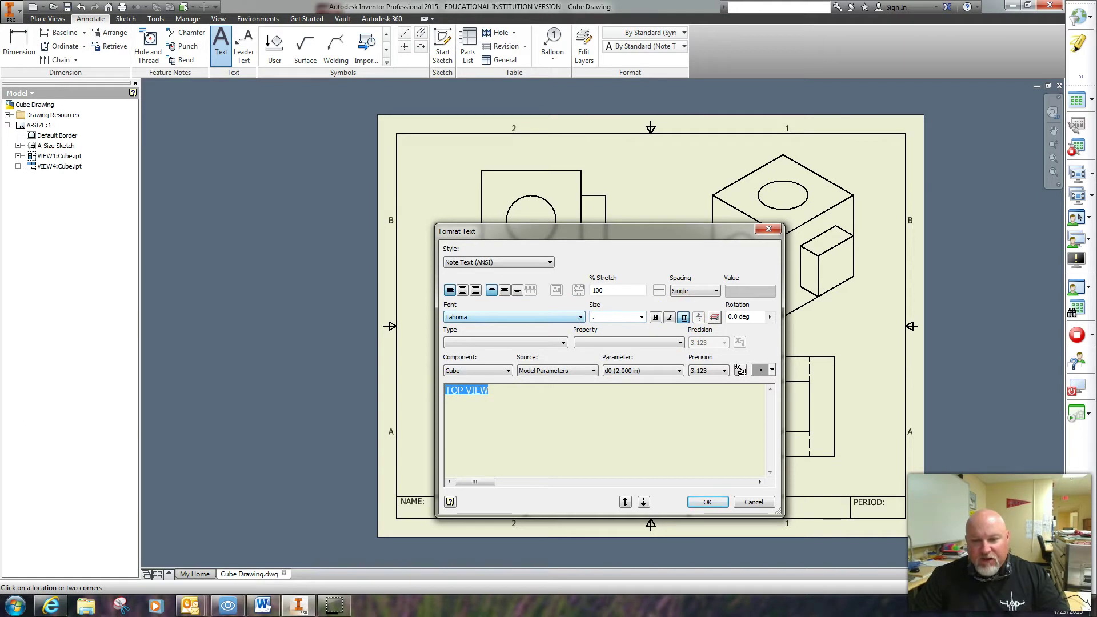
type(".15")
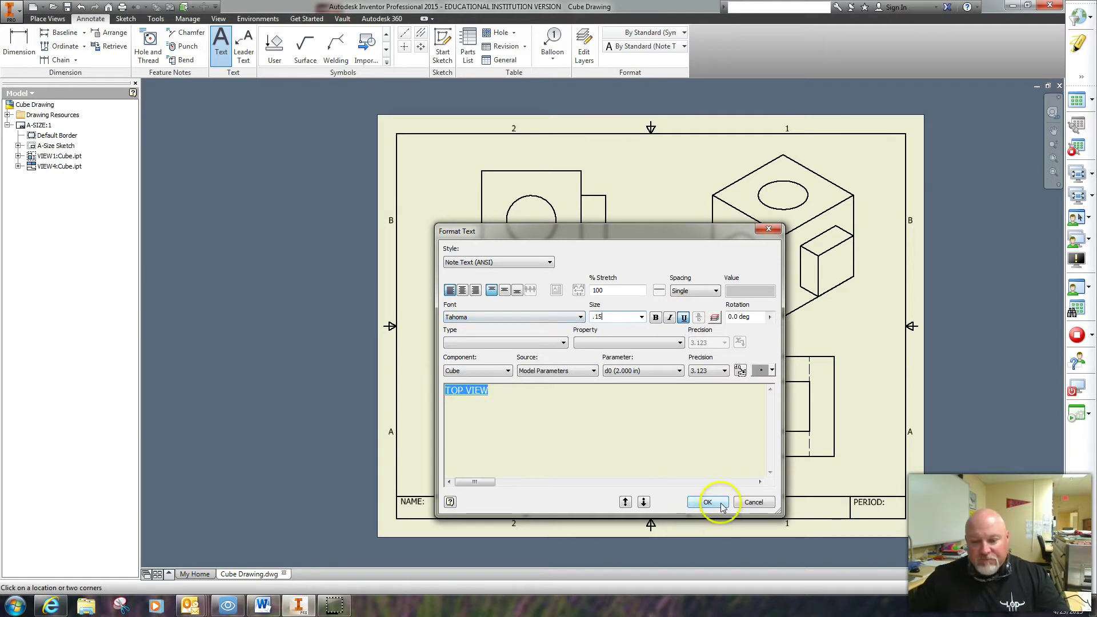
left_click(714, 502)
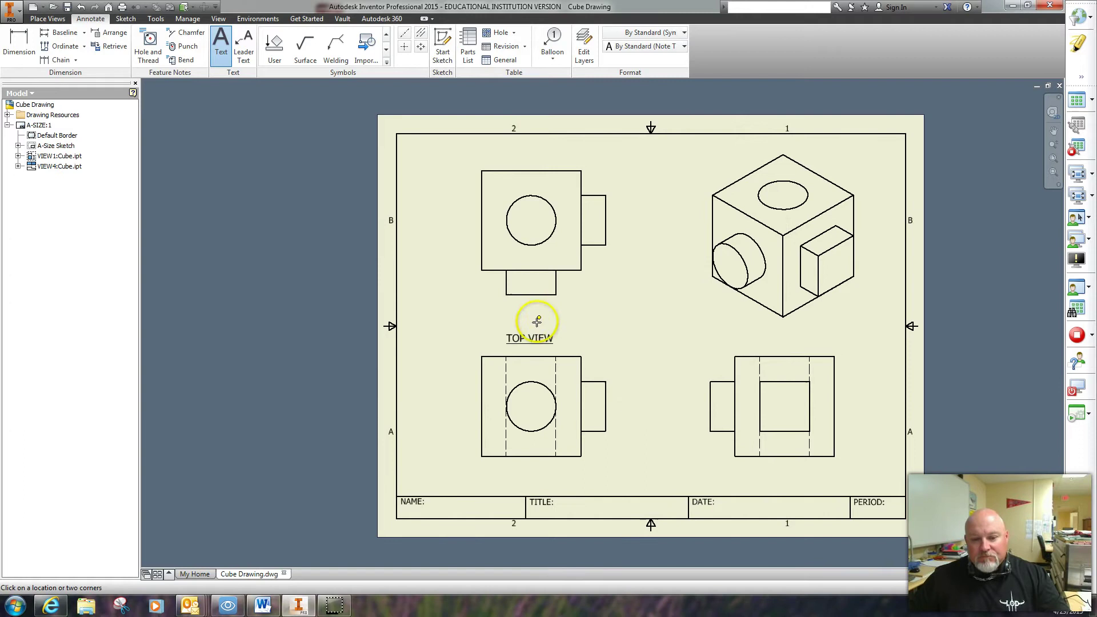
- Add a FRONT VIEW note at size .15 beneath the lower-left view
left_click(505, 482)
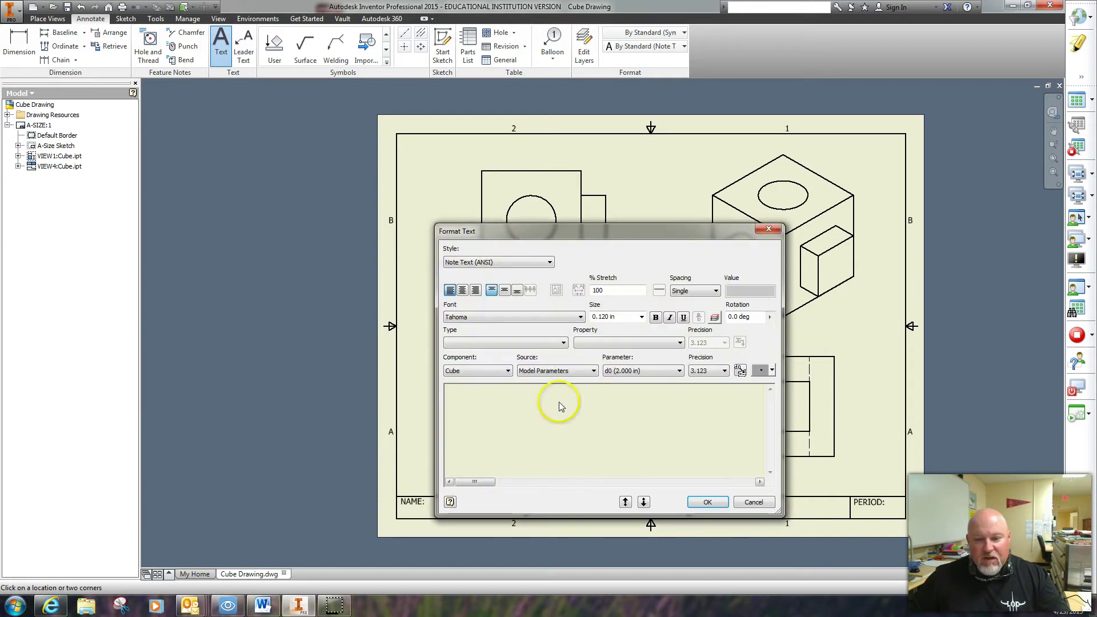
left_click(623, 317)
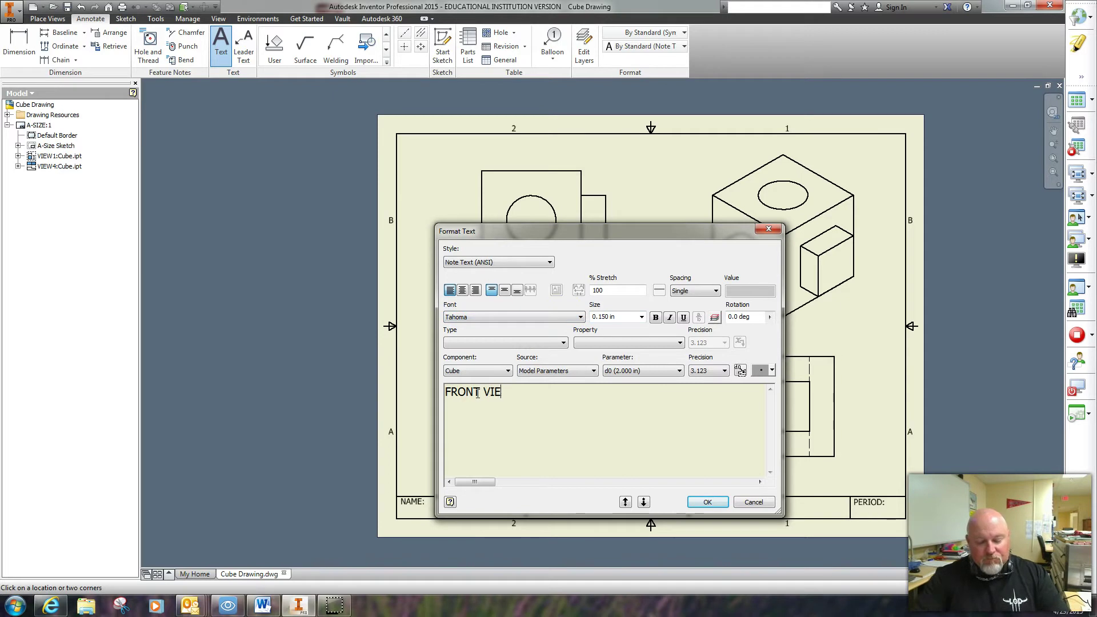
left_click(711, 502)
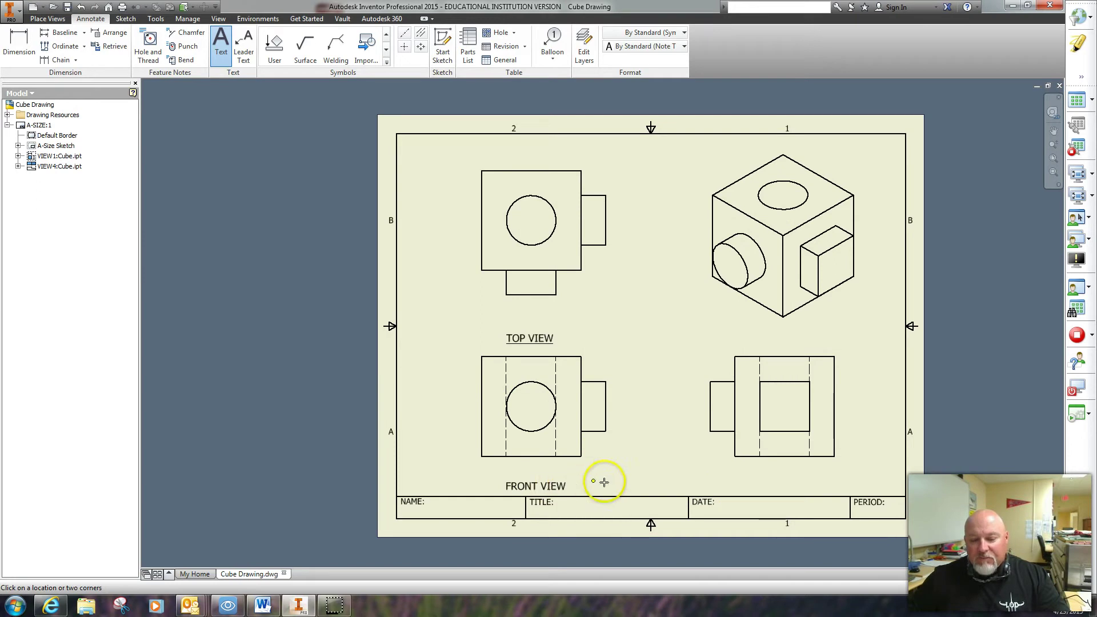
- Add an underlined RIGHT SIDE VIEW note at size .15 beneath the lower-right view
left_click(763, 486)
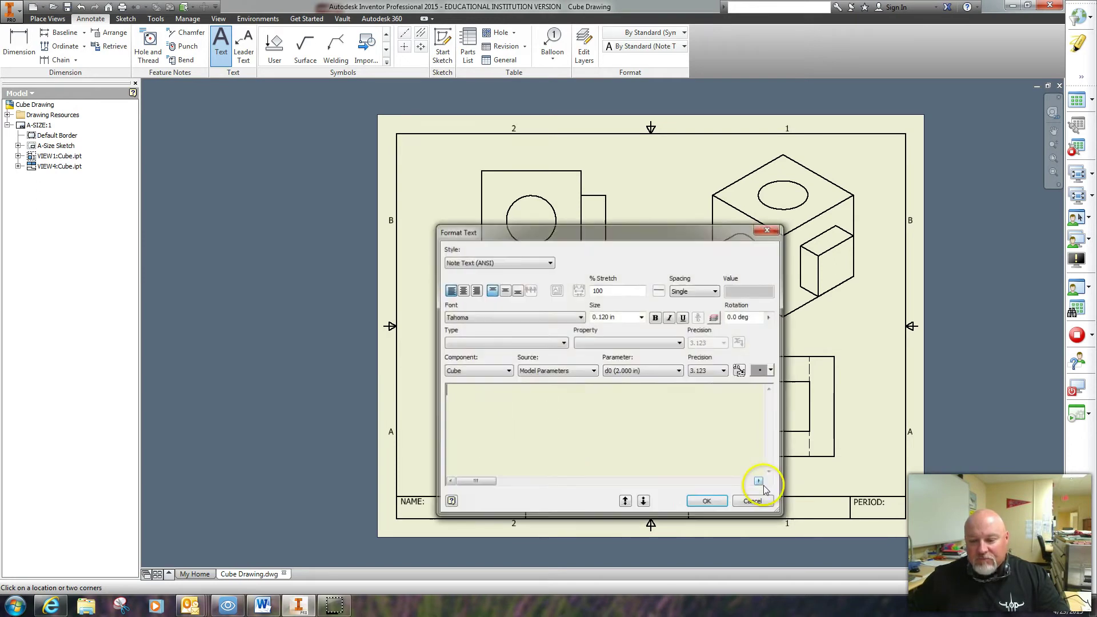
left_click_drag(630, 316, 568, 317)
type(".15")
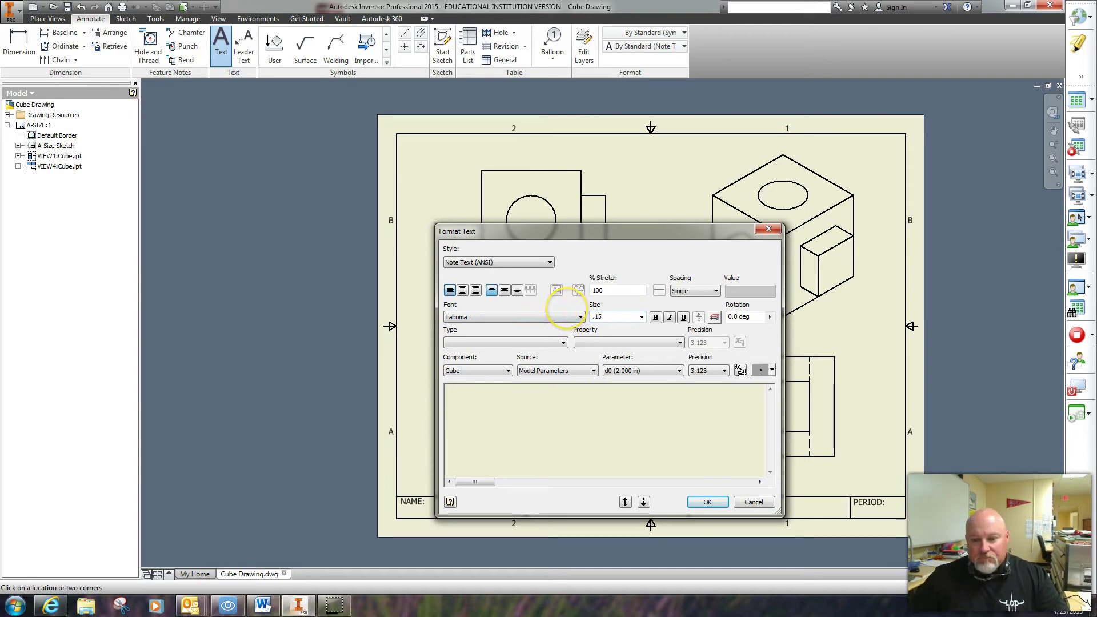
key("Tab")
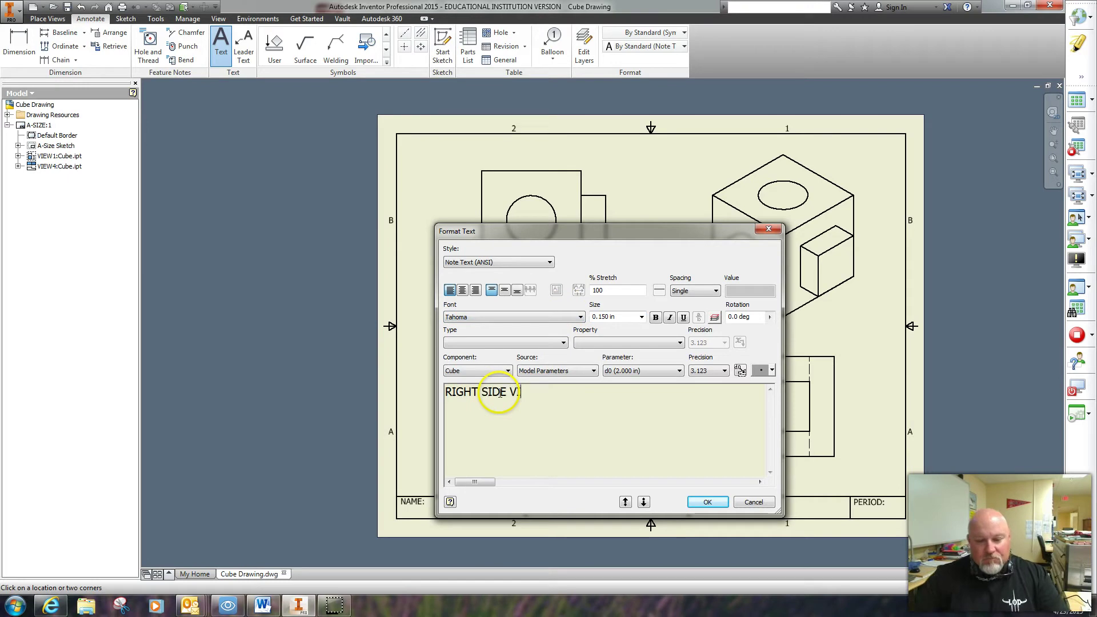
left_click_drag(548, 394, 436, 392)
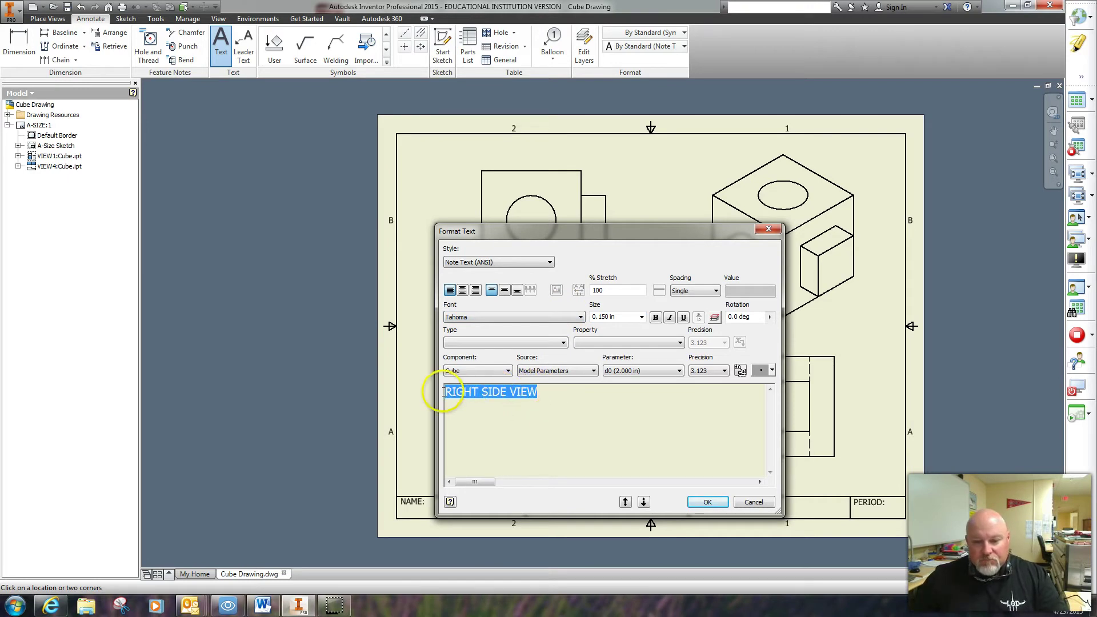
left_click(683, 317)
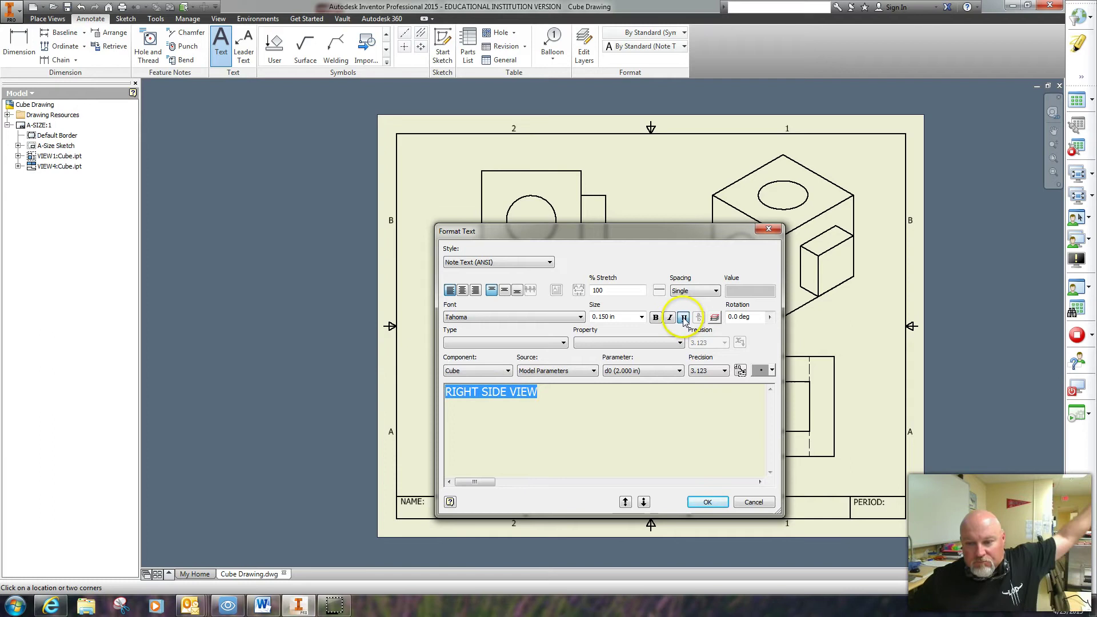
left_click(706, 502)
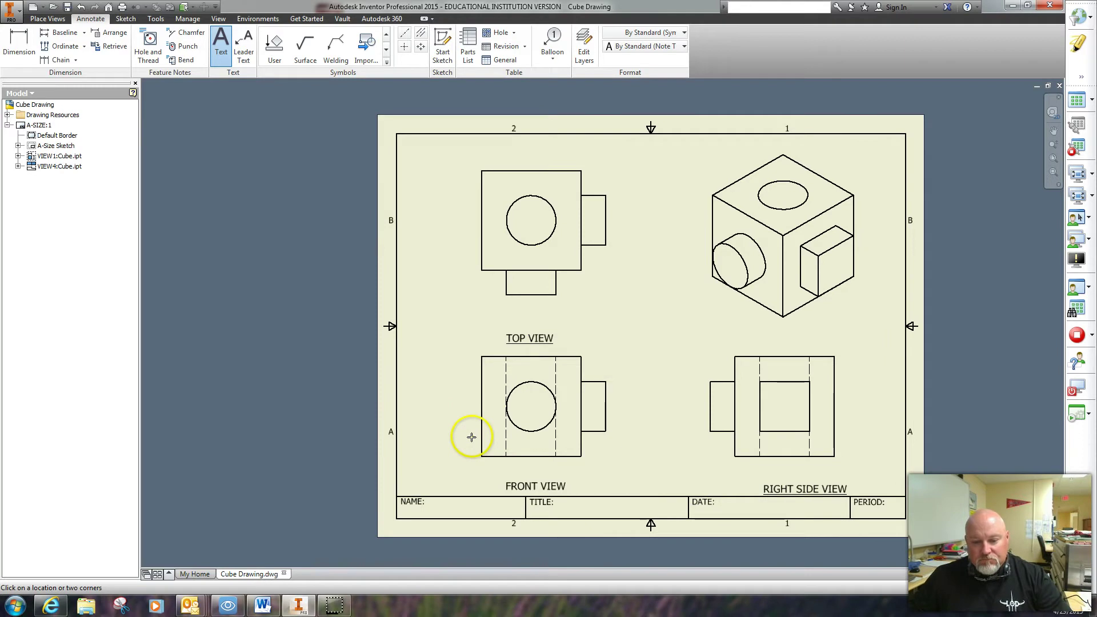
- Edit the existing FRONT VIEW note and apply underline to its text
key("Escape")
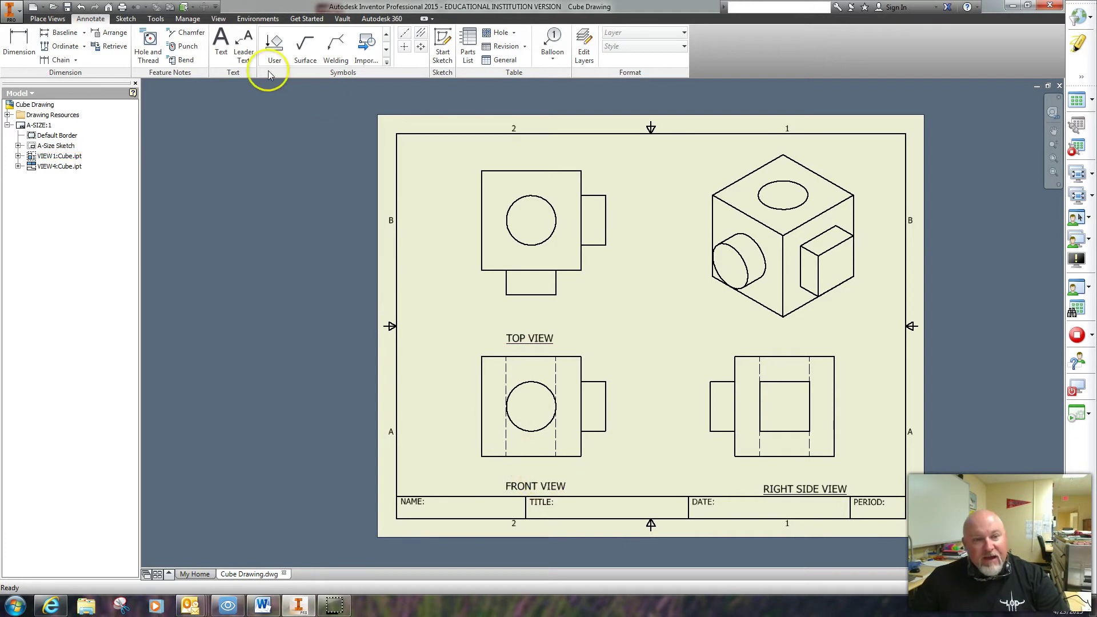
double_click(555, 486)
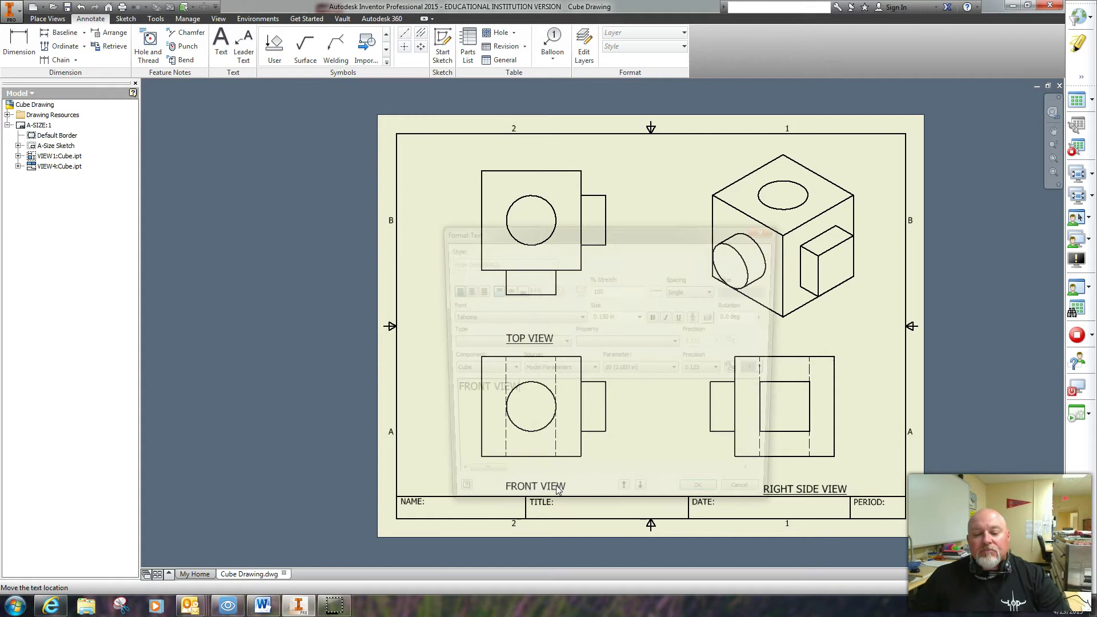
left_click_drag(517, 391, 440, 393)
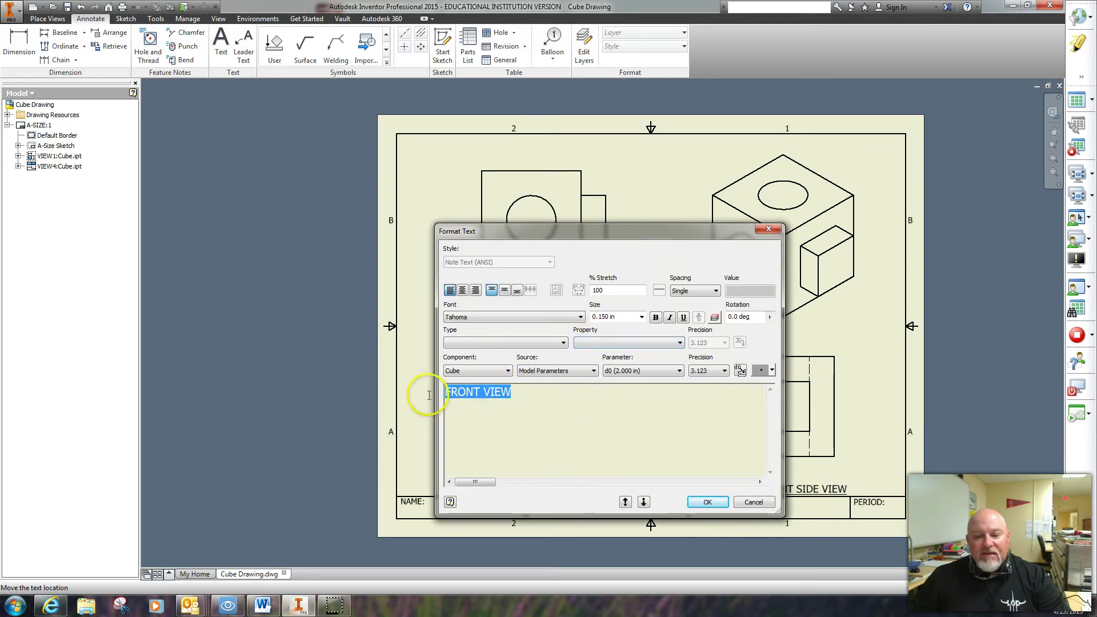
left_click(683, 317)
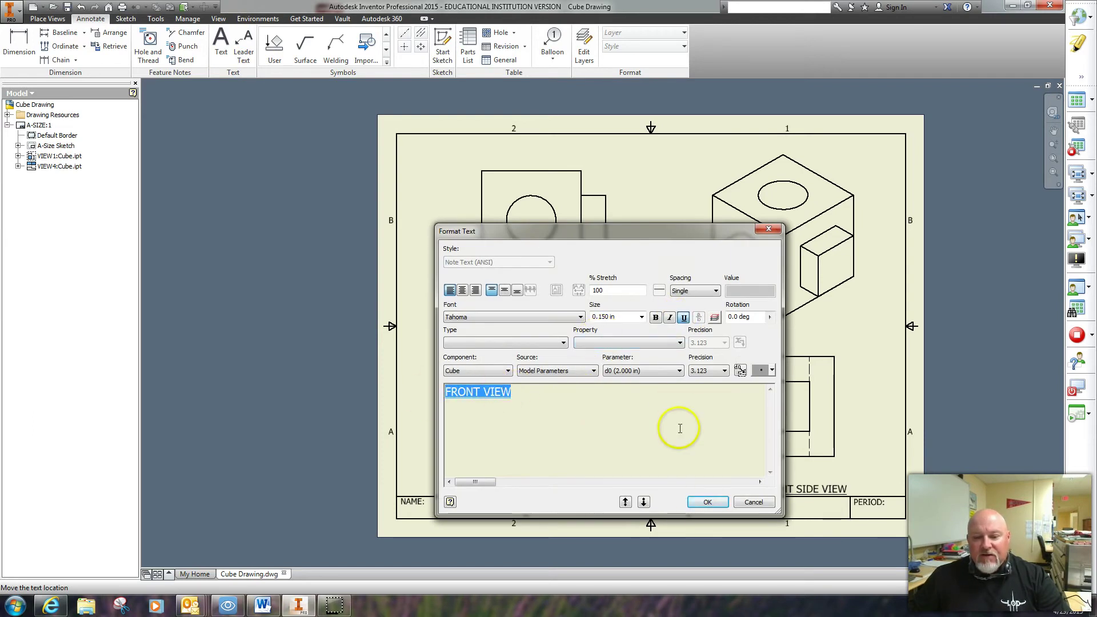
left_click(707, 502)
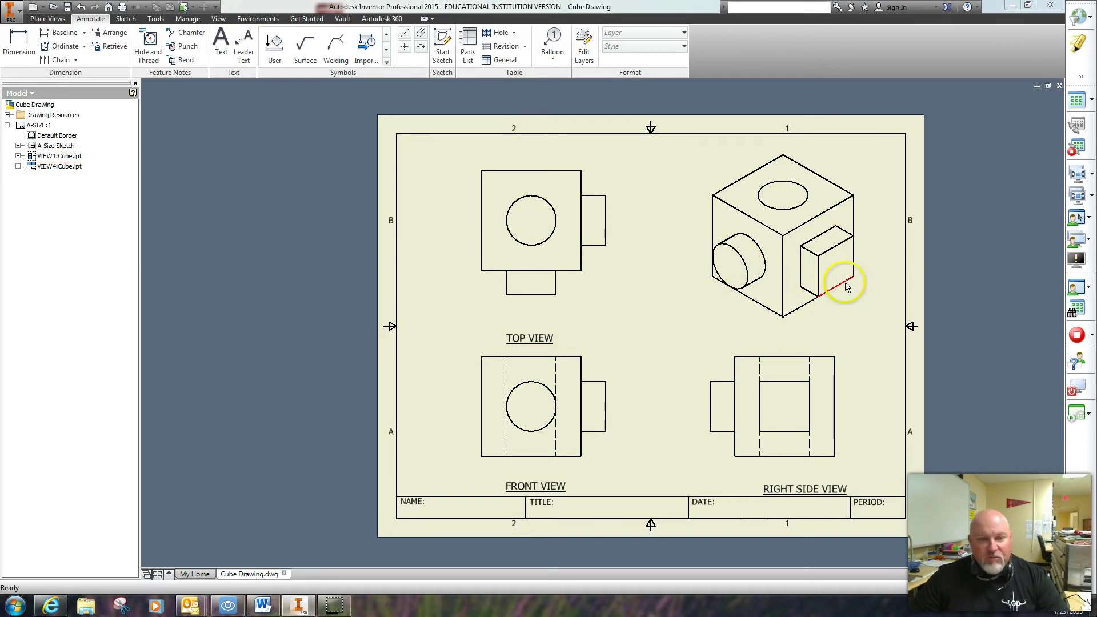
- Dimension the top view vertically on its left: .50 tab, 2.00 square height, 2.50 overall
left_click(19, 44)
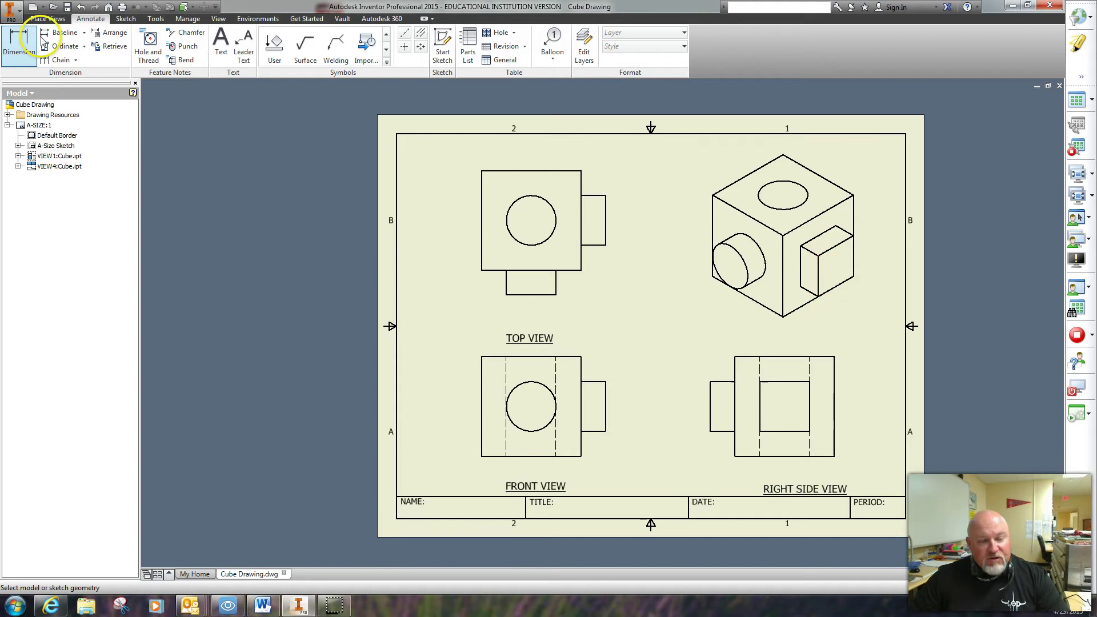
left_click(507, 295)
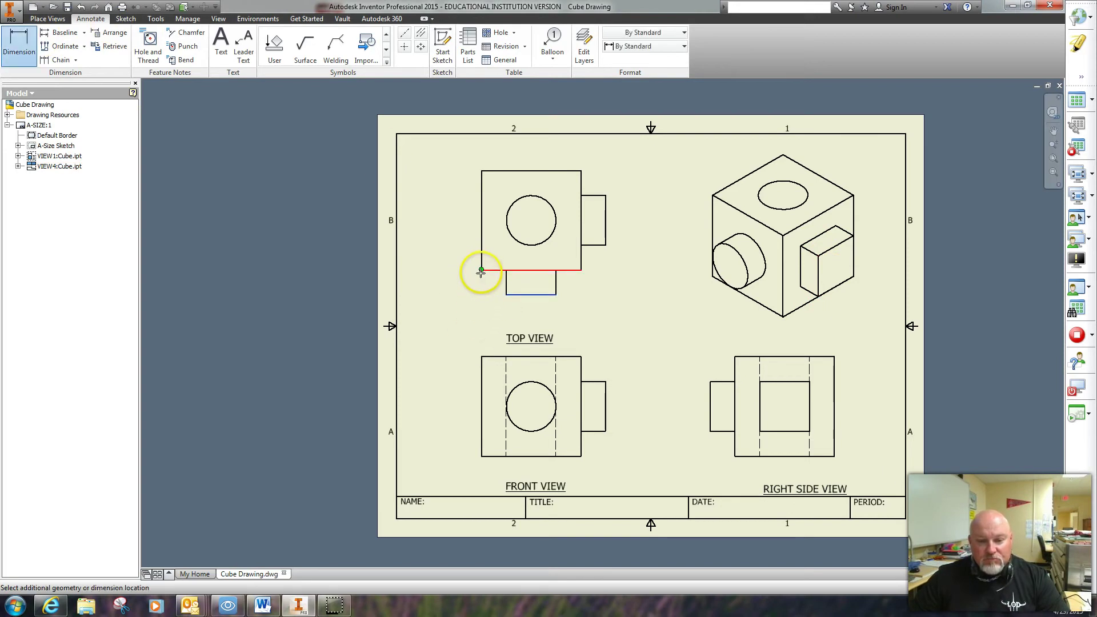
left_click(481, 270)
left_click(461, 282)
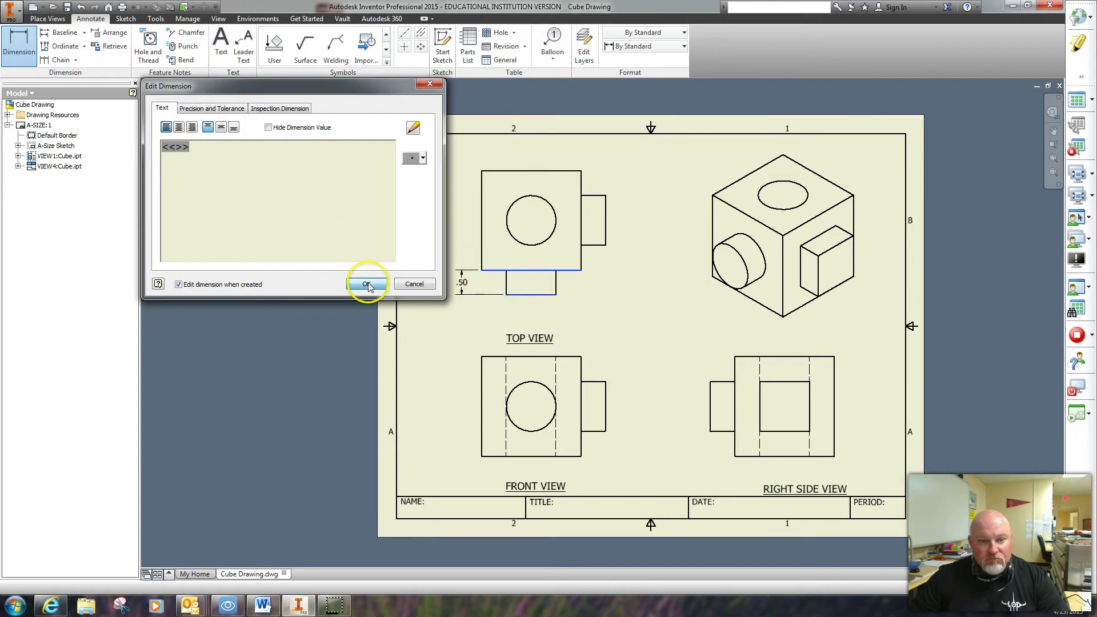
left_click(367, 284)
left_click(480, 264)
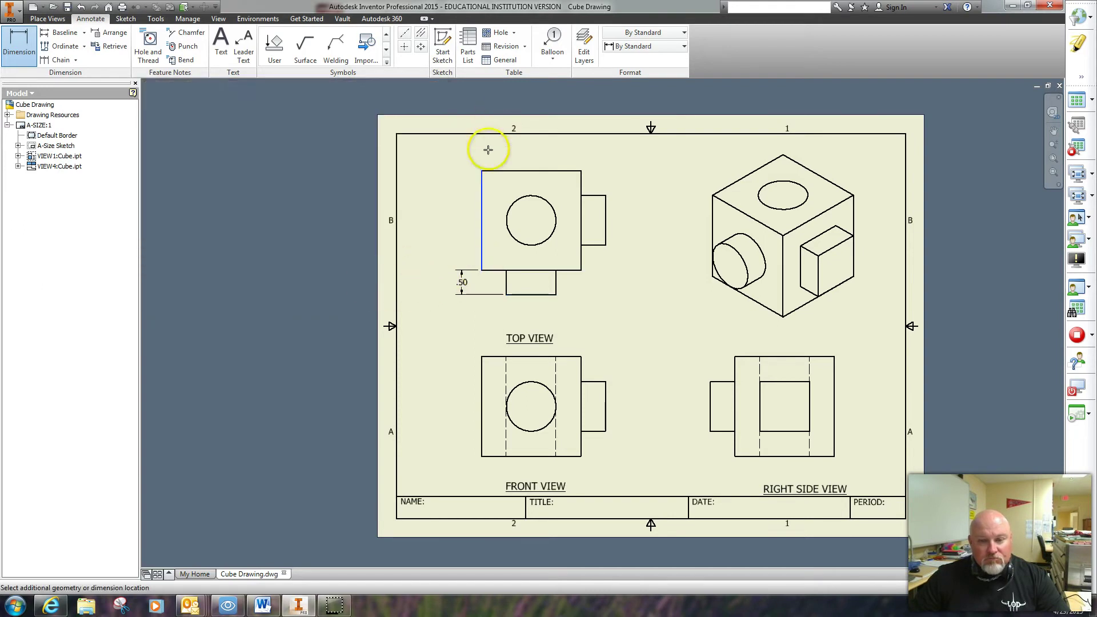
left_click(486, 171)
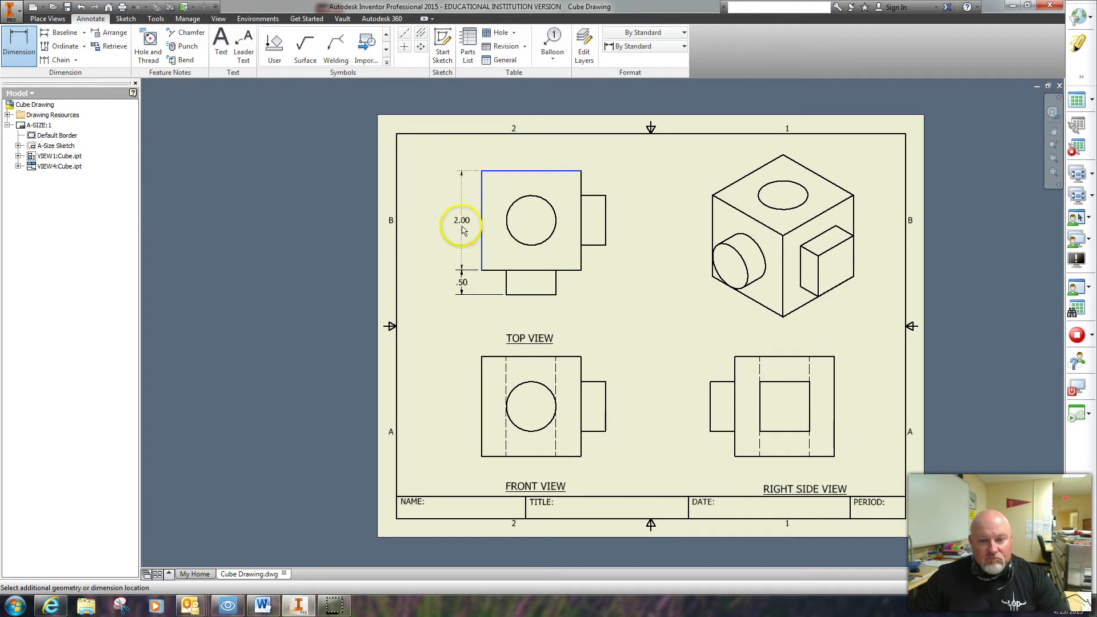
left_click(462, 230)
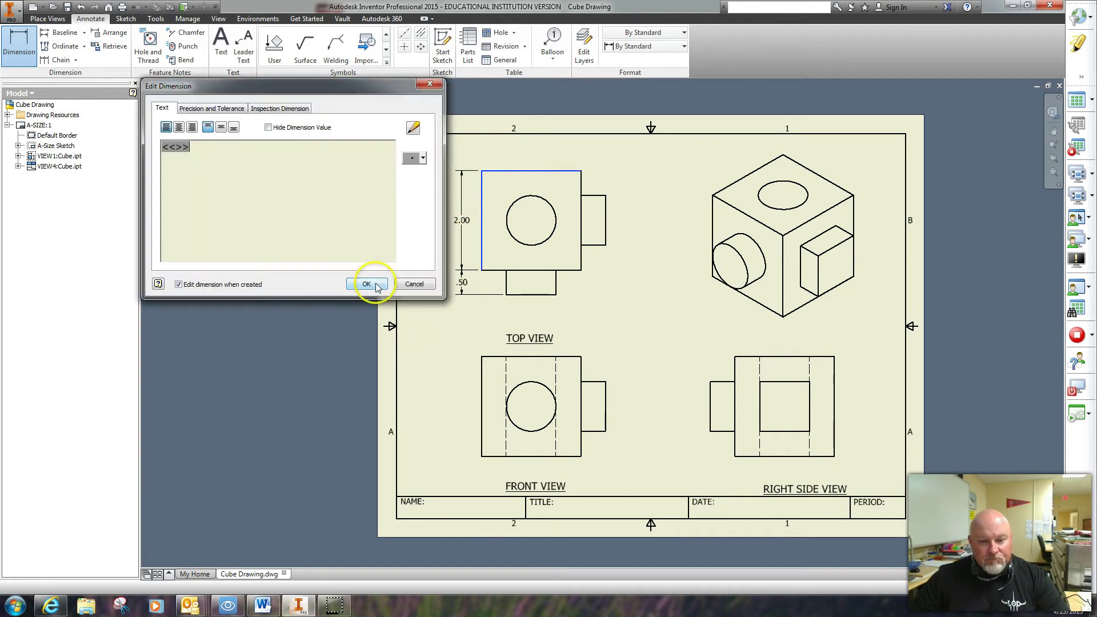
left_click(366, 284)
left_click(506, 288)
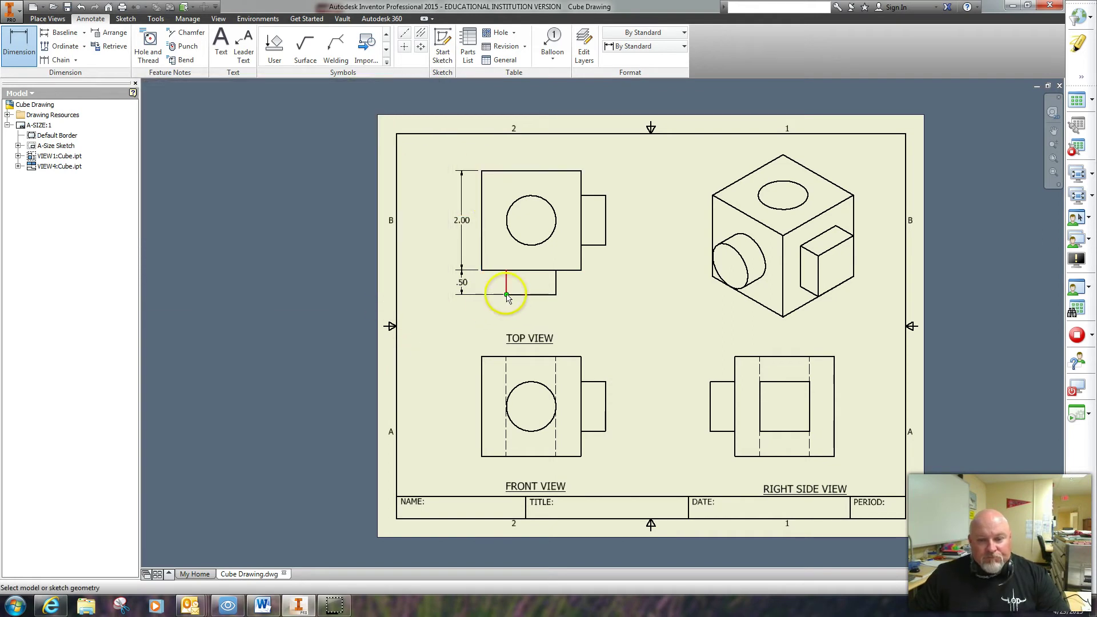
left_click(481, 171)
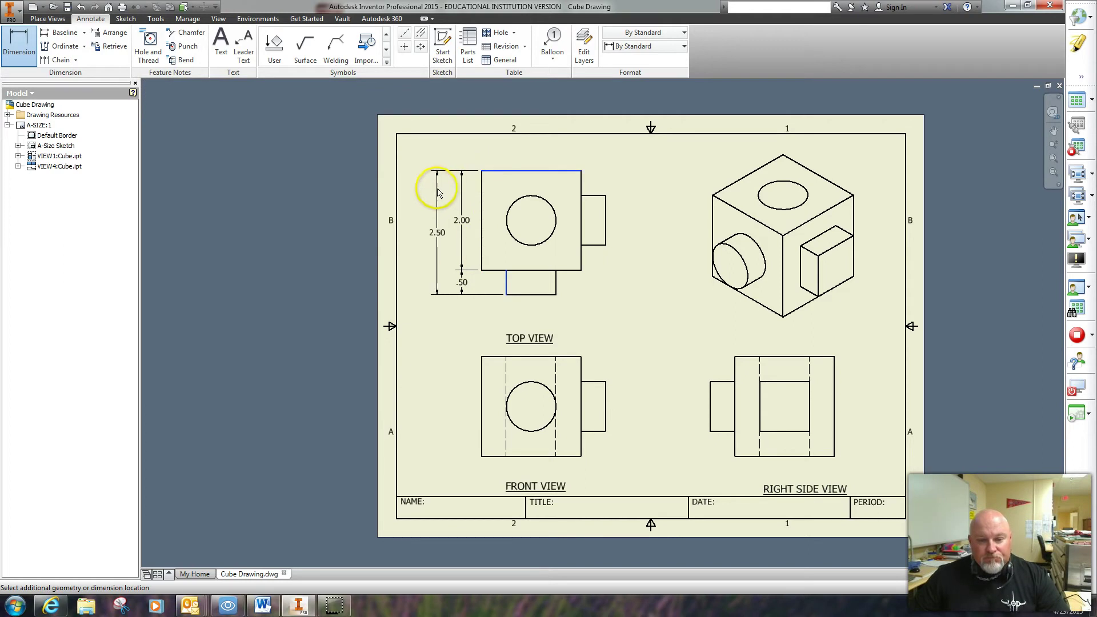
left_click(437, 187)
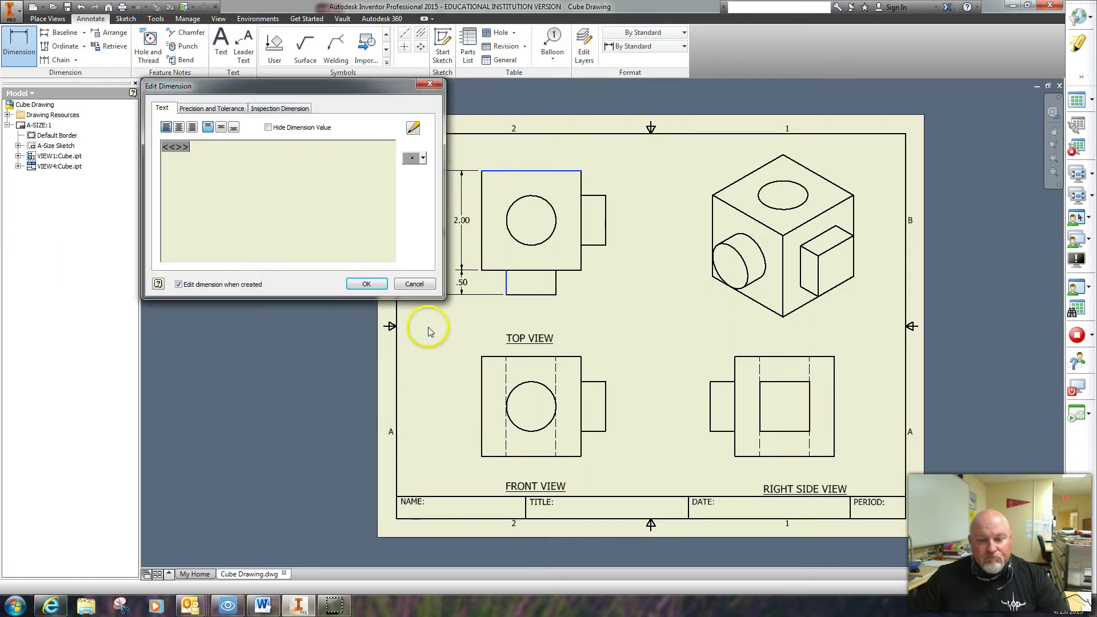
left_click(366, 284)
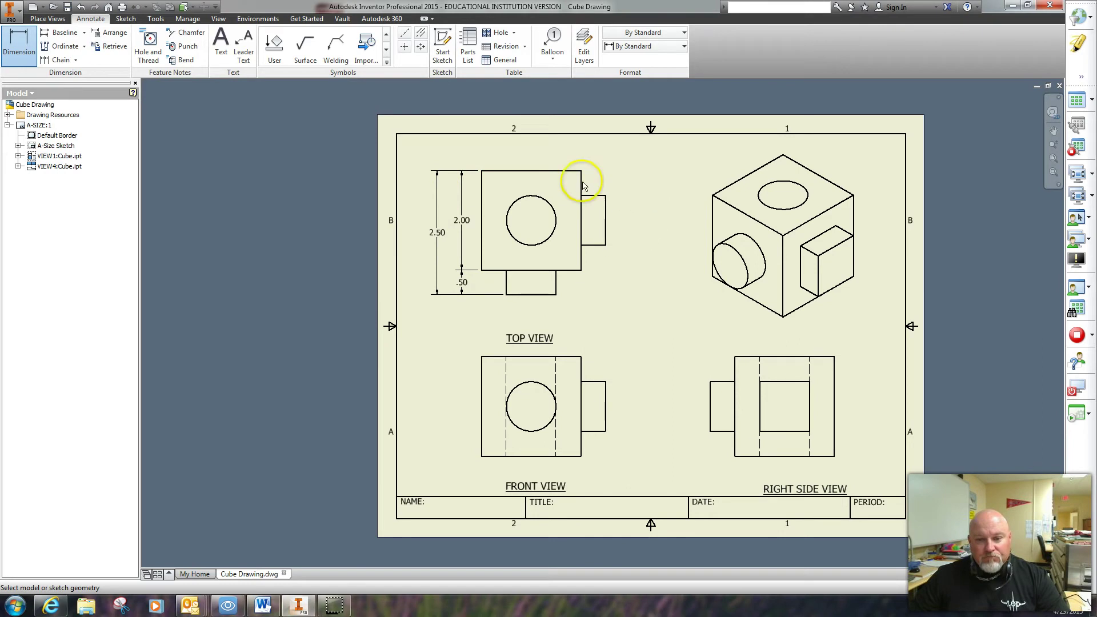
- Add the .50 tab width and 2.00 square width above the top view
left_click(605, 200)
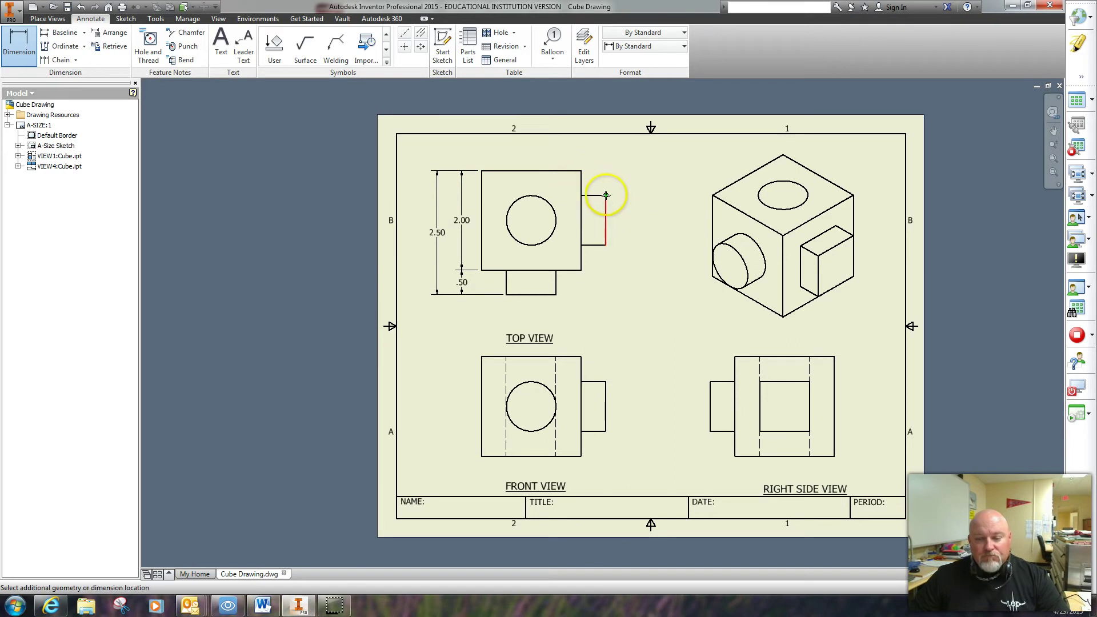
left_click(581, 172)
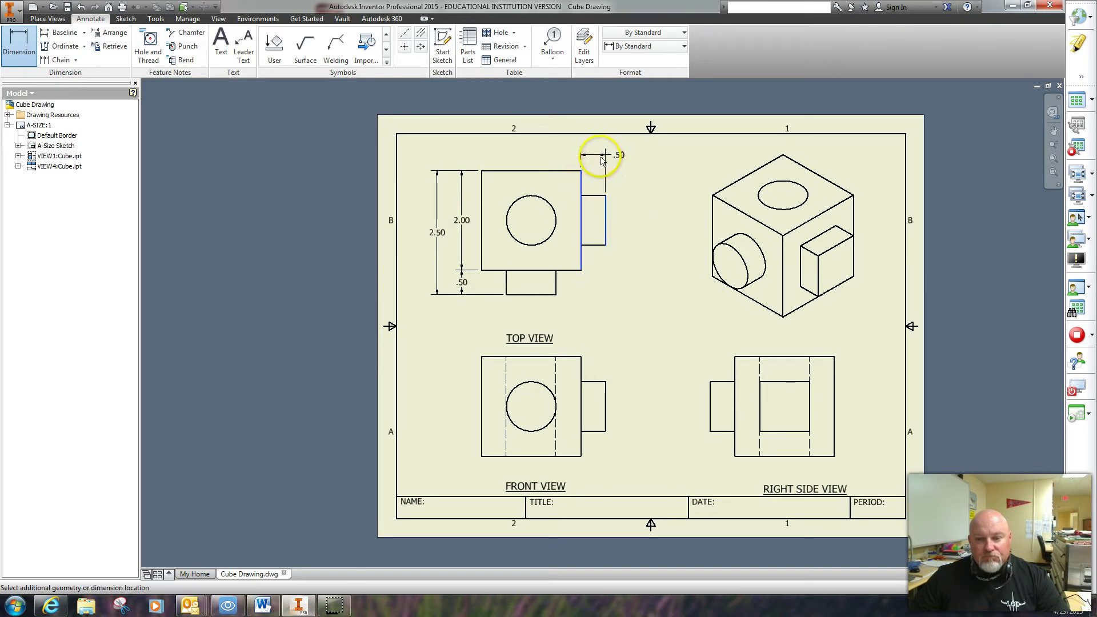
left_click(601, 159)
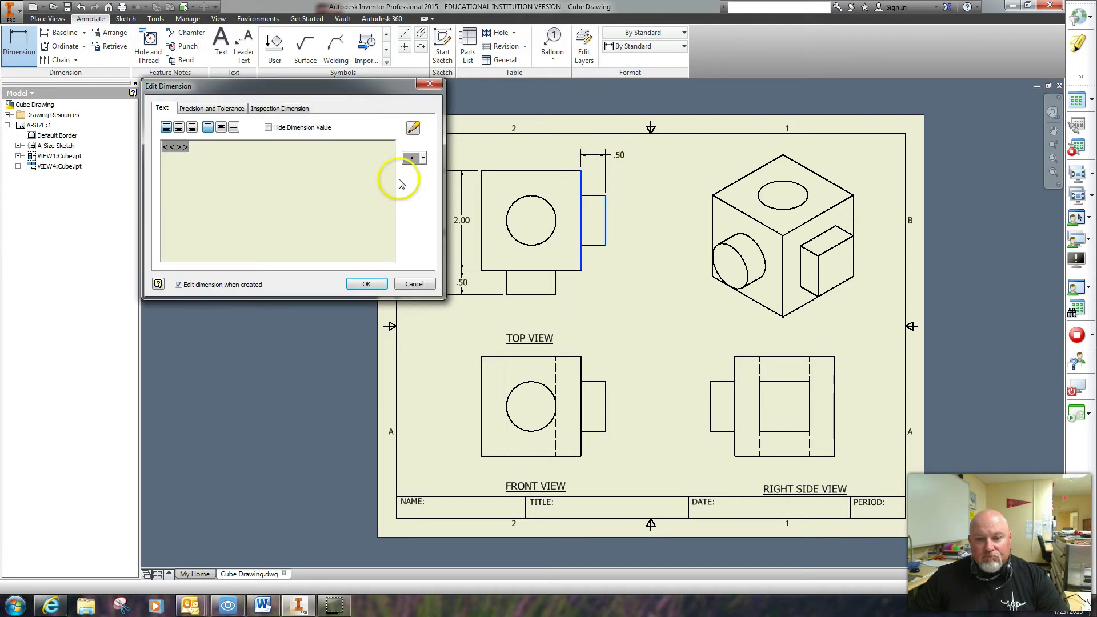
left_click(368, 285)
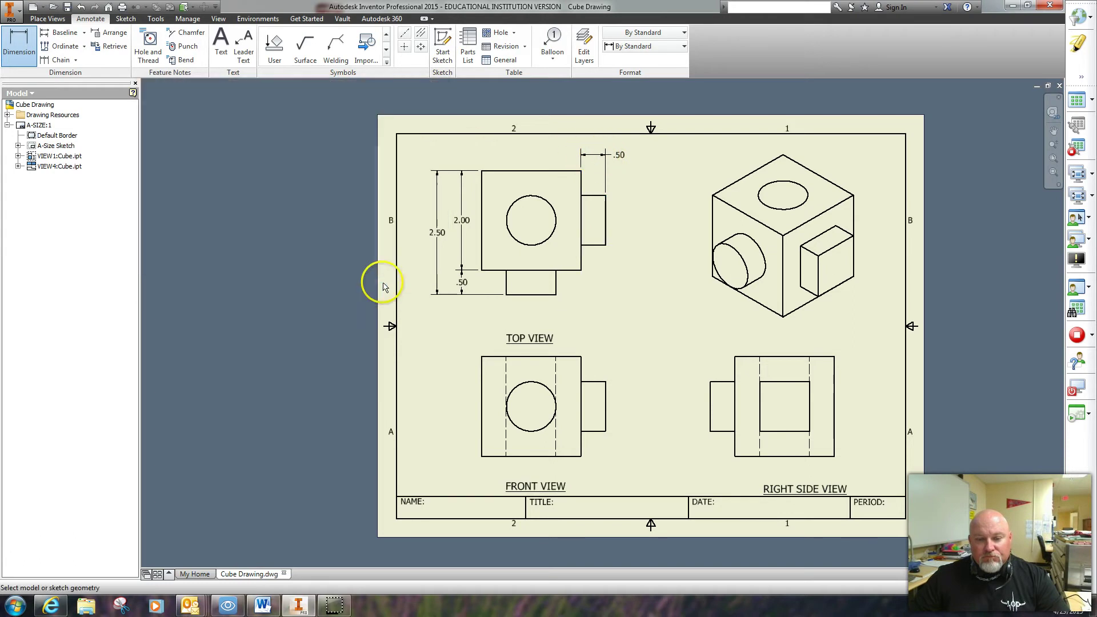
left_click(581, 175)
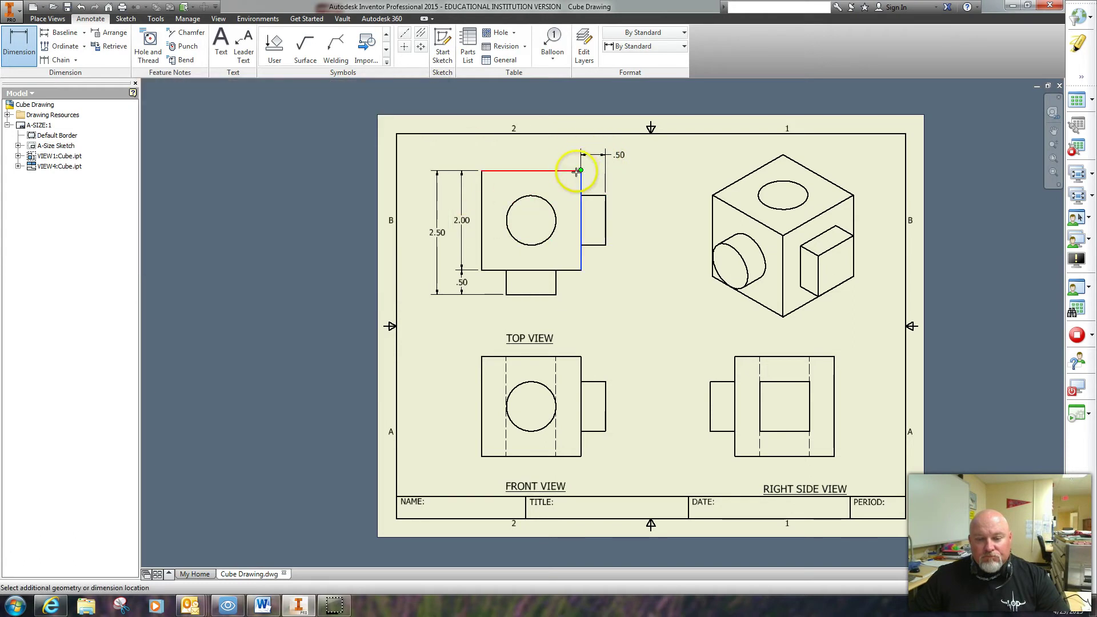
left_click(483, 172)
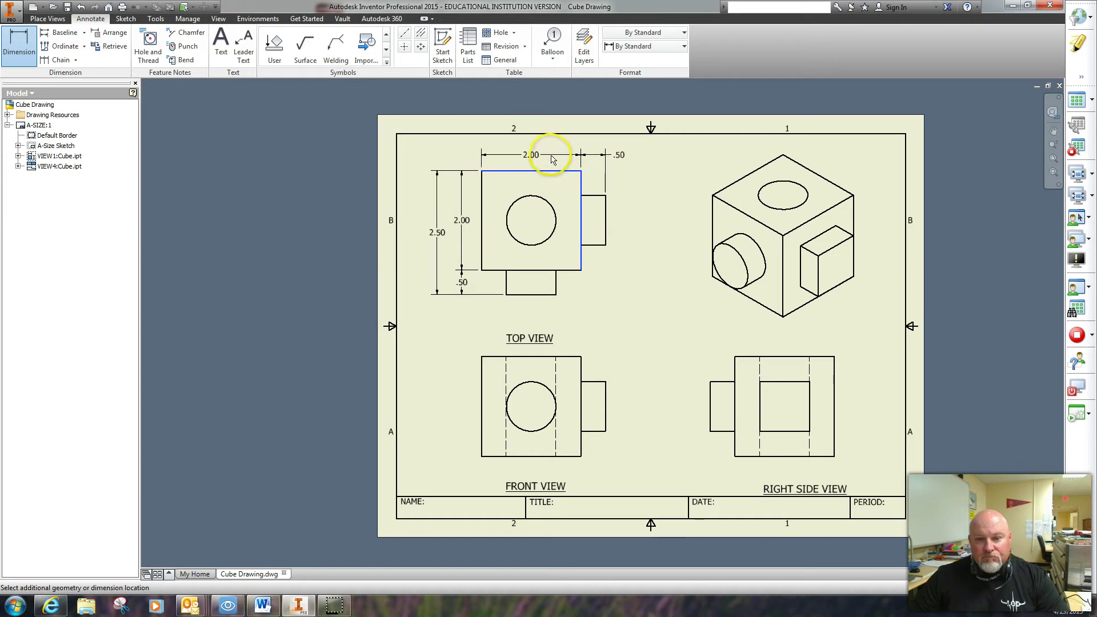
left_click(553, 159)
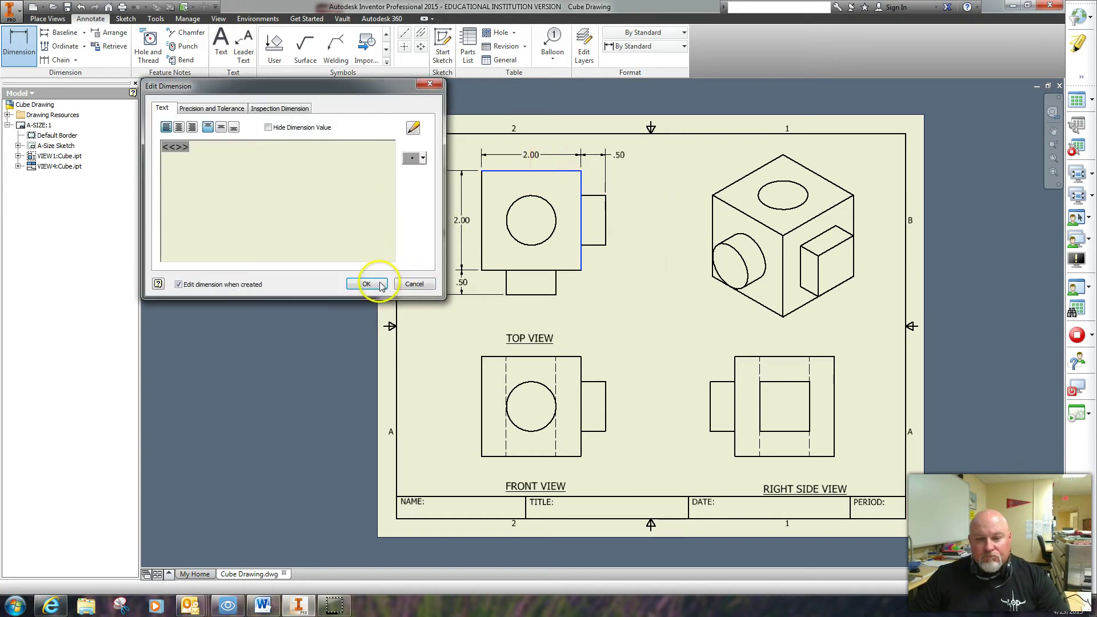
left_click(378, 284)
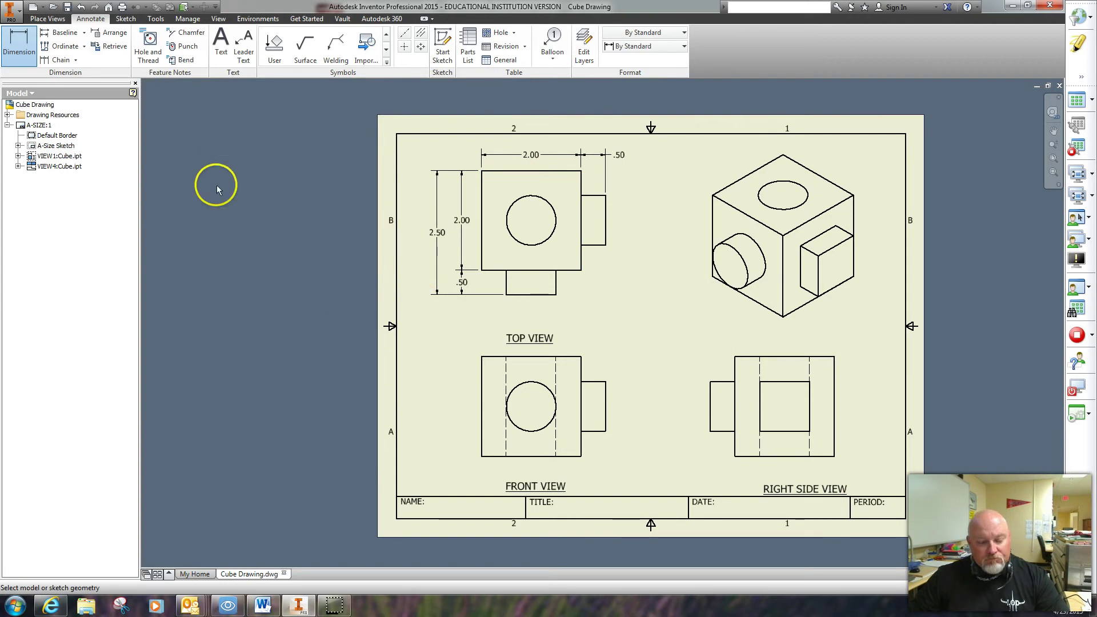
key("Escape")
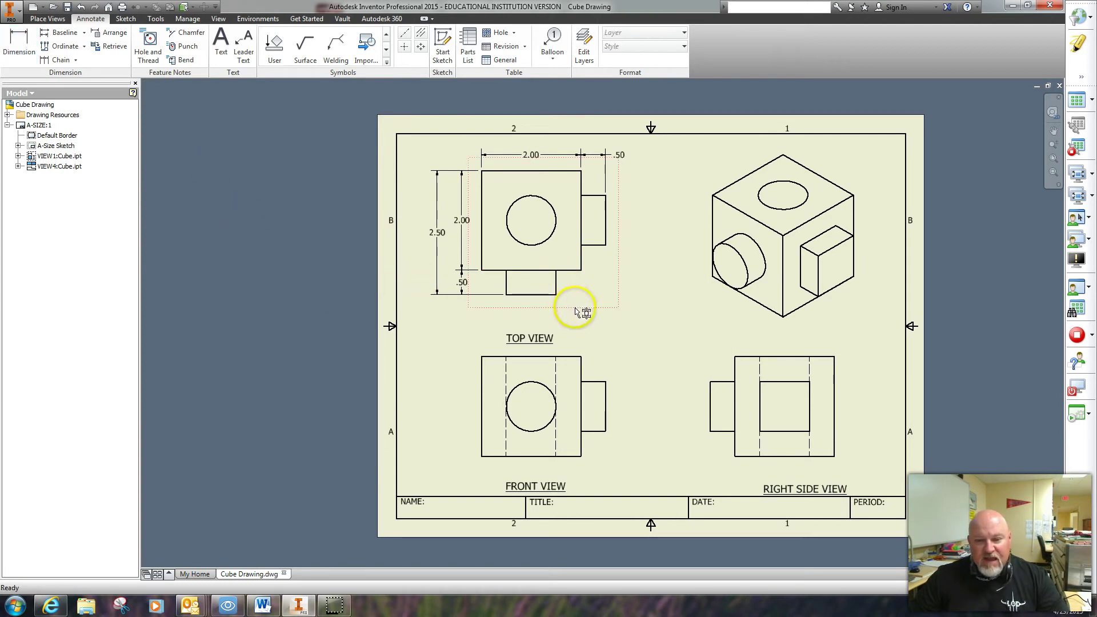
- Nudge the top view down, raise the TOP VIEW label, and add a 2.50 overall width dimension
left_click_drag(576, 312, 577, 325)
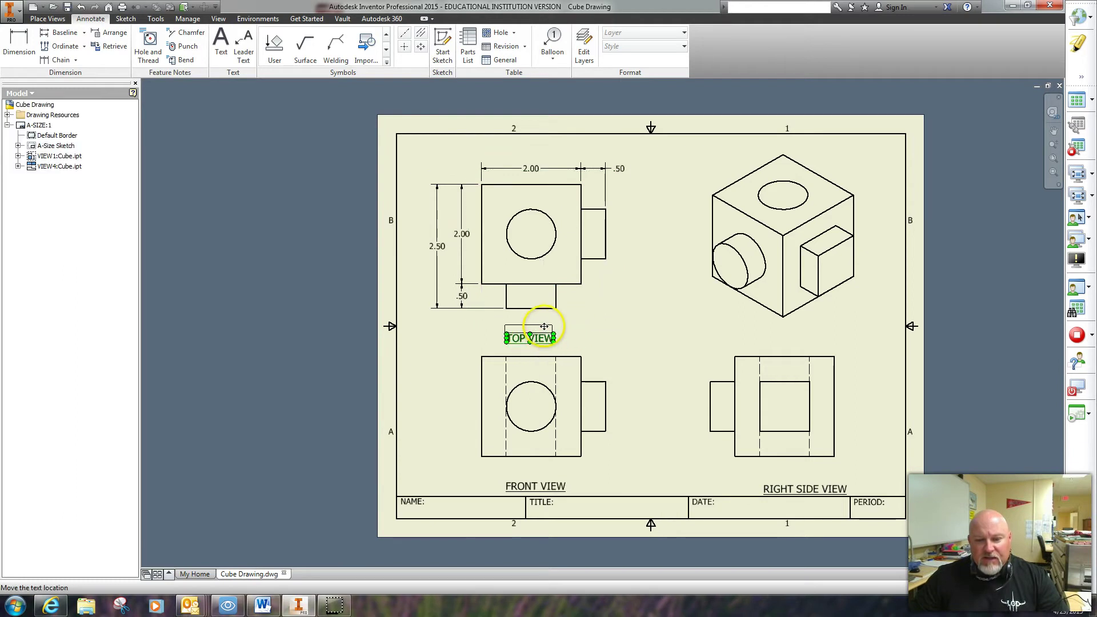
left_click_drag(544, 326, 541, 326)
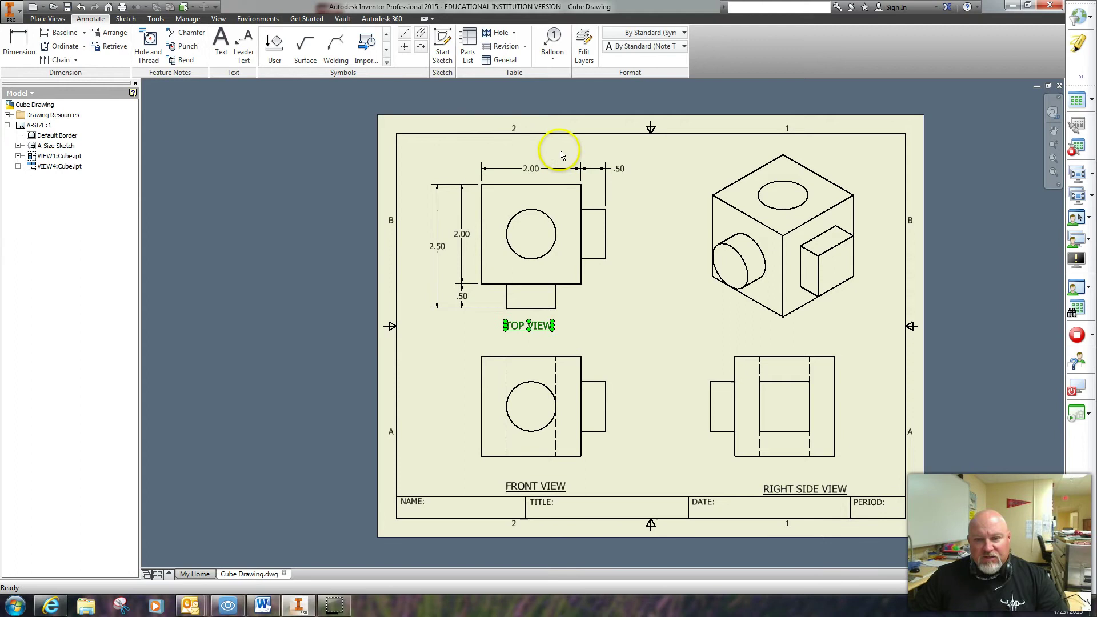
left_click(19, 45)
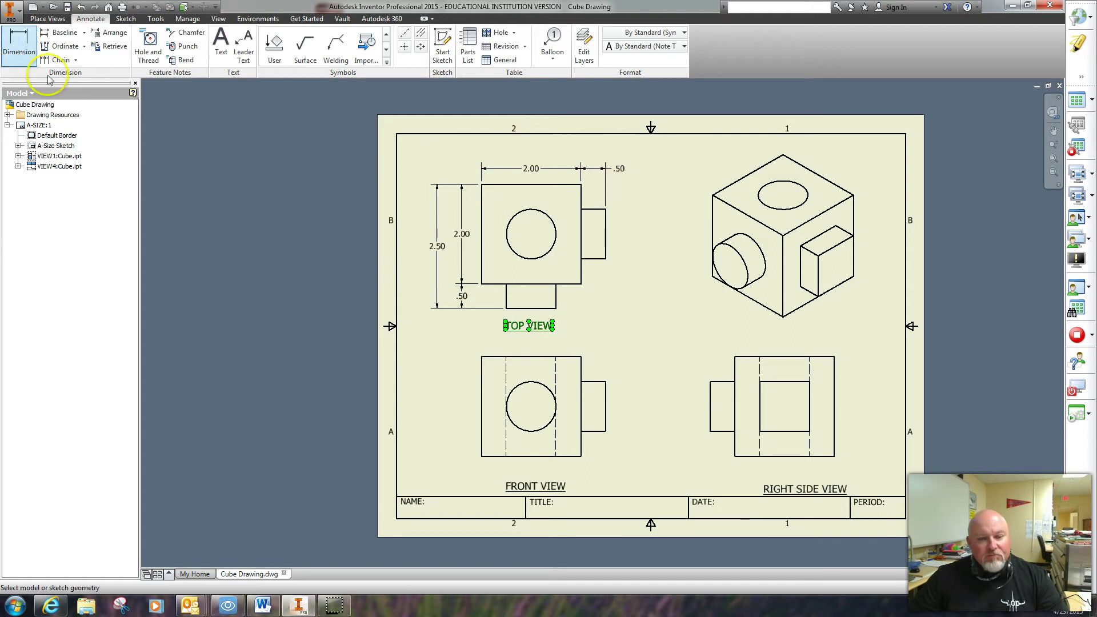
left_click(606, 213)
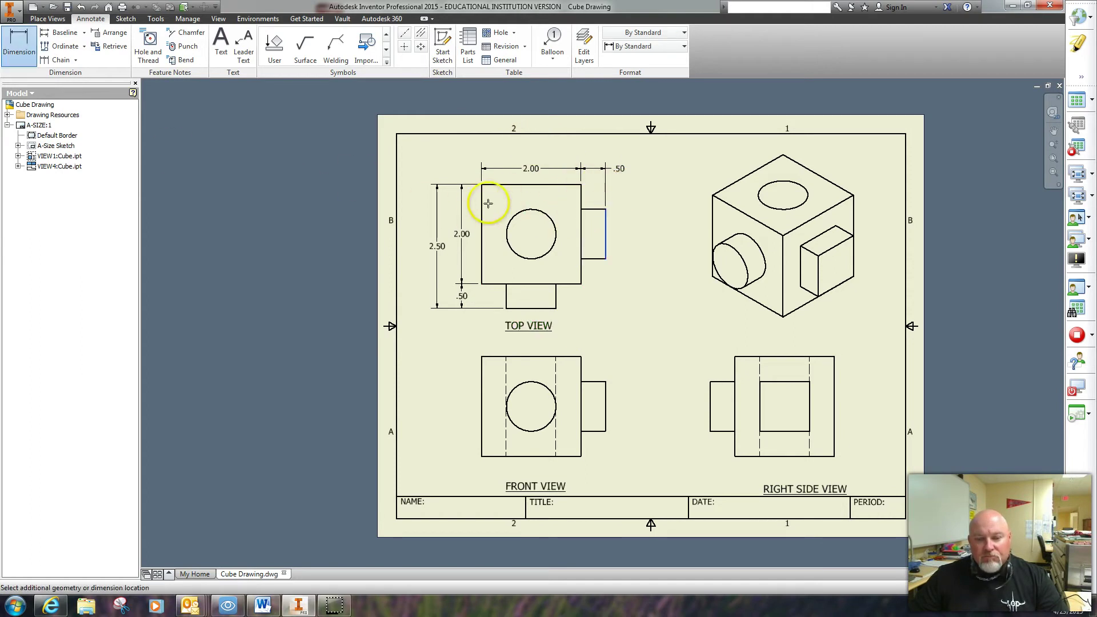
left_click(481, 191)
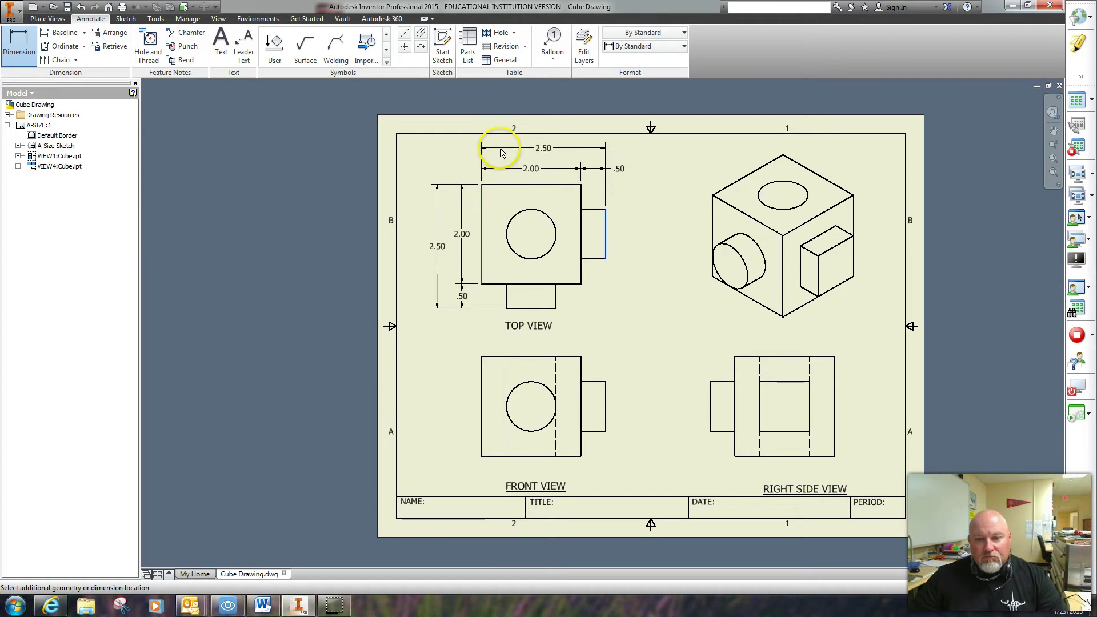
left_click(501, 152)
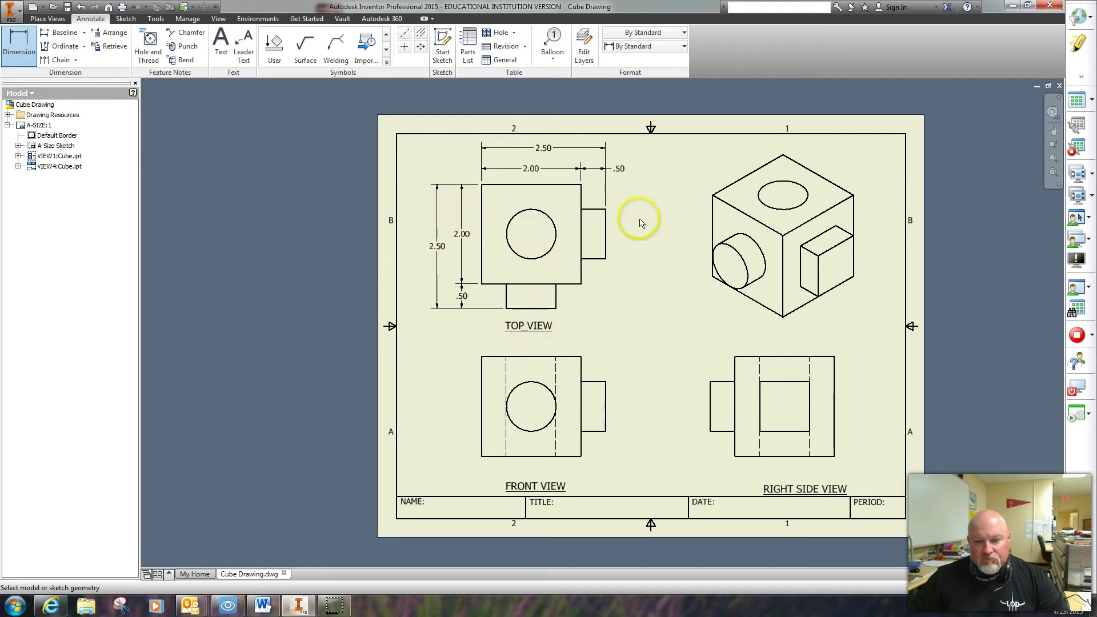
- Dimension the front view's 2.00 overall height on its left side
left_click(23, 47)
left_click(485, 456)
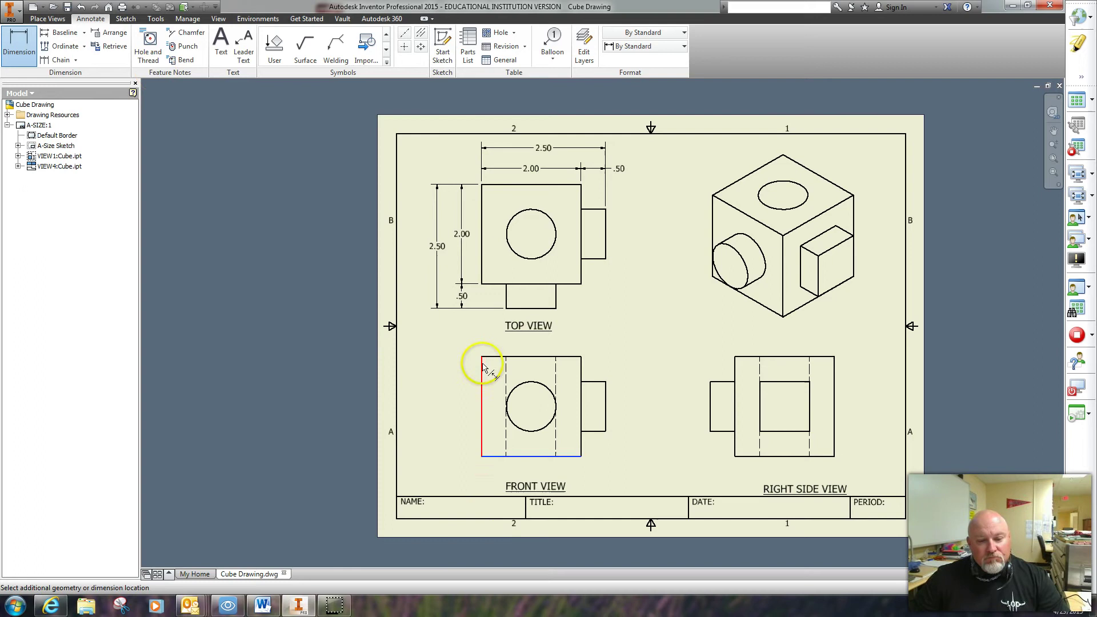
left_click(483, 357)
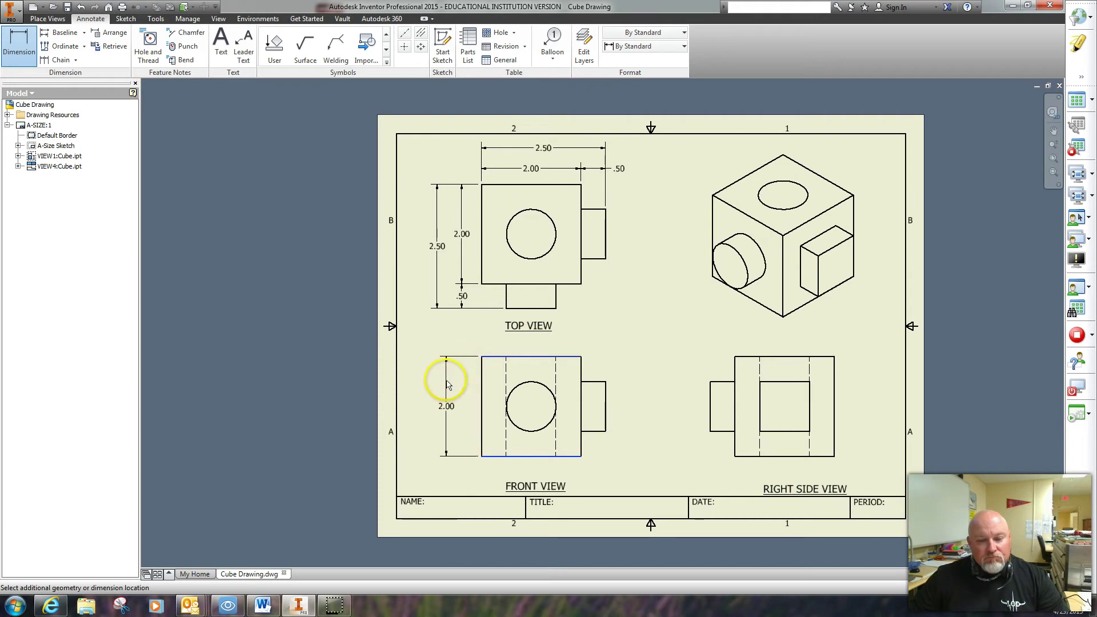
left_click(437, 386)
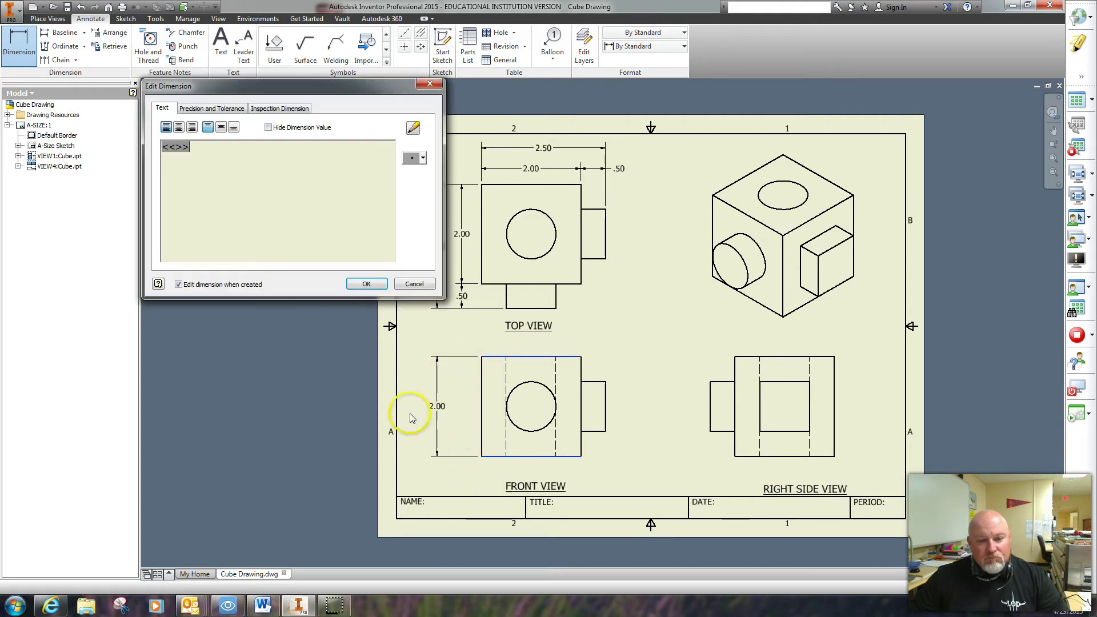
left_click(366, 283)
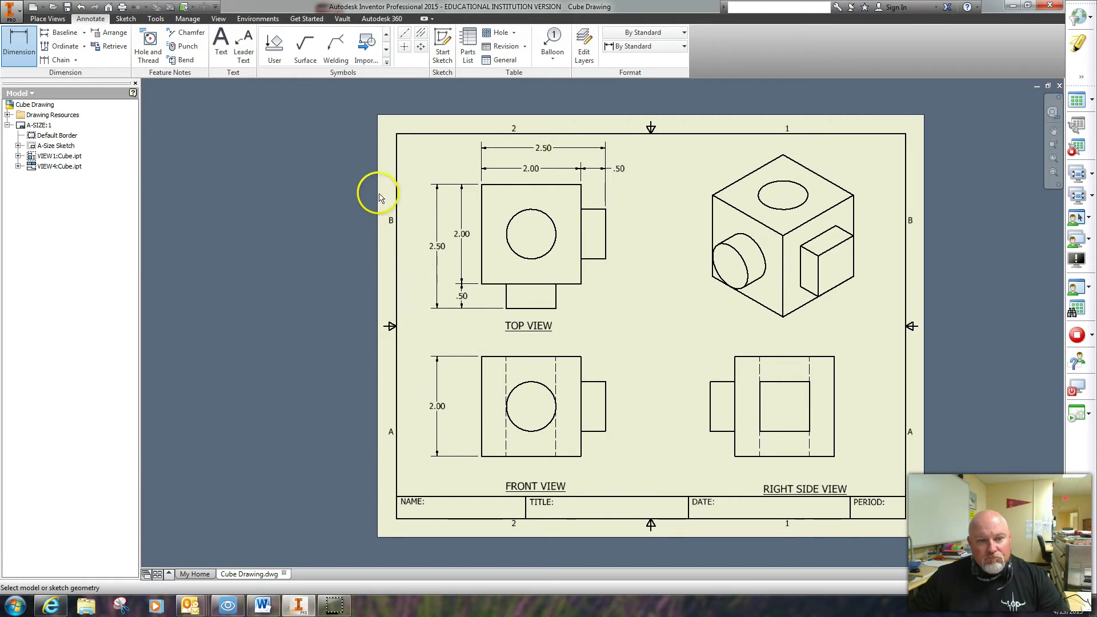
- Locate the hole centre with 1.00 dimensions from the front view's bottom and top edges
left_click(482, 455)
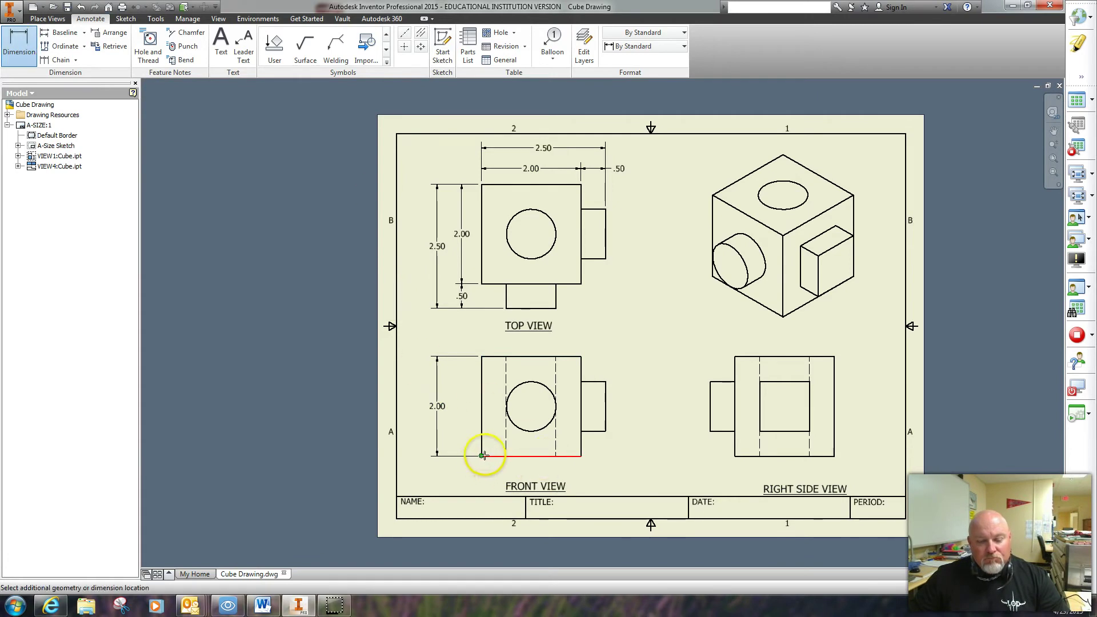
left_click(531, 406)
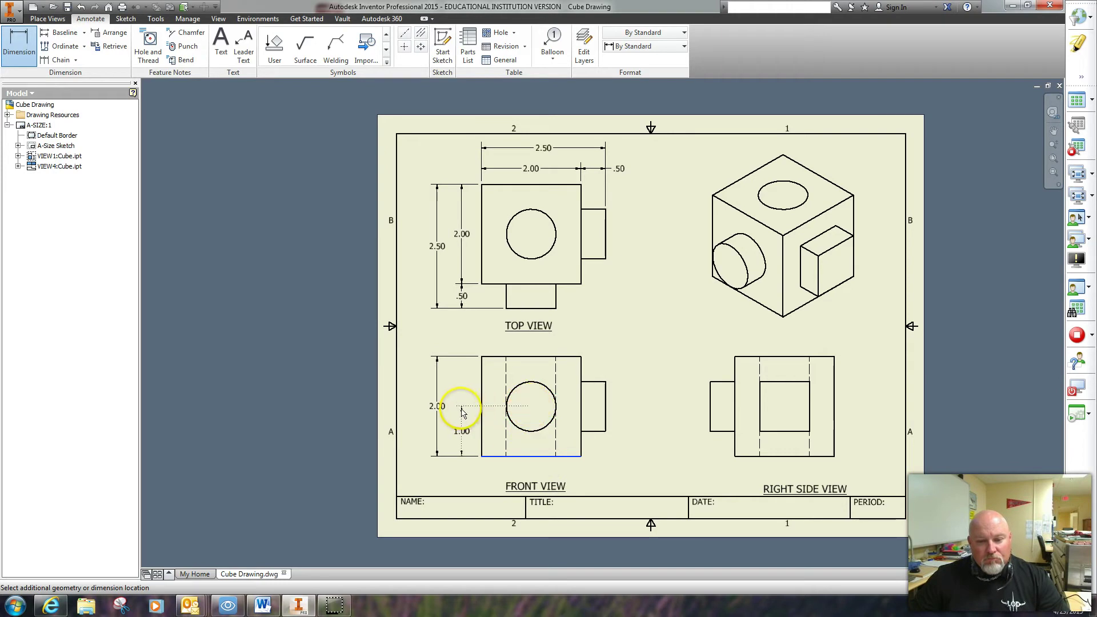
left_click(462, 412)
left_click(365, 281)
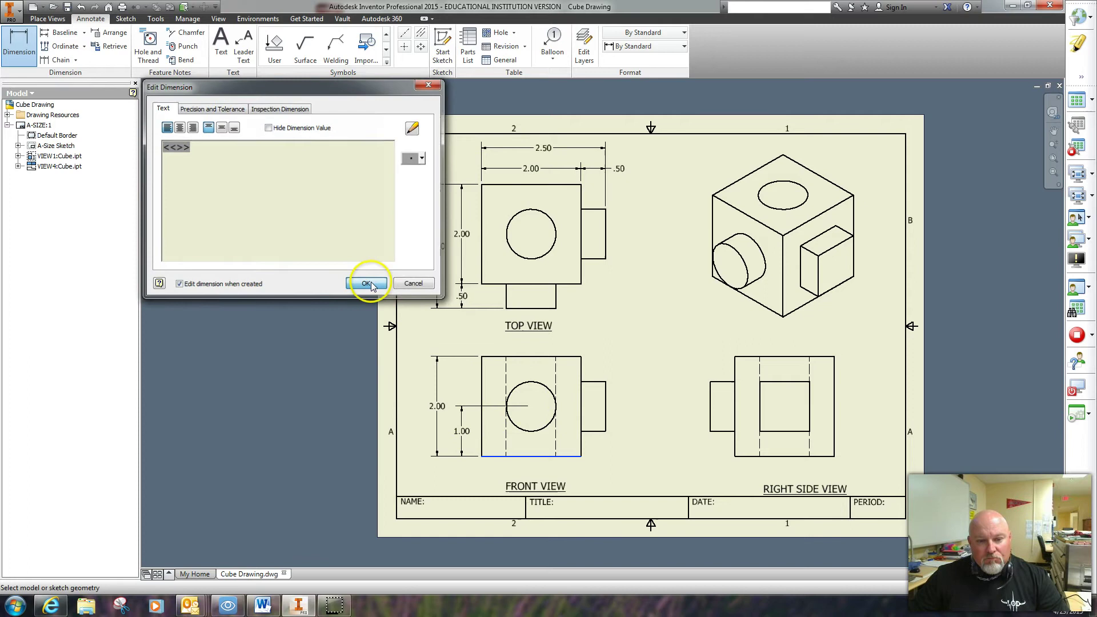
left_click(528, 409)
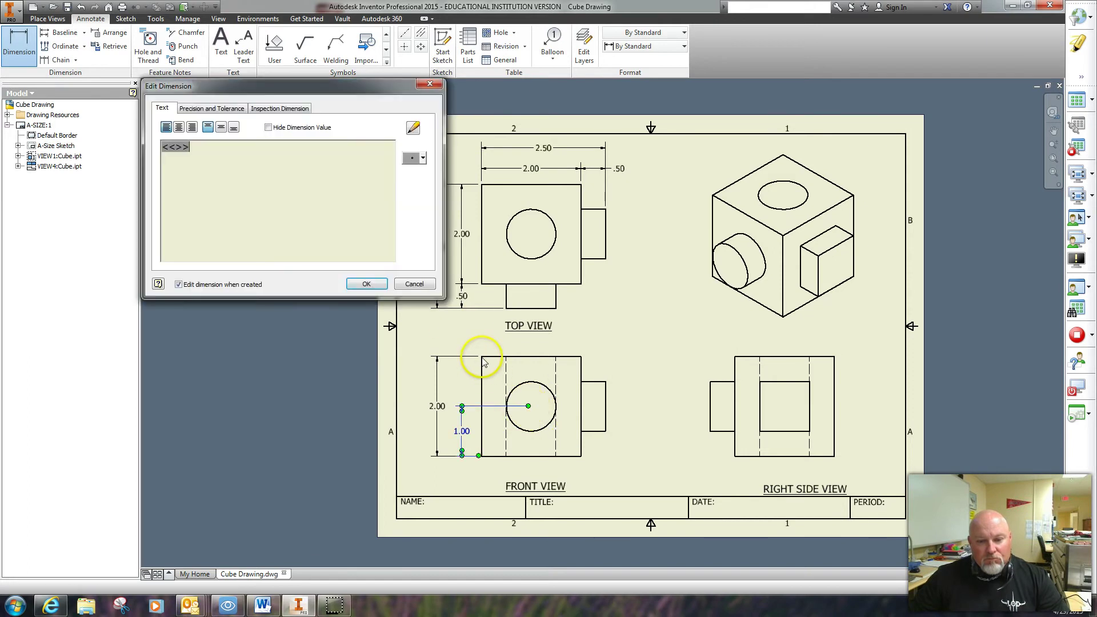
left_click(408, 285)
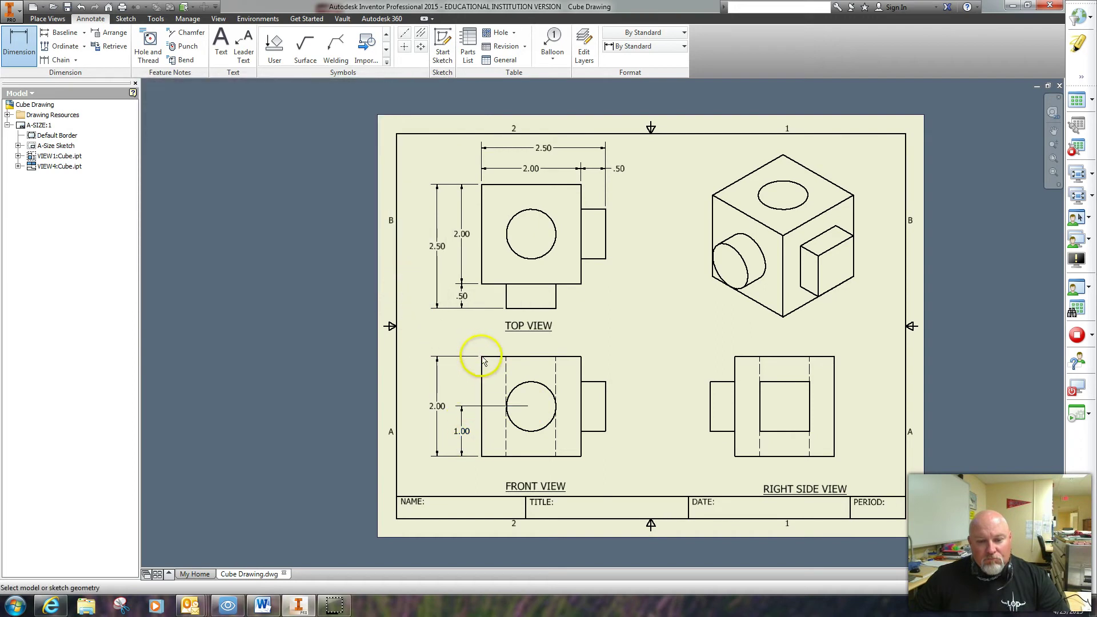
left_click(482, 358)
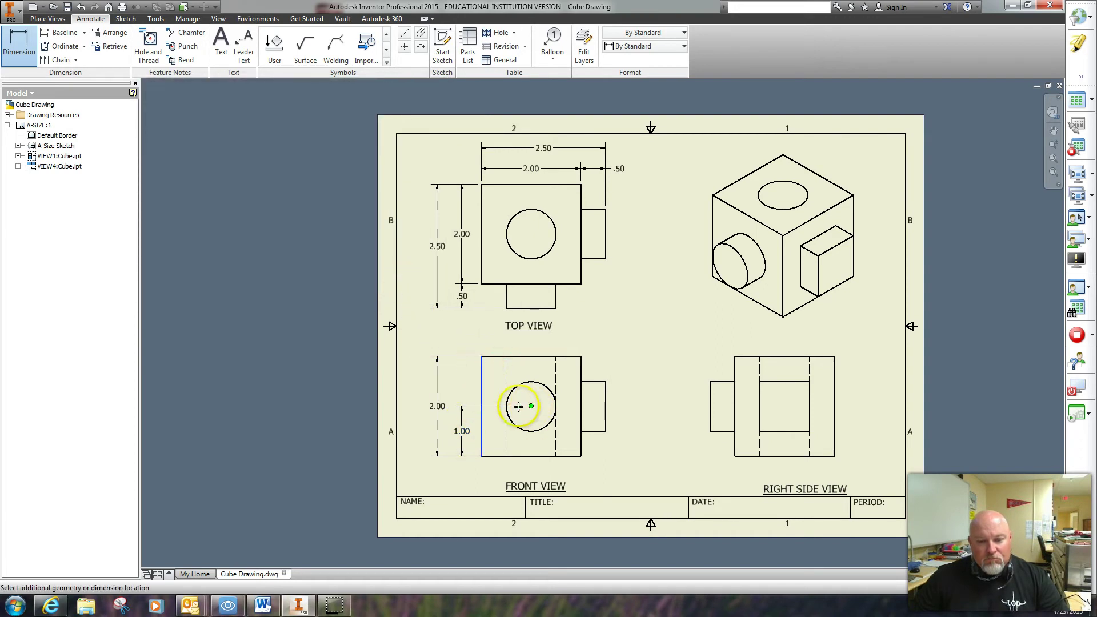
left_click(518, 406)
left_click(462, 398)
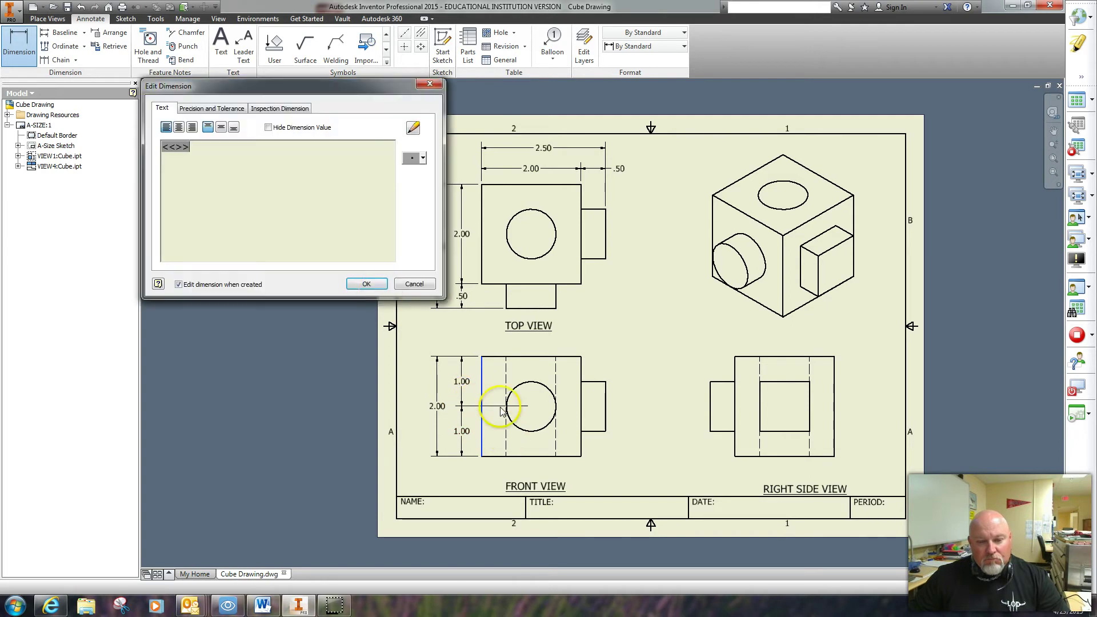
left_click(369, 284)
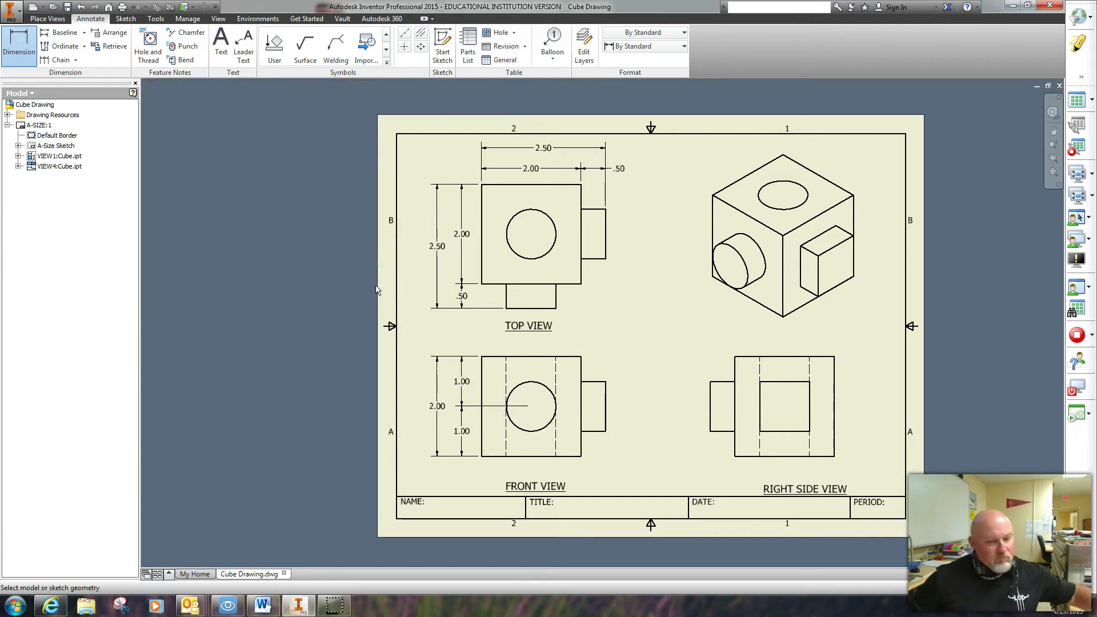
- Create a leader note reading 1" DIA. HOLE with a bend above the front view
left_click(221, 43)
key("ctrl+shift+l")
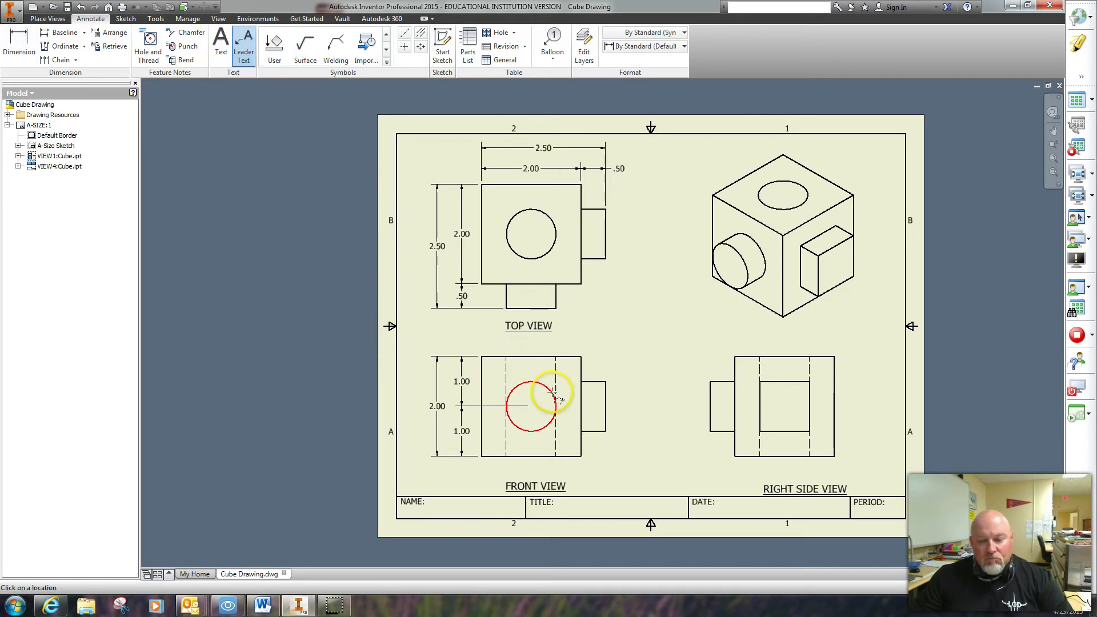
left_click(550, 389)
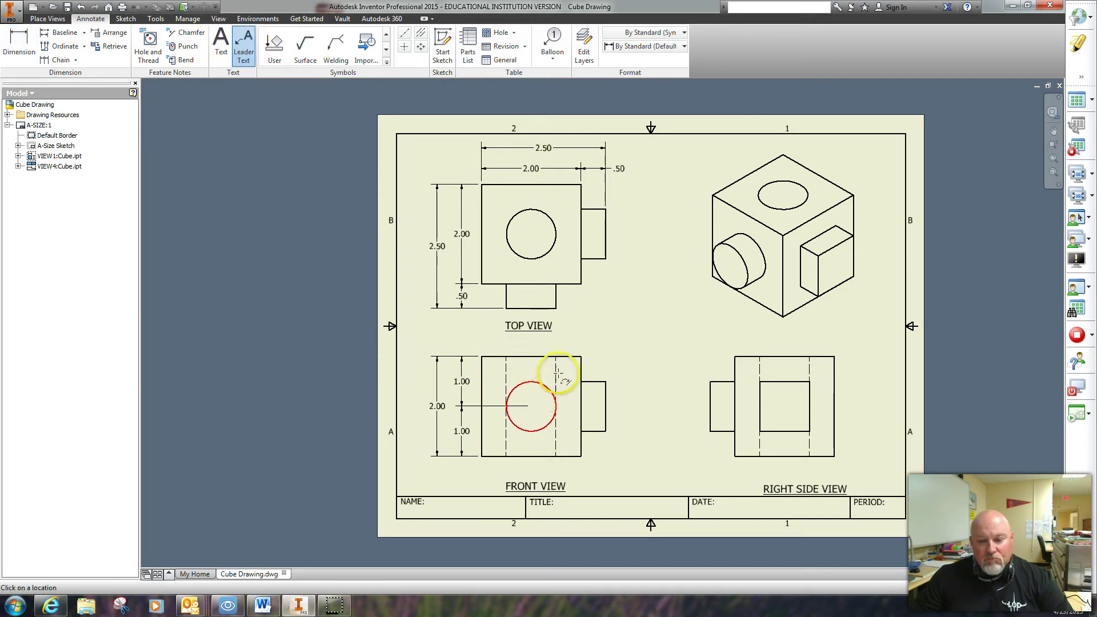
left_click(577, 329)
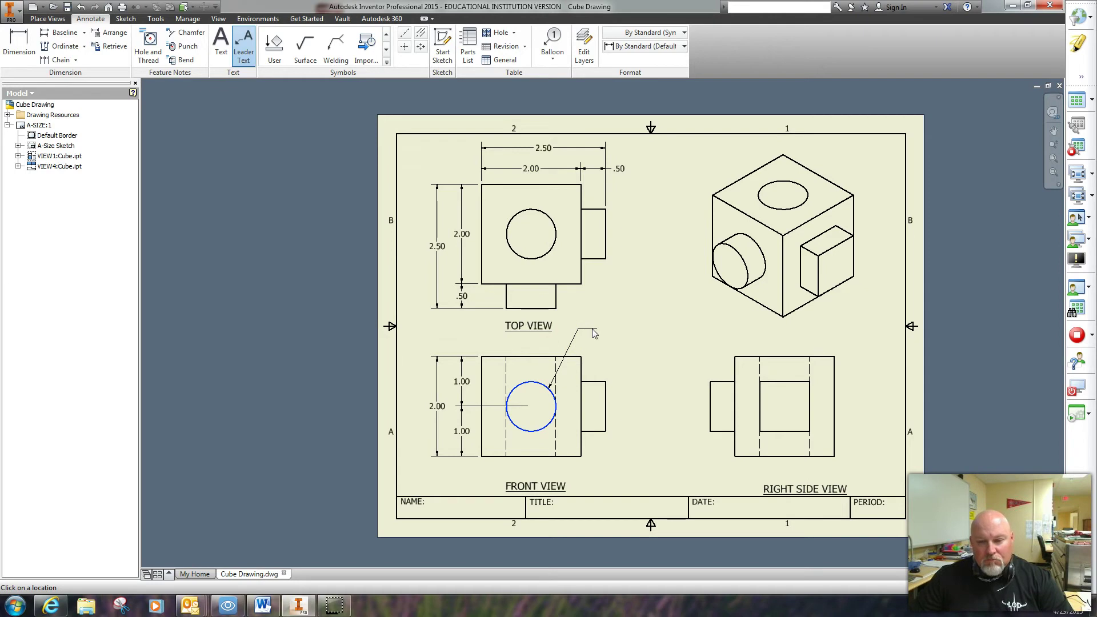
double_click(592, 333)
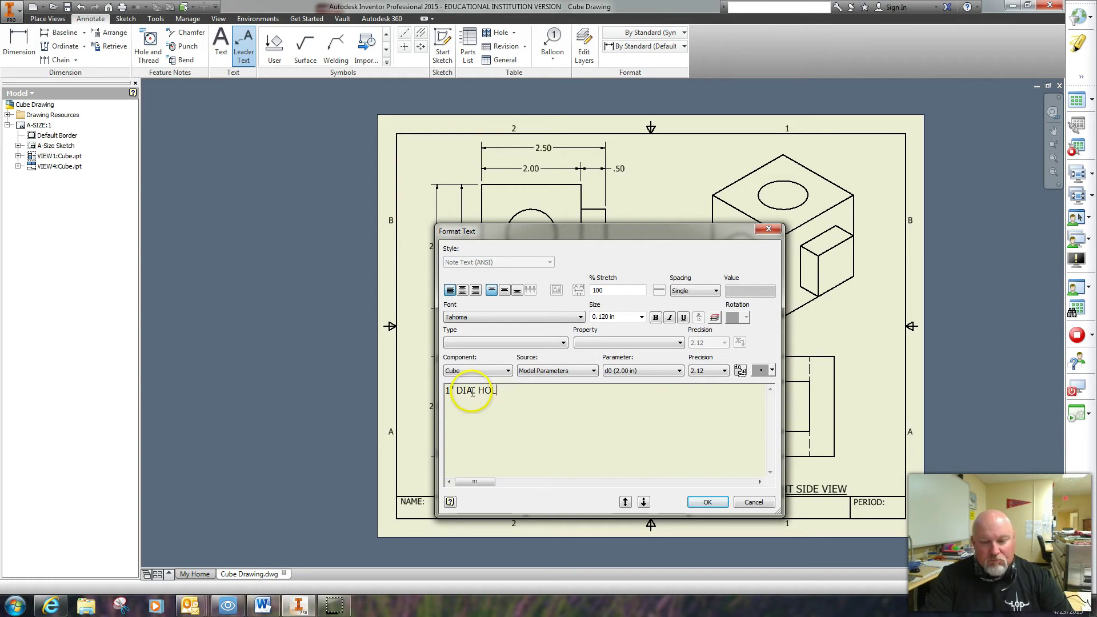
left_click(719, 508)
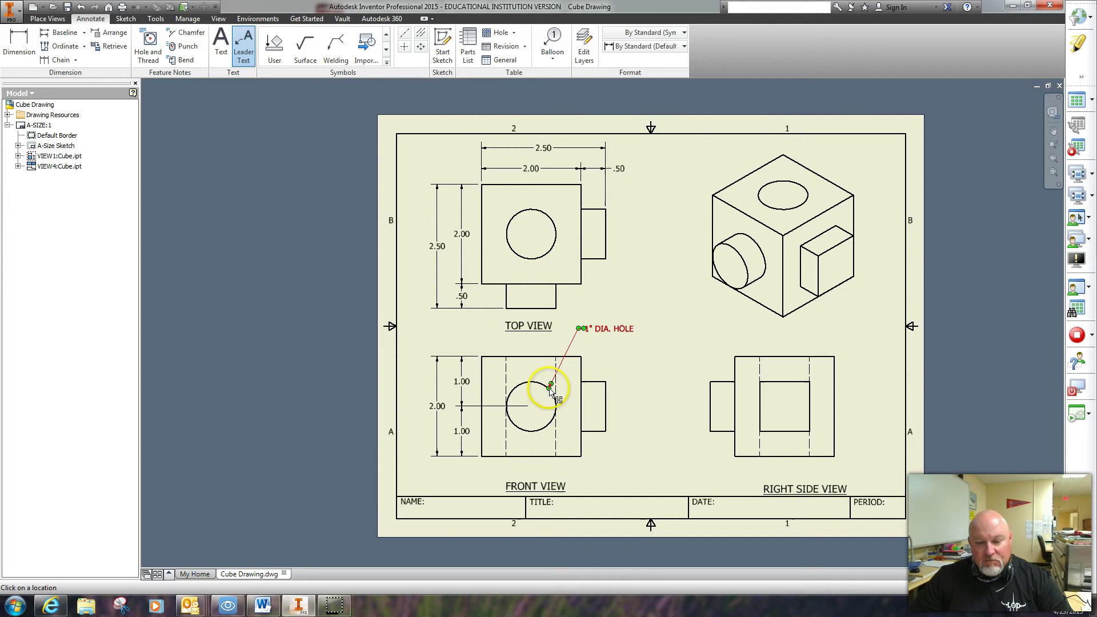
- Reattach the hole note's arrow to the top-view circle and move its text beside the view
key("Escape")
left_click(550, 388)
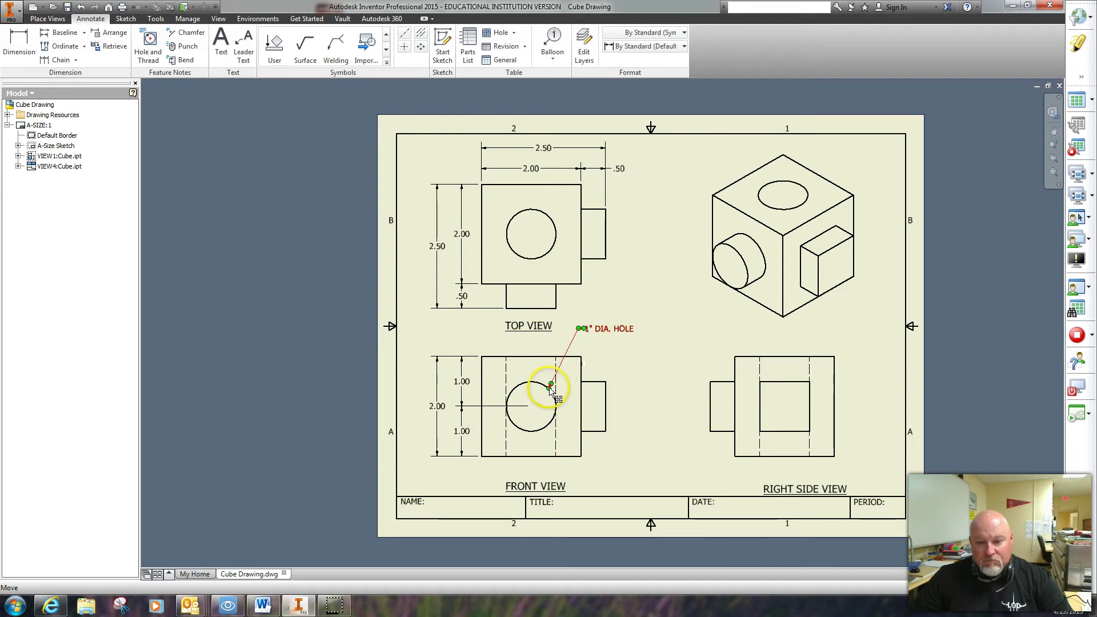
left_click_drag(550, 390, 540, 258)
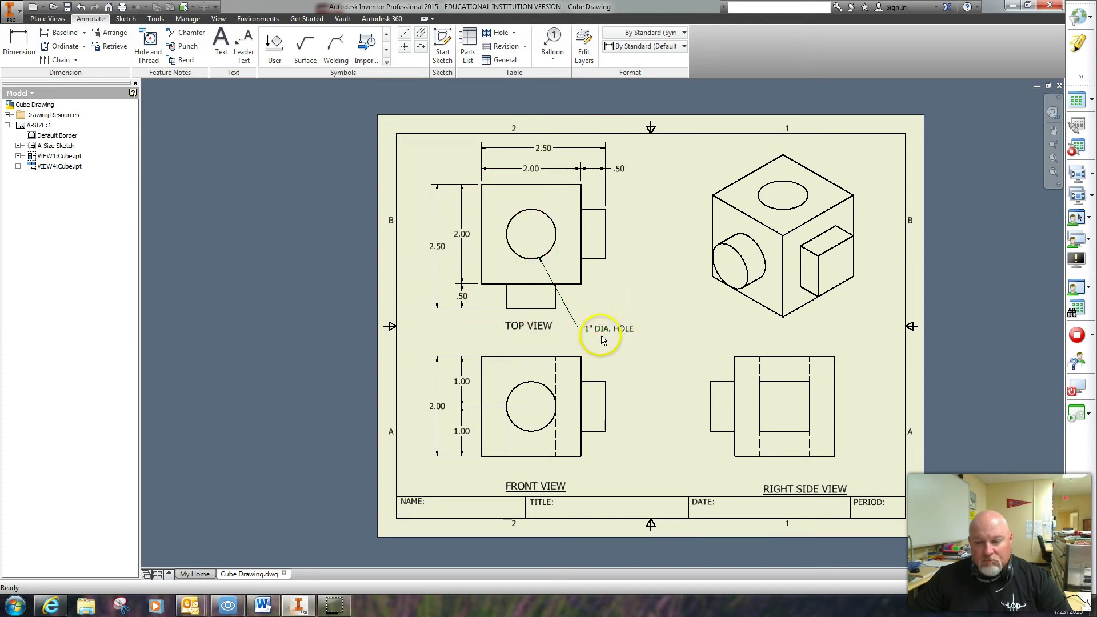
left_click(599, 329)
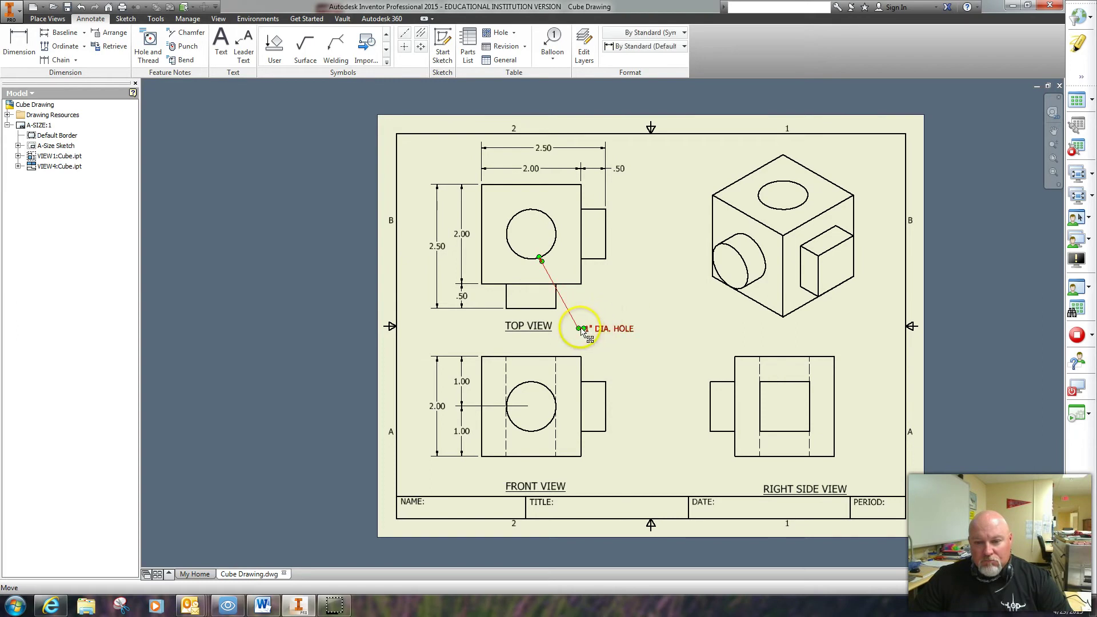
mouse_move(580, 330)
left_mouse_down()
mouse_move(576, 302)
mouse_move(588, 311)
left_mouse_up()
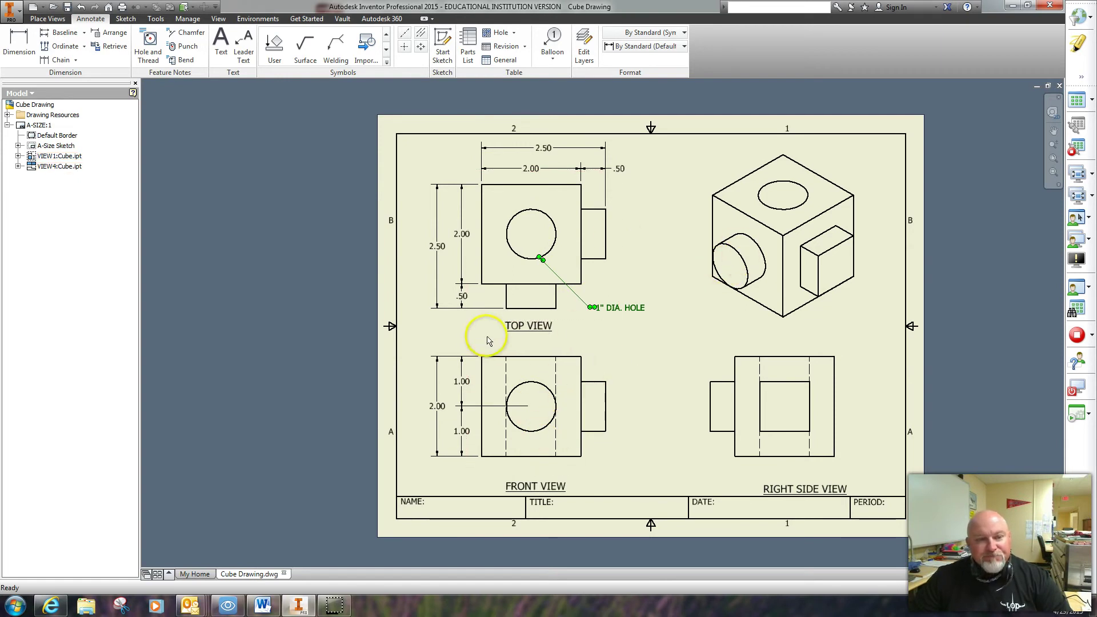
- Add a bent leader note reading 1" DIA. EXTENSION pointing to the front view's circle
left_click(244, 47)
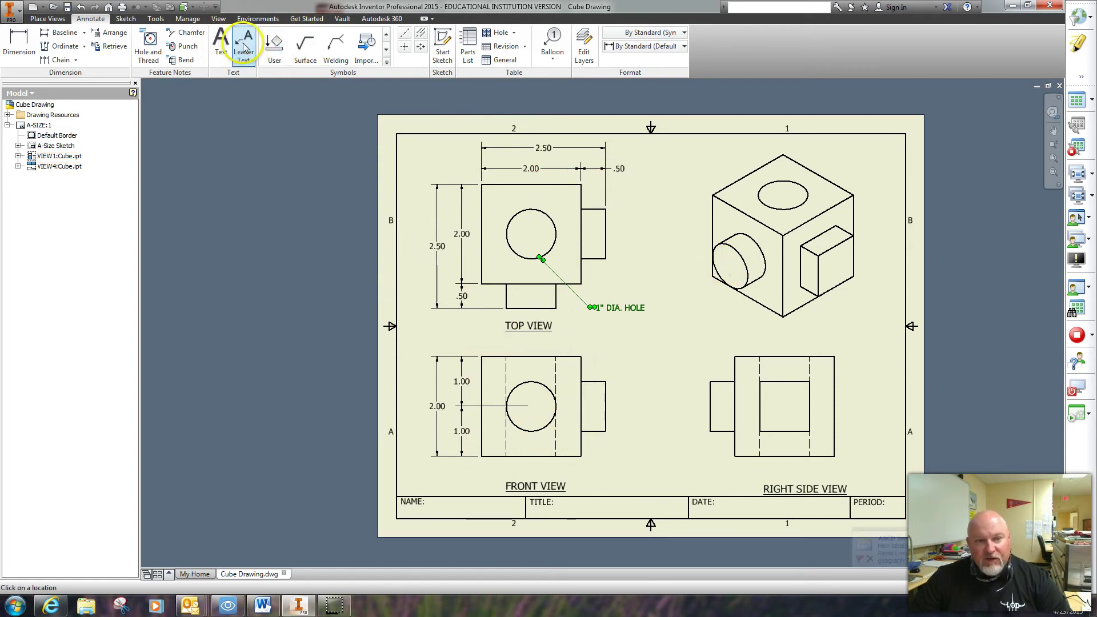
left_click(546, 387)
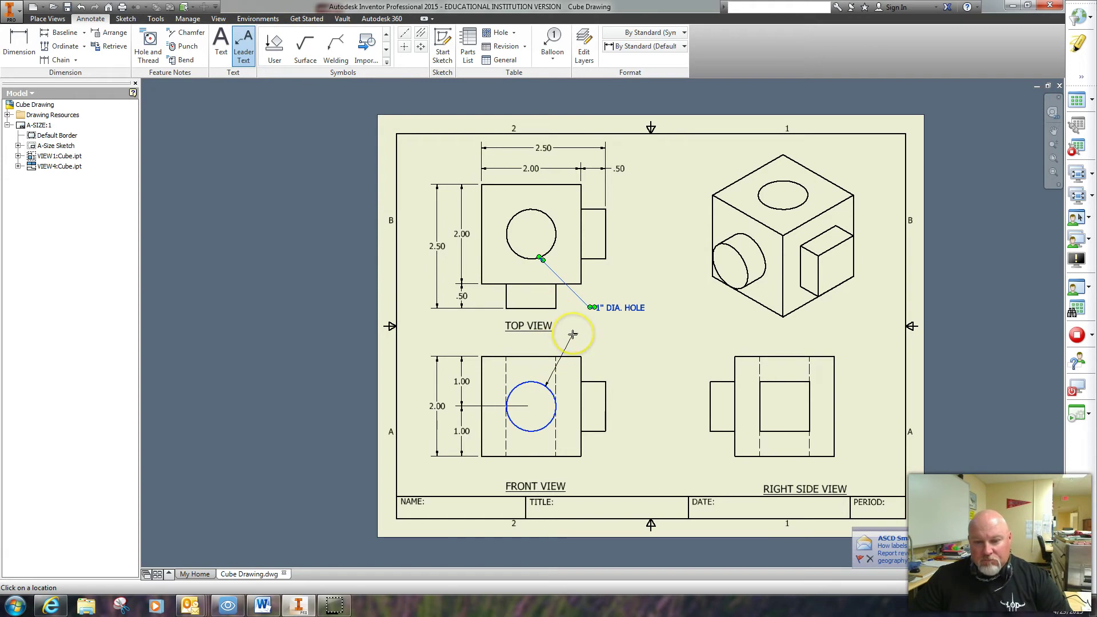
left_click(573, 334)
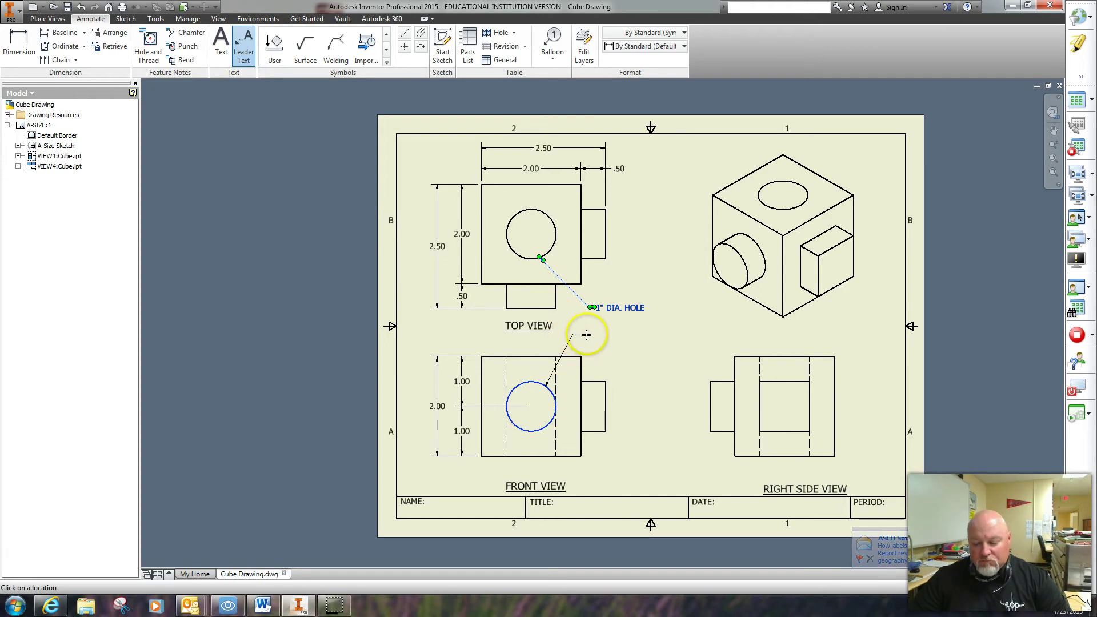
double_click(585, 335)
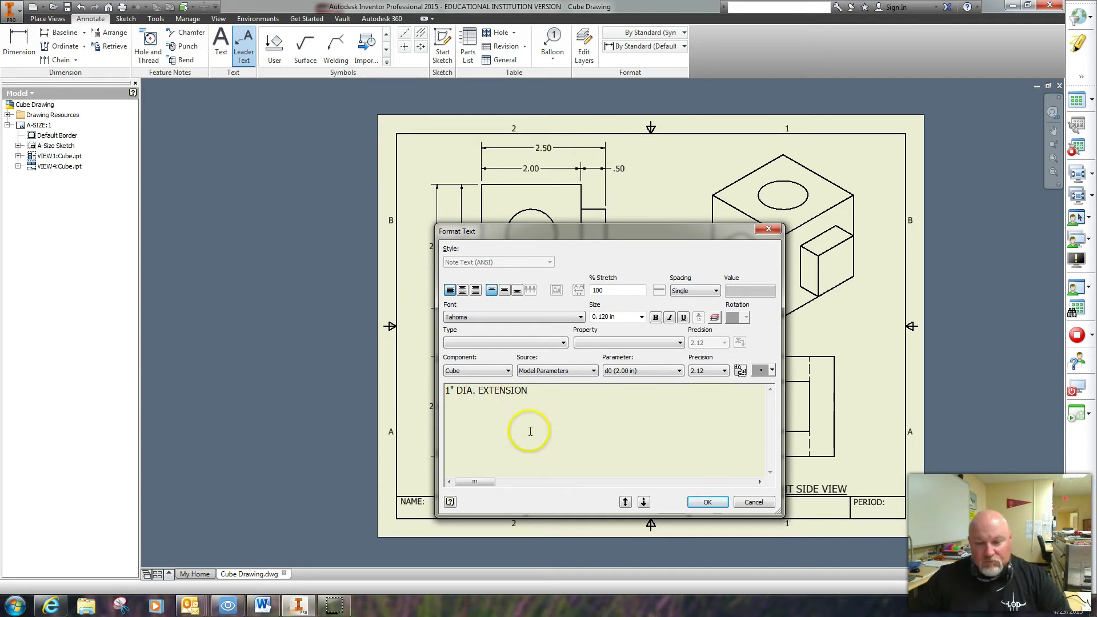
left_click(707, 502)
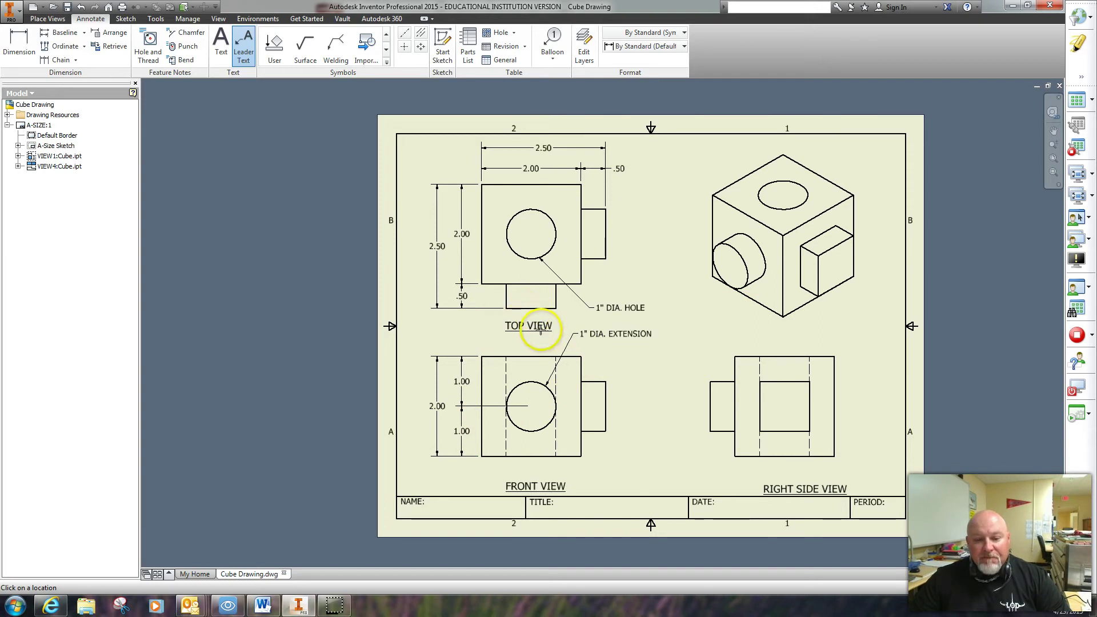
left_click(28, 46)
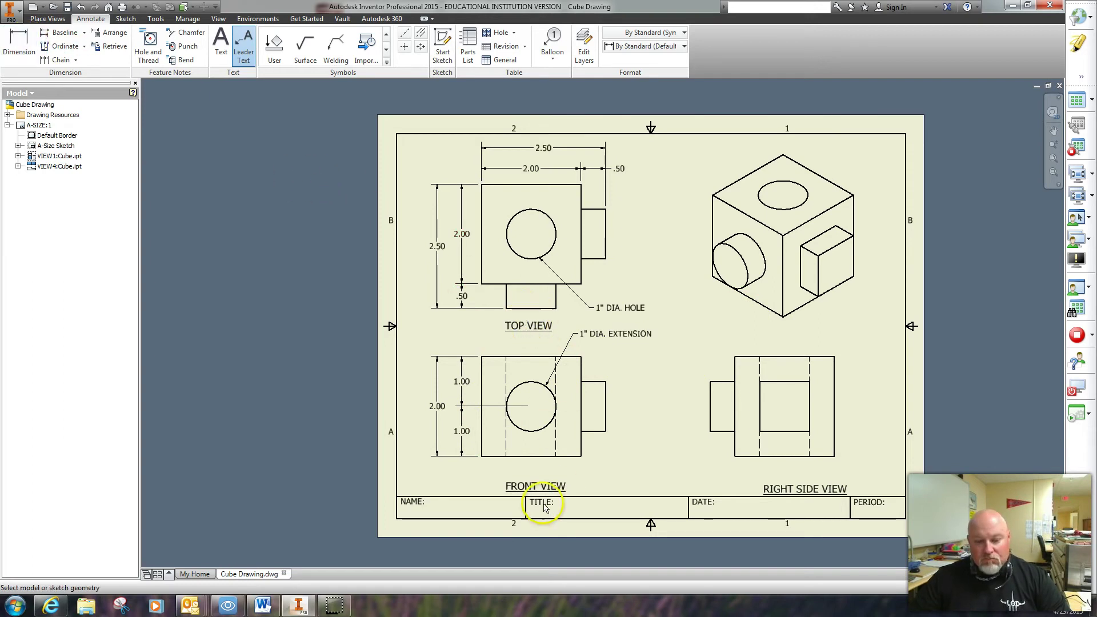
left_click(482, 457)
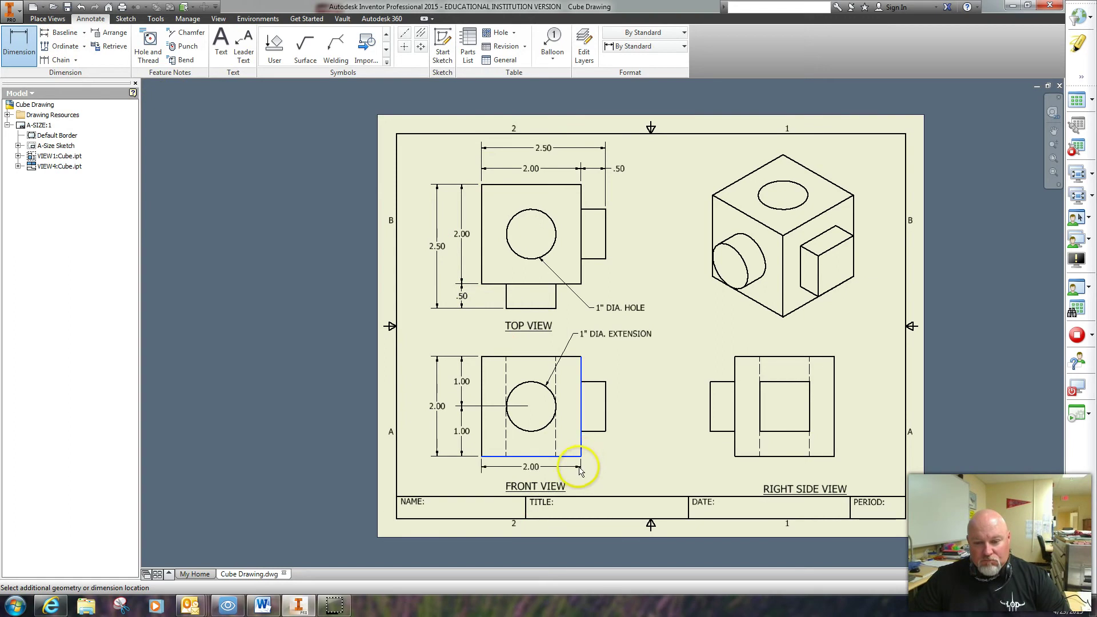
left_click(579, 473)
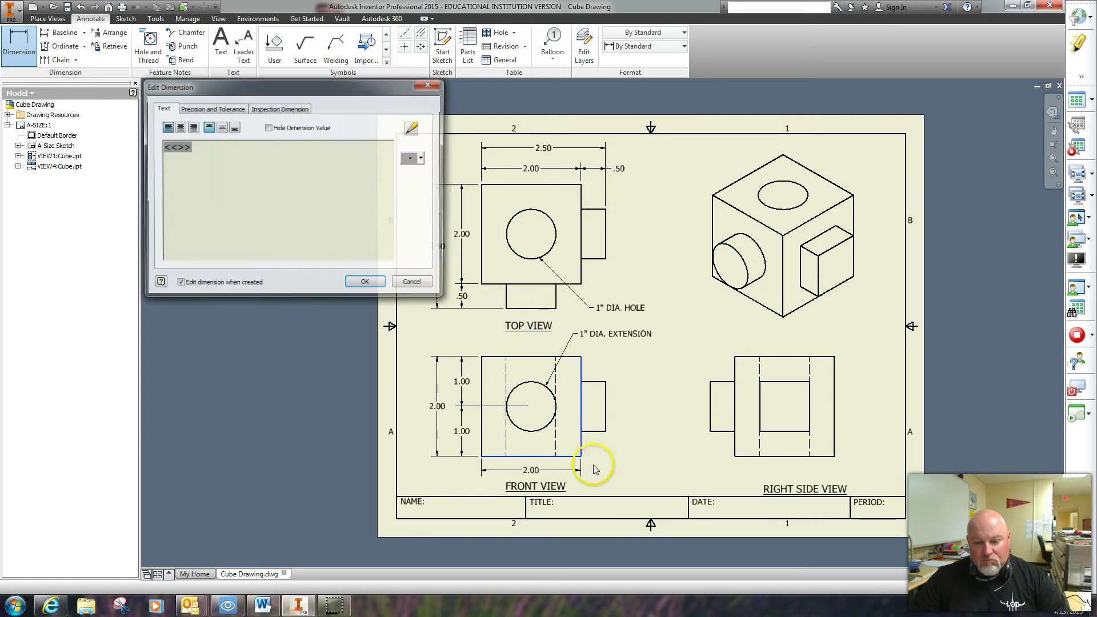
left_click(381, 288)
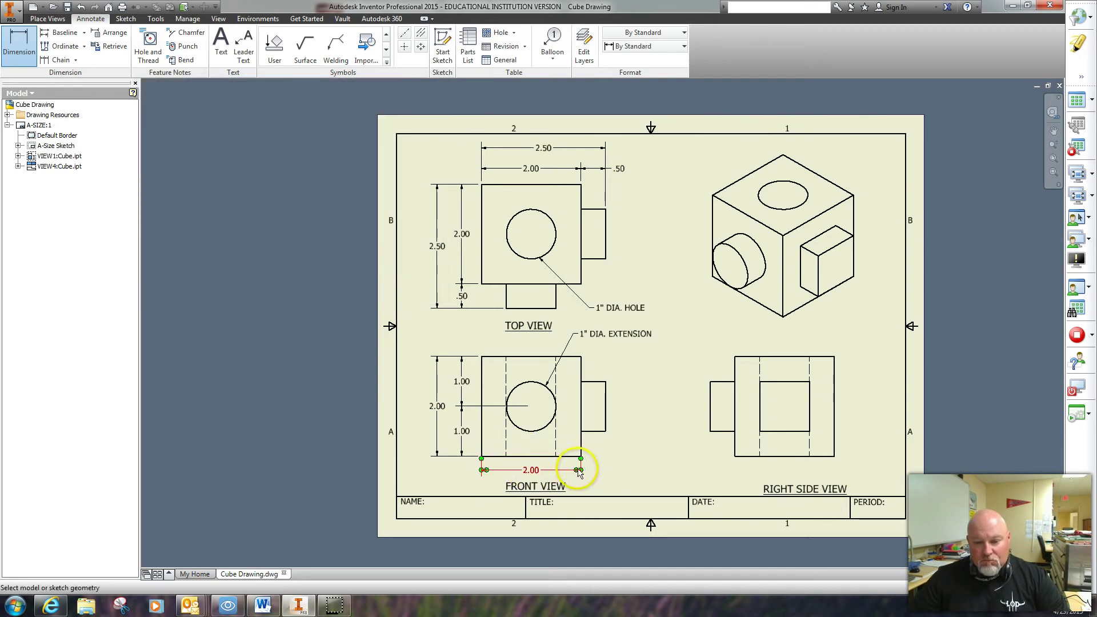
left_click(550, 455)
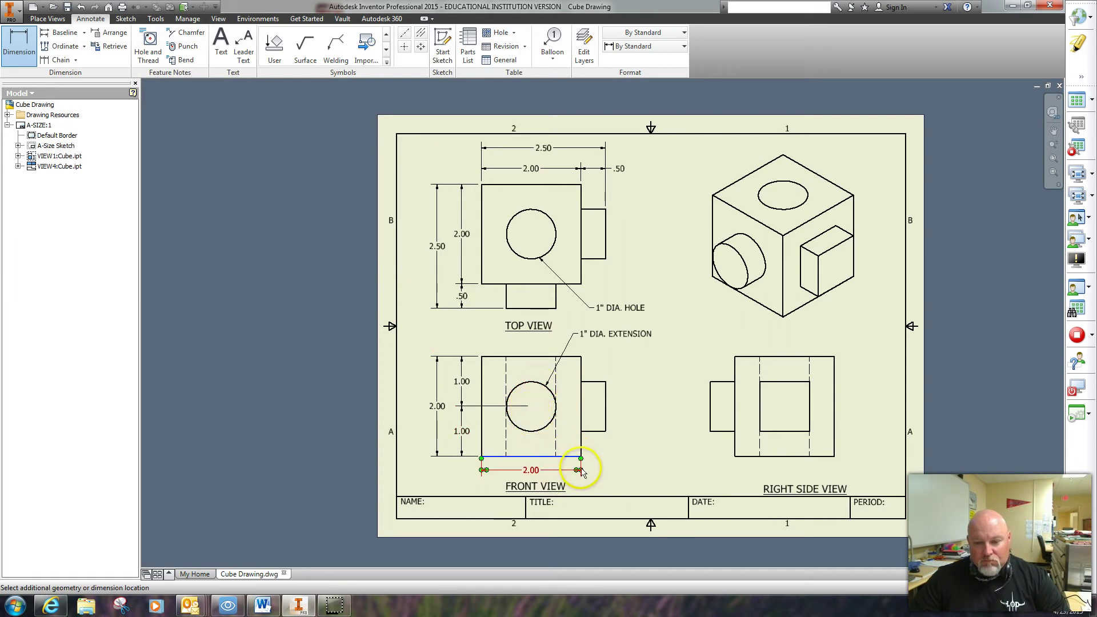
left_click(531, 470)
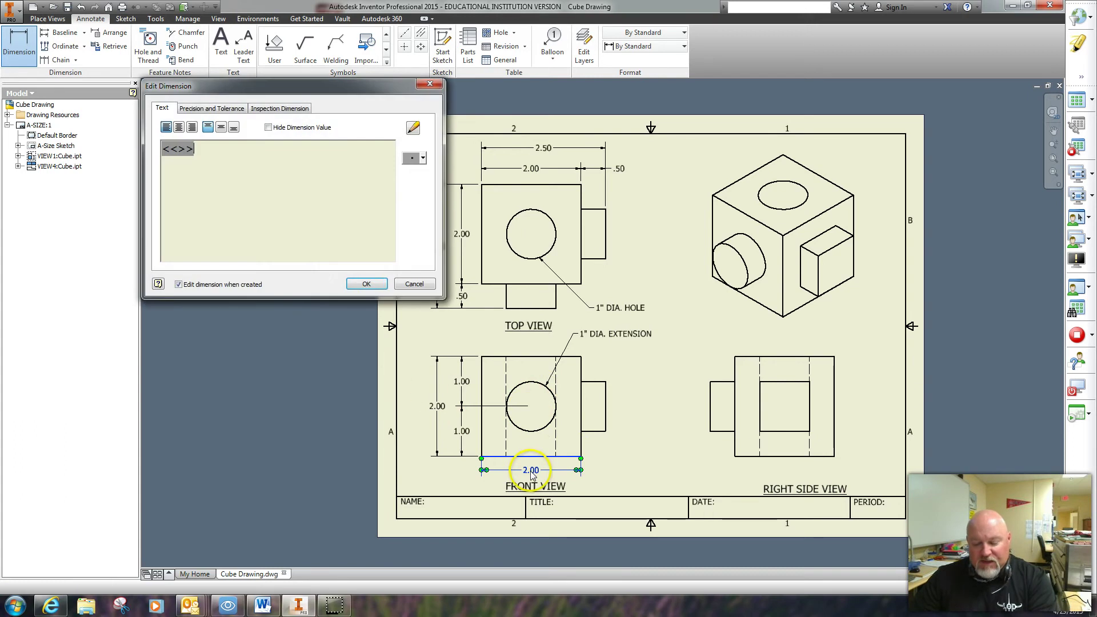
left_click(430, 84)
key("Escape")
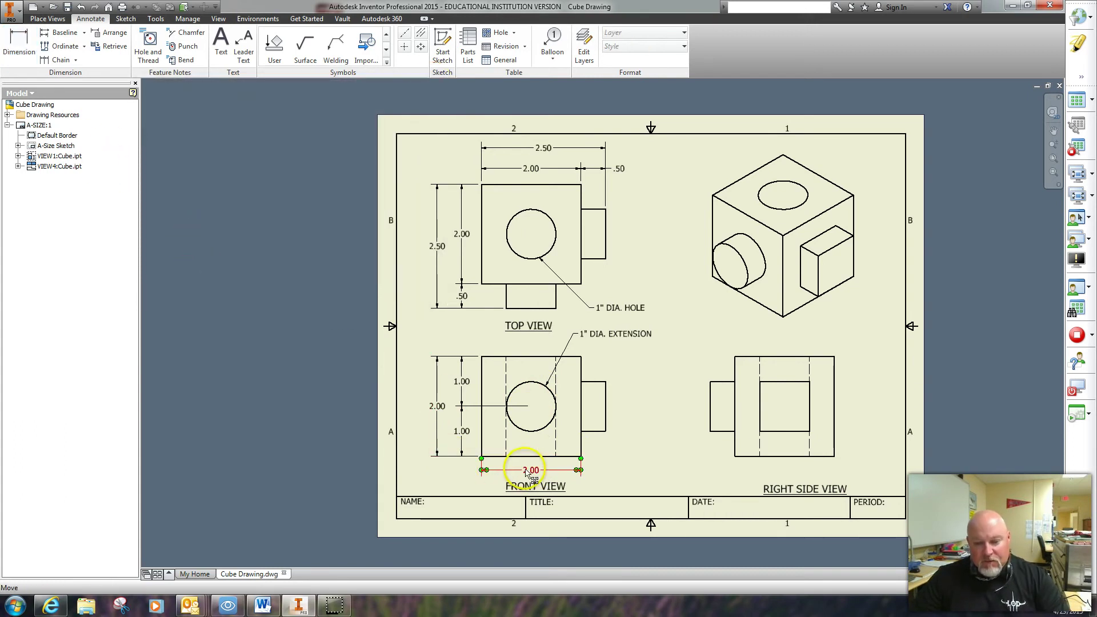
left_click(479, 470)
key("Delete")
left_click(19, 45)
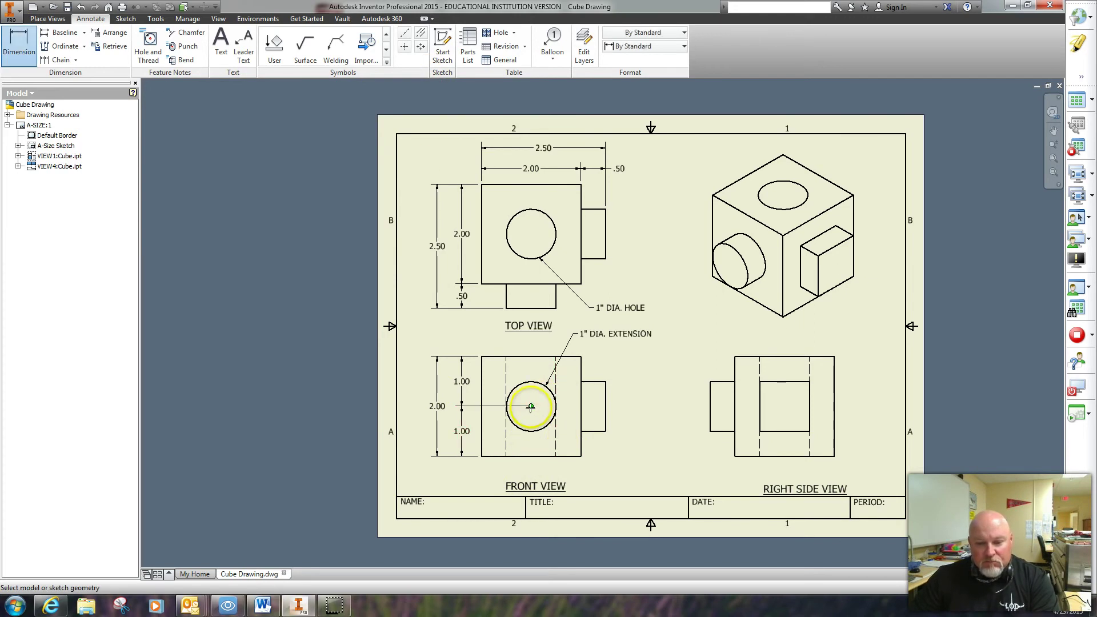
- Place two 1.00 dimensions below the front view, from each bottom corner to the circle centre
left_click(483, 457)
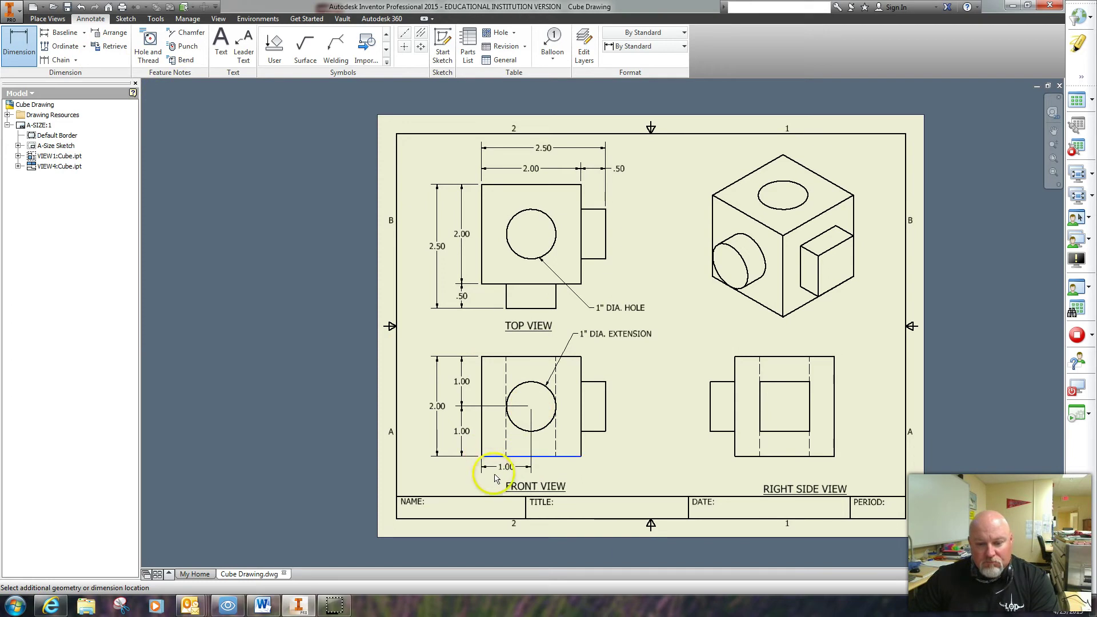
left_click(497, 477)
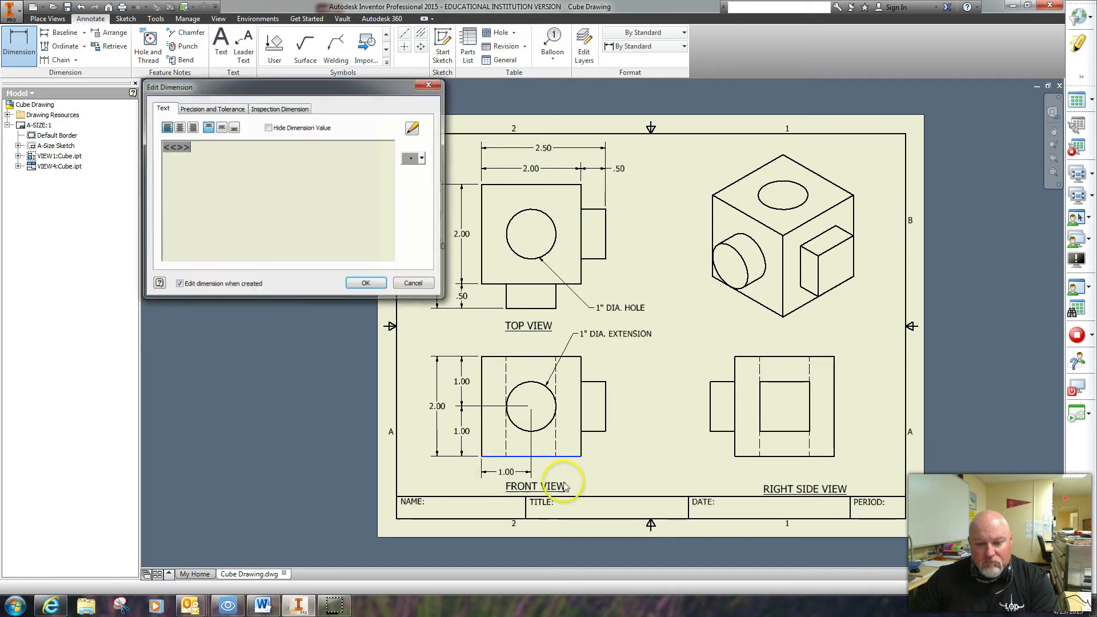
left_click(361, 284)
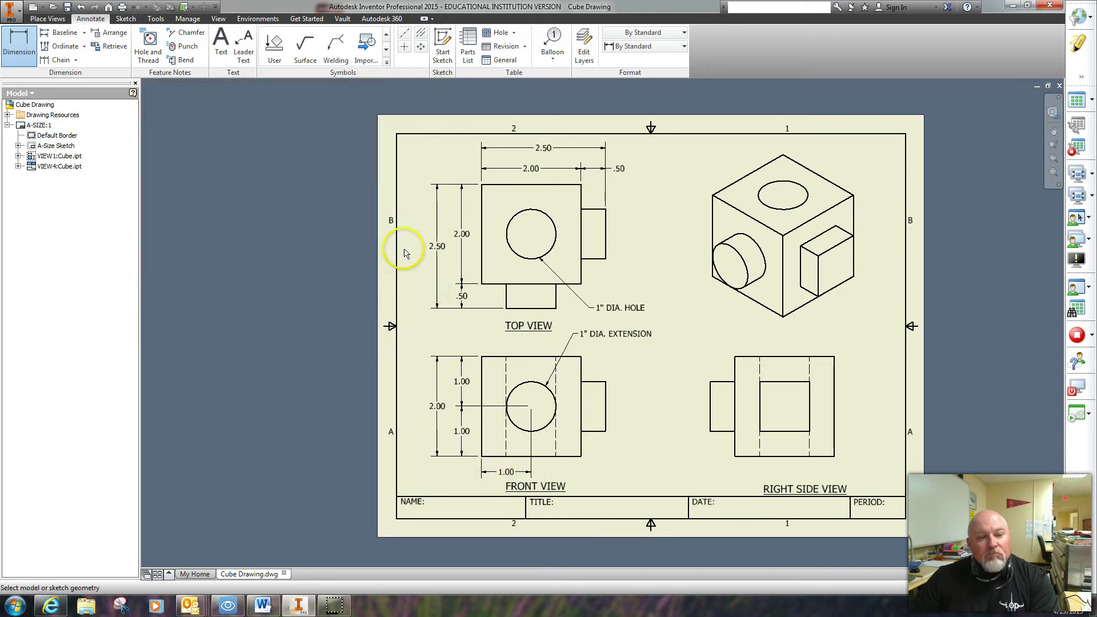
left_click(531, 406)
left_click(582, 456)
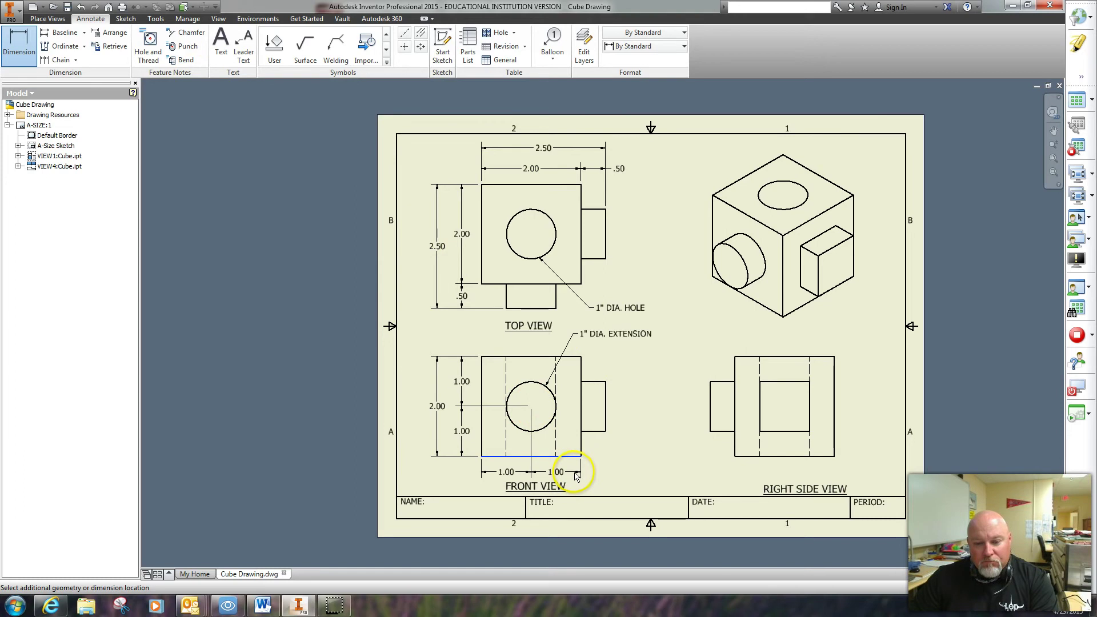
left_click(576, 475)
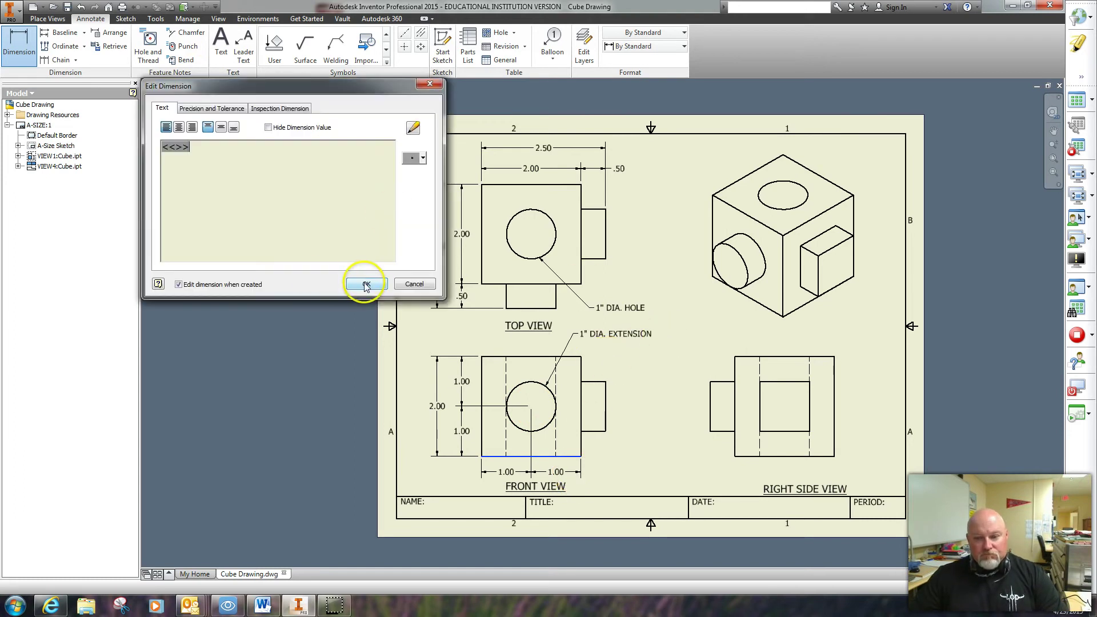
left_click(362, 283)
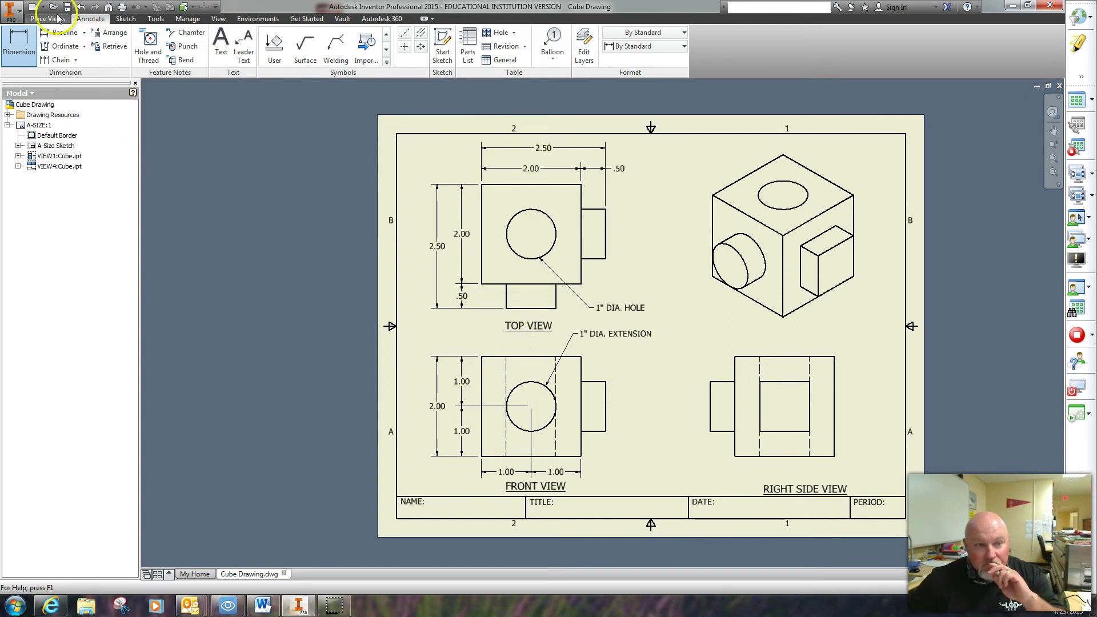
- Add .50, 1.00 and 2.50 dimensions across the top of the right side view
left_click(33, 49)
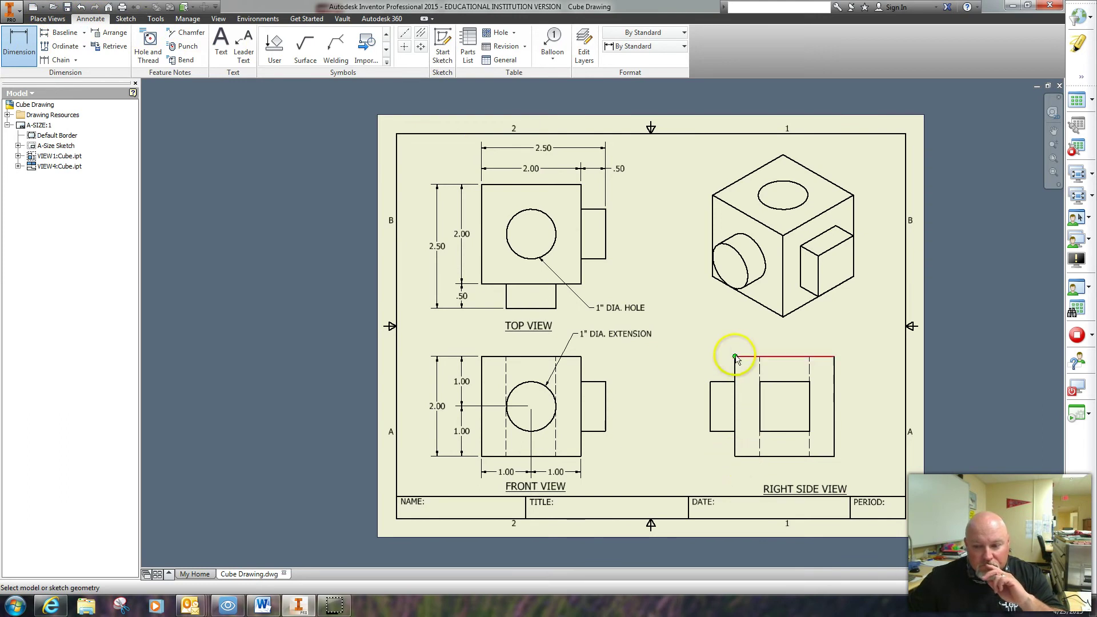
left_click(759, 381)
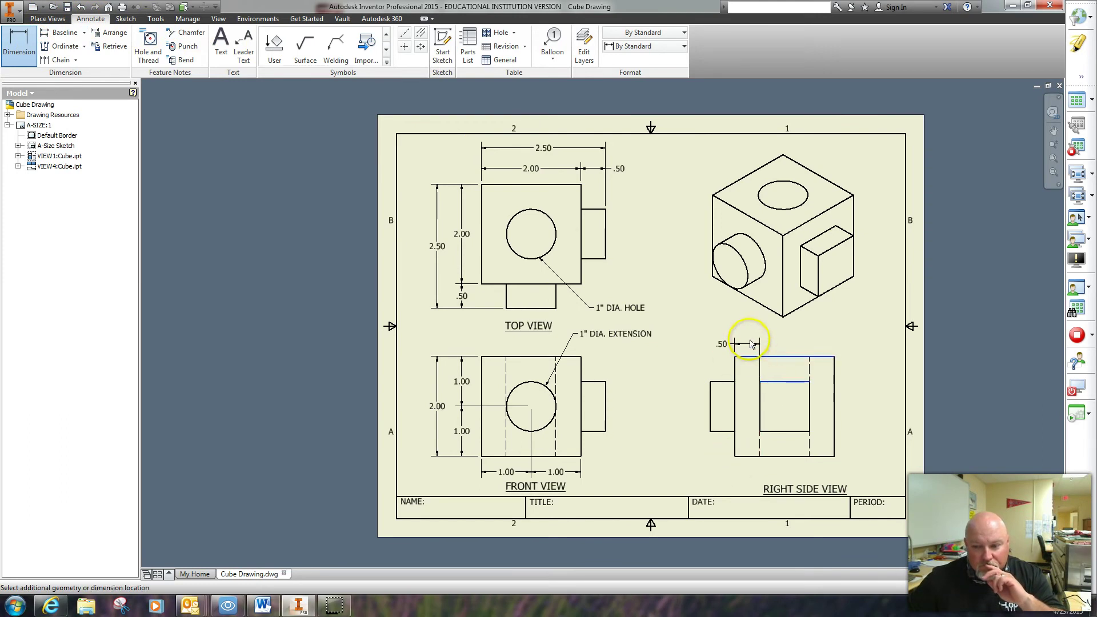
left_click(750, 343)
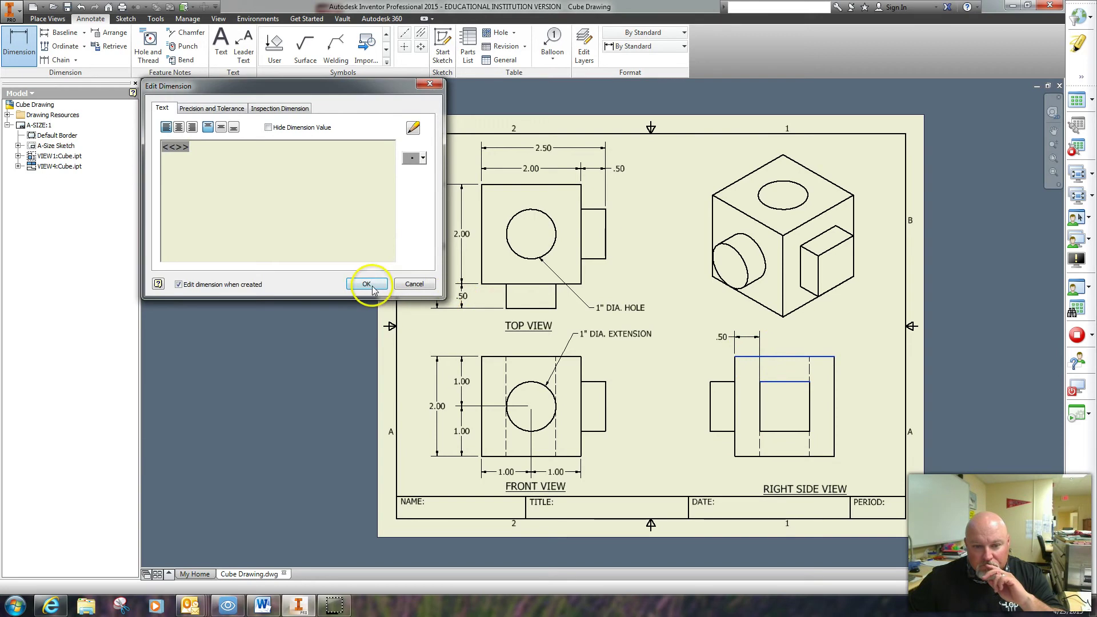
left_click(370, 286)
left_click(763, 381)
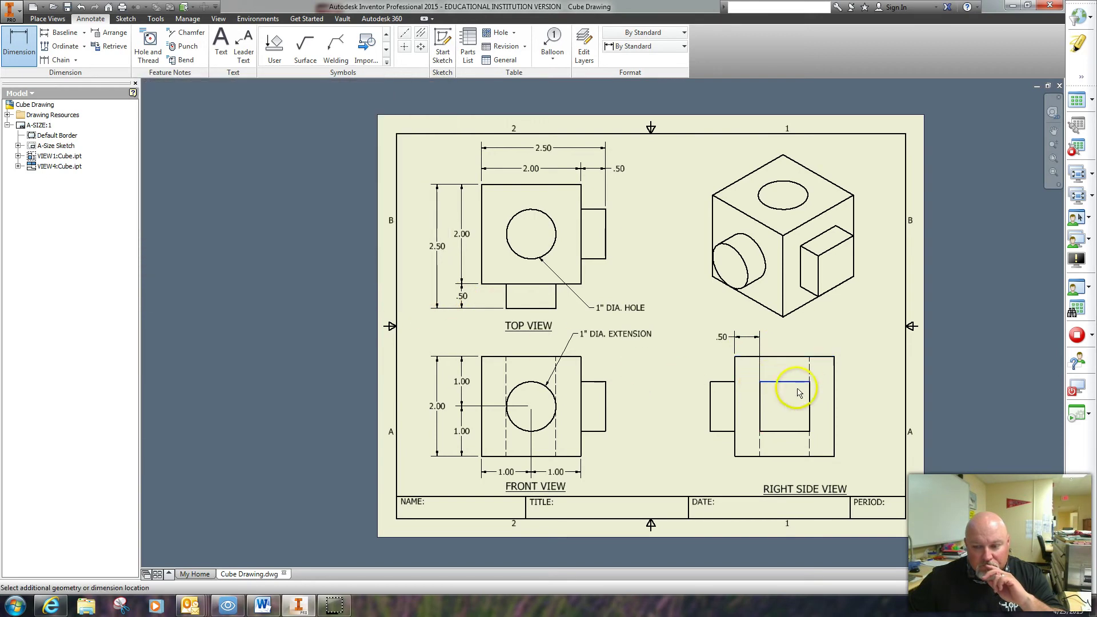
left_click(809, 382)
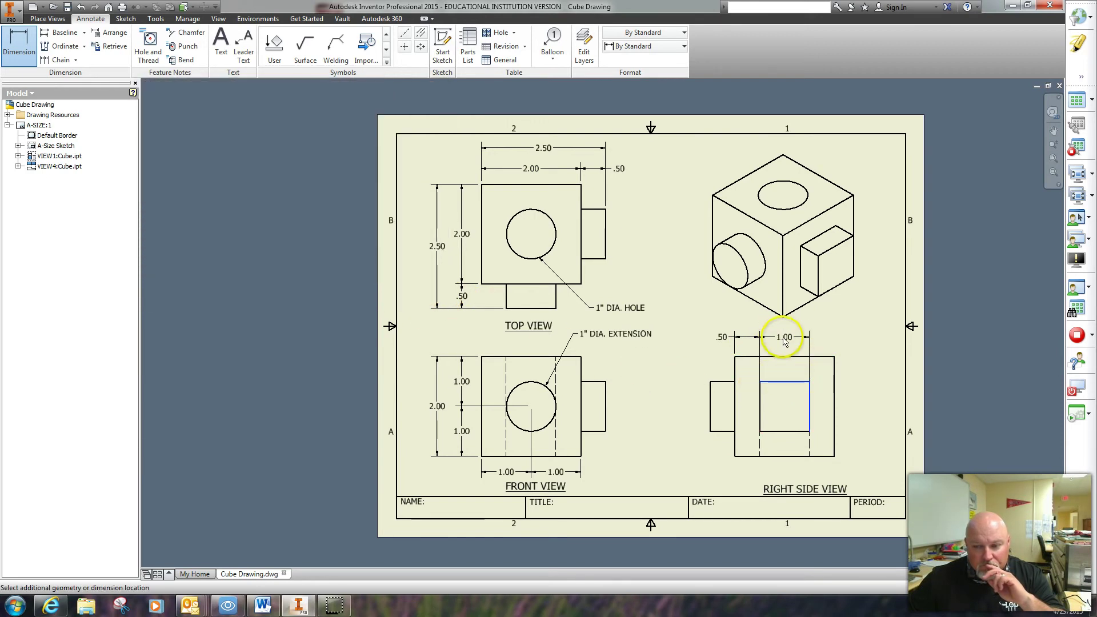
left_click(779, 337)
left_click(366, 284)
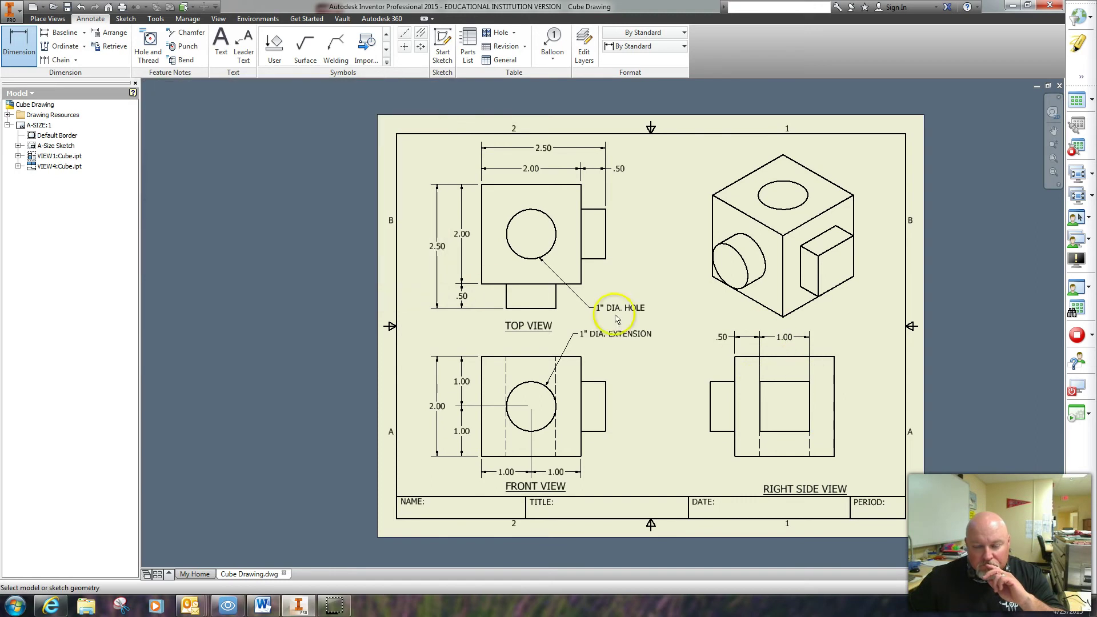
left_click(835, 358)
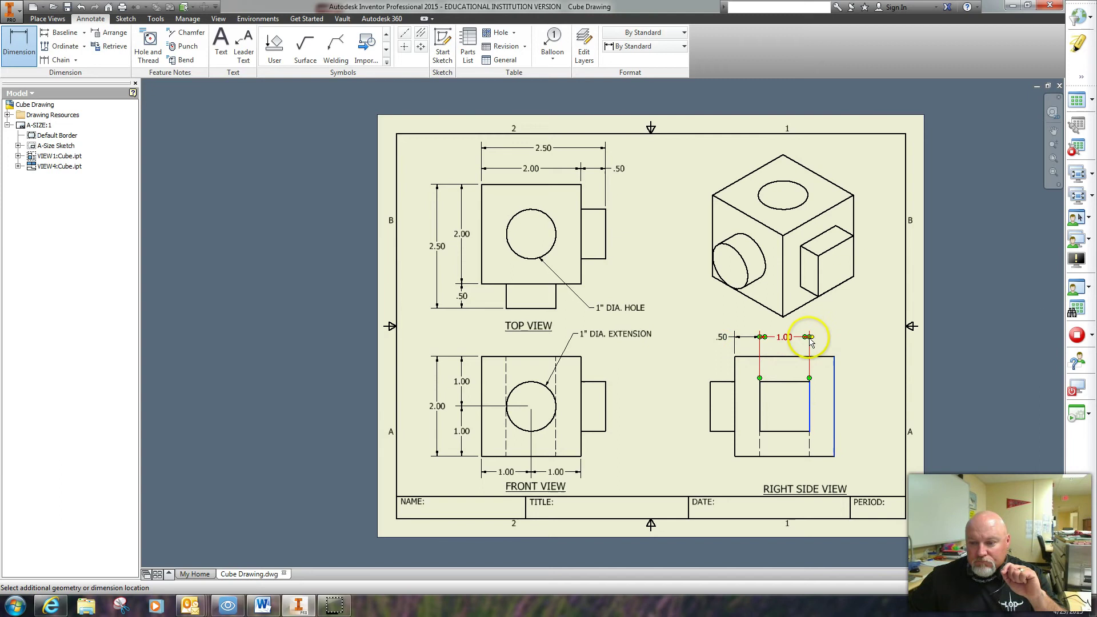
left_click(821, 341)
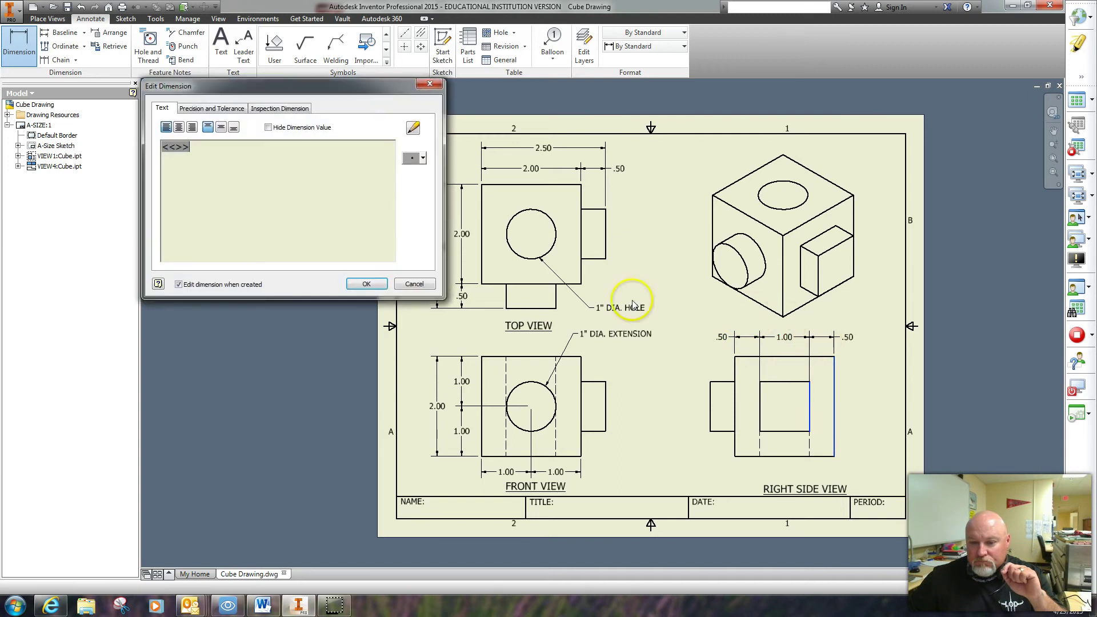
left_click(360, 284)
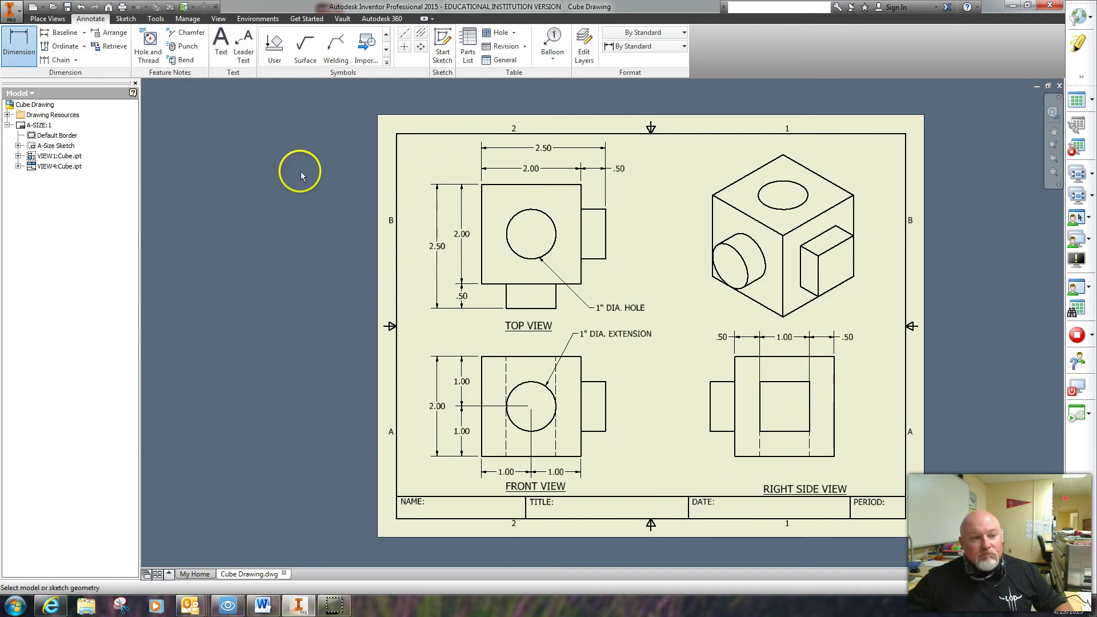
- Dimension the lower .50 from the right side view's bottom edge to the inner square
left_click(833, 456)
left_click(807, 431)
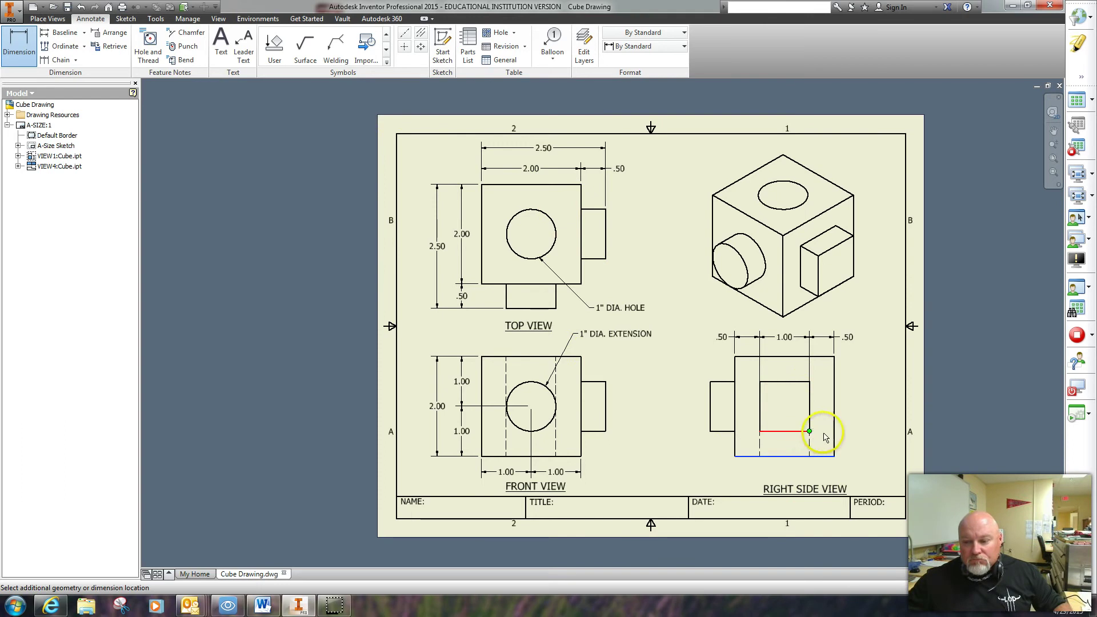
left_click(855, 445)
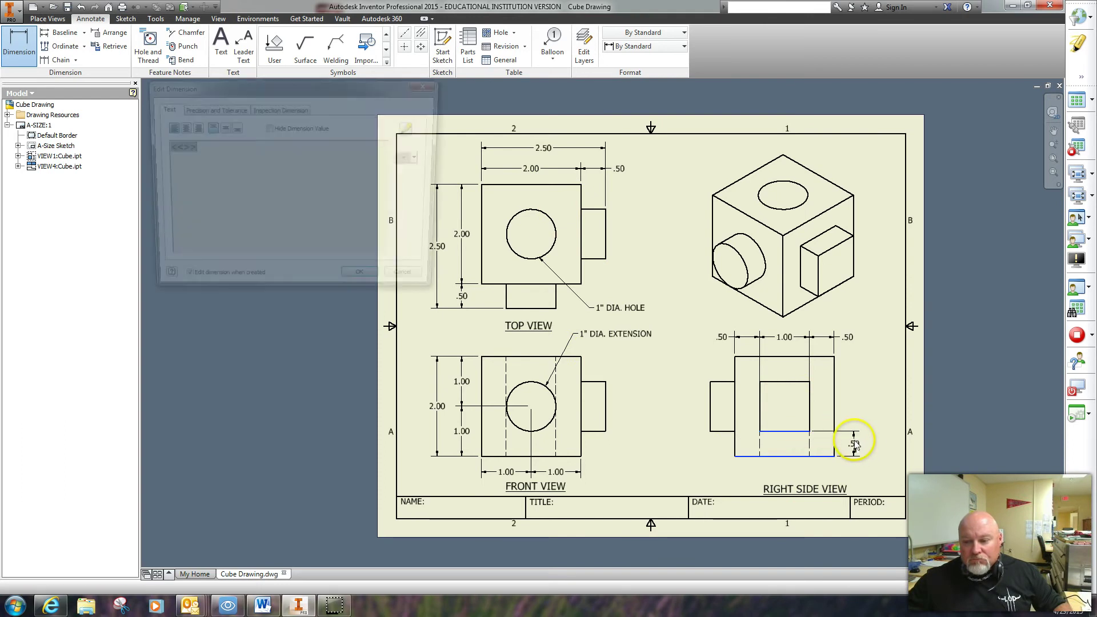
left_click(366, 284)
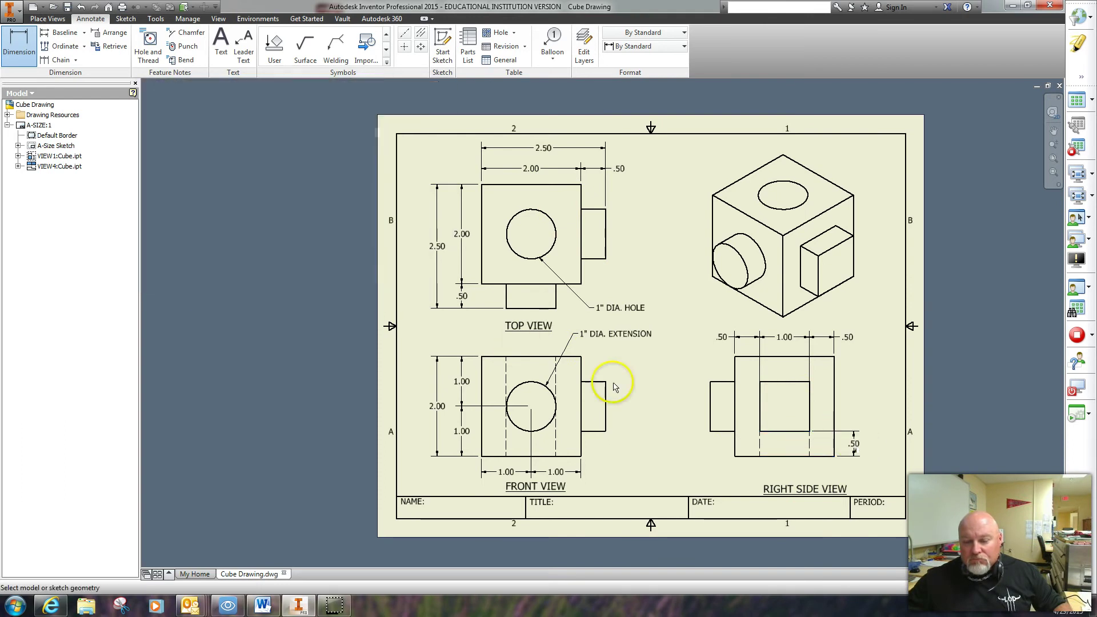
left_click(809, 430)
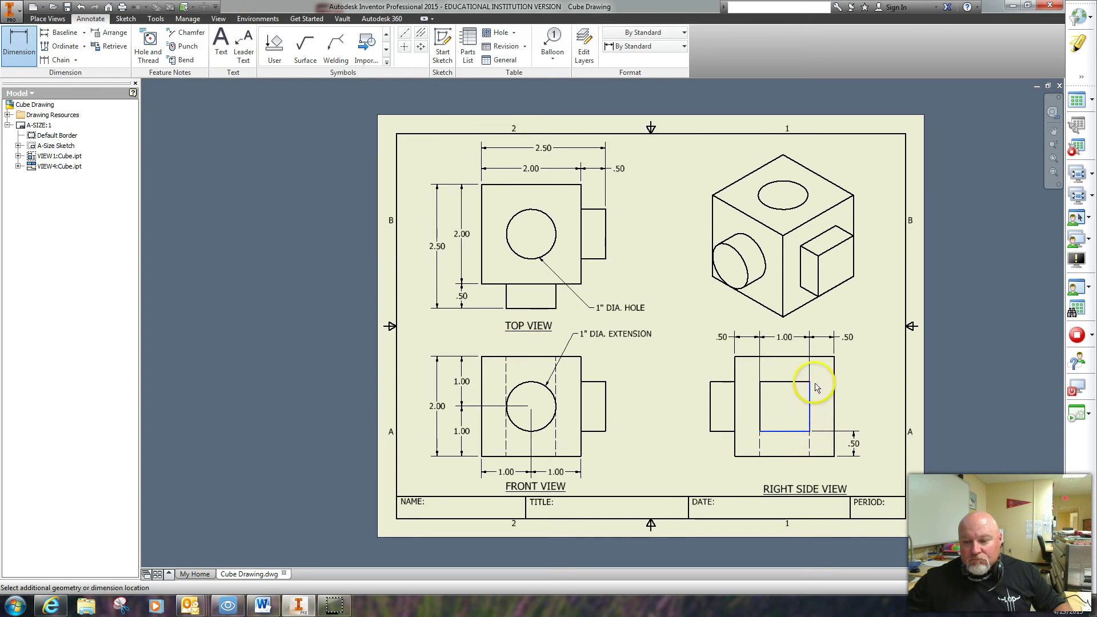
key("Escape")
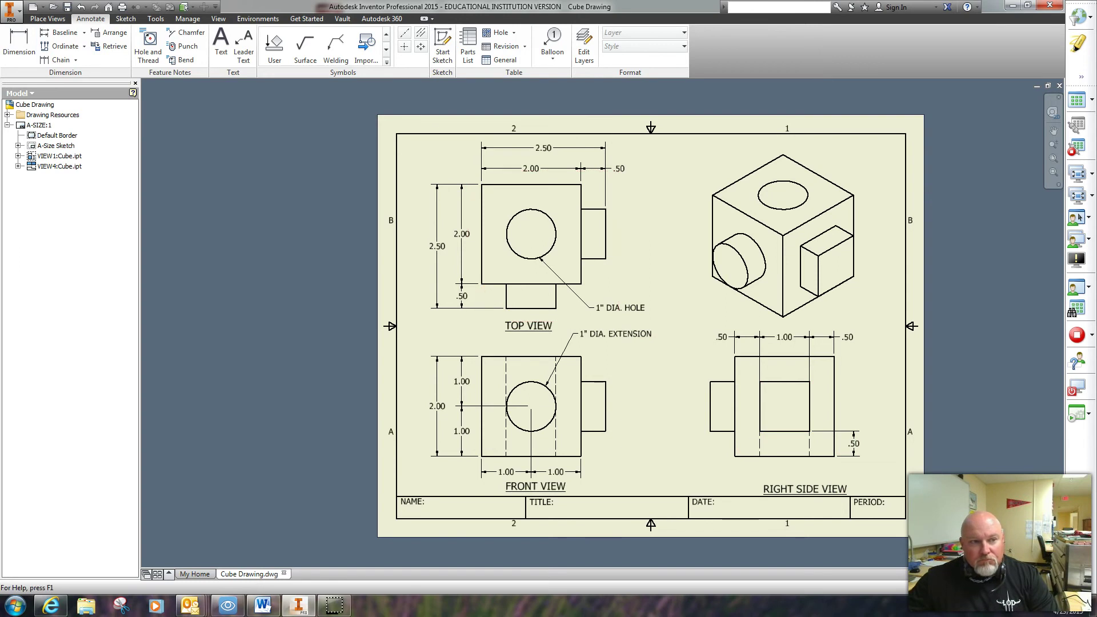
- Add the 1.00 and upper .50 vertical dimensions along the right side view's right edge
left_click(35, 53)
left_click(809, 411)
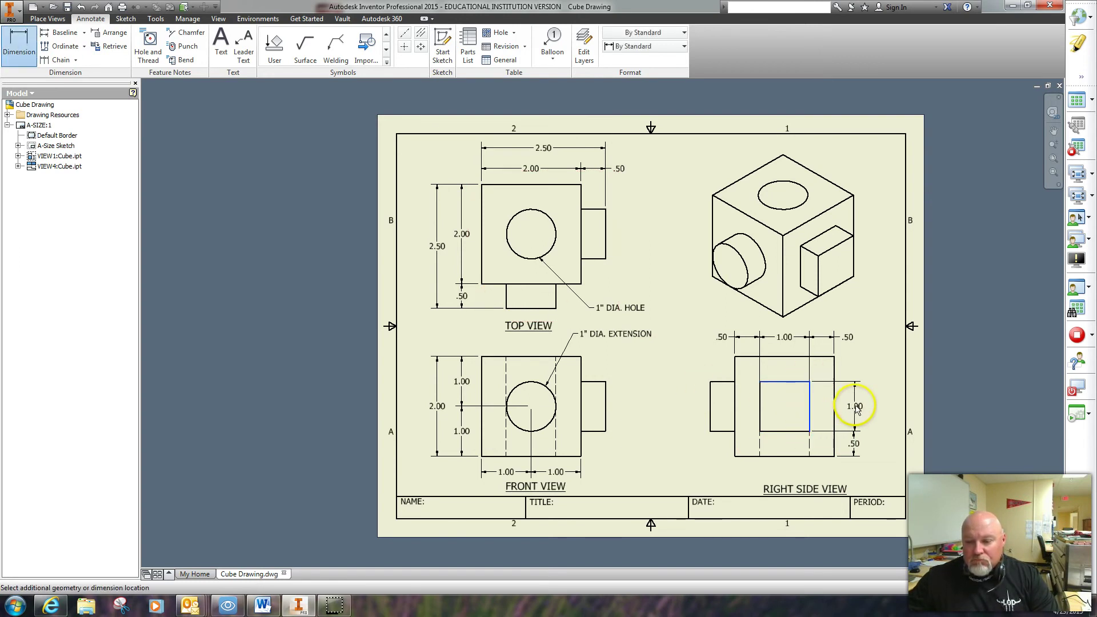
left_click(855, 412)
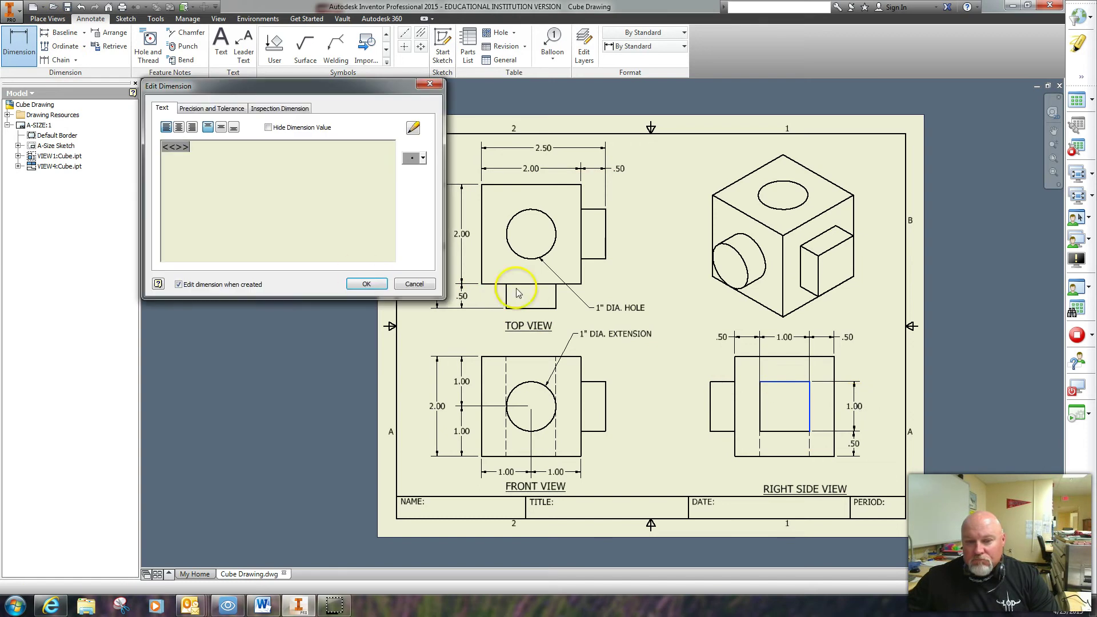
left_click(362, 284)
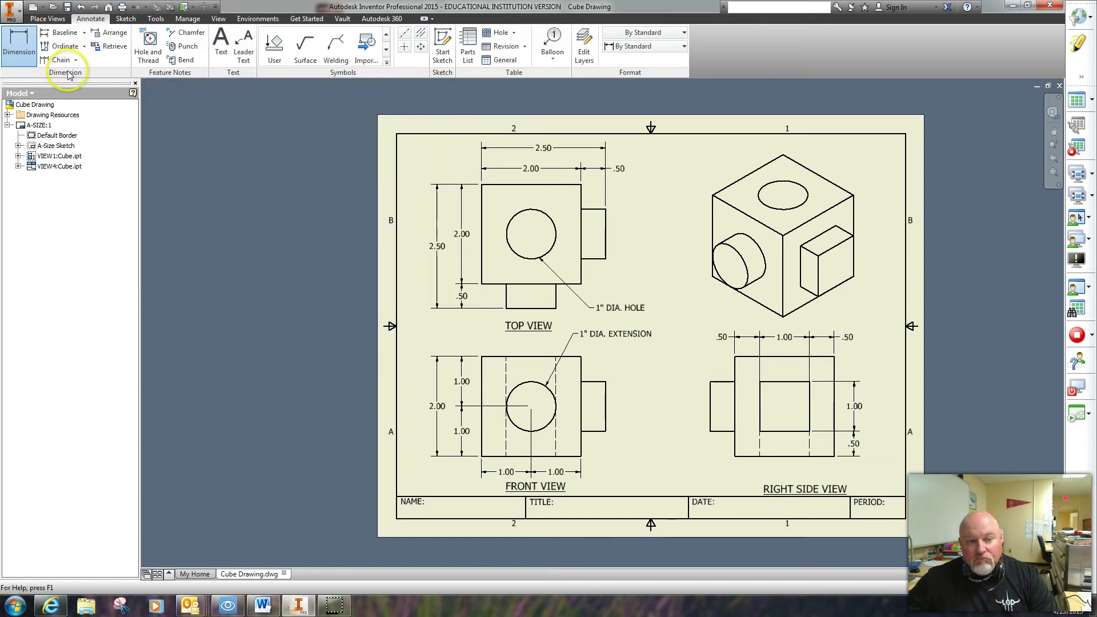
left_click(831, 362)
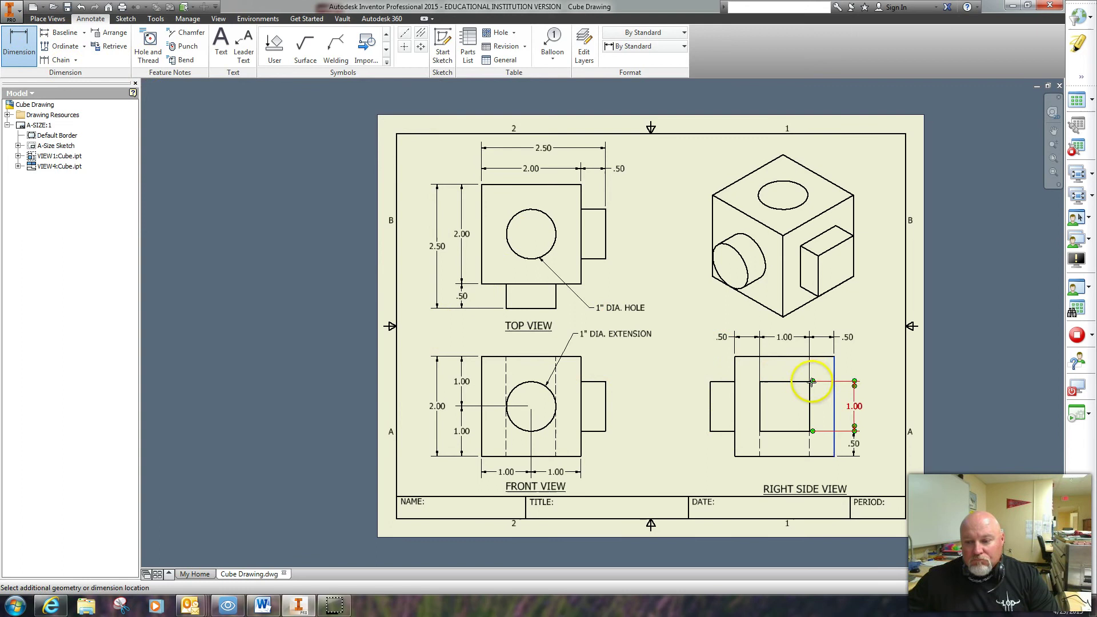
left_click(810, 382)
left_click(855, 376)
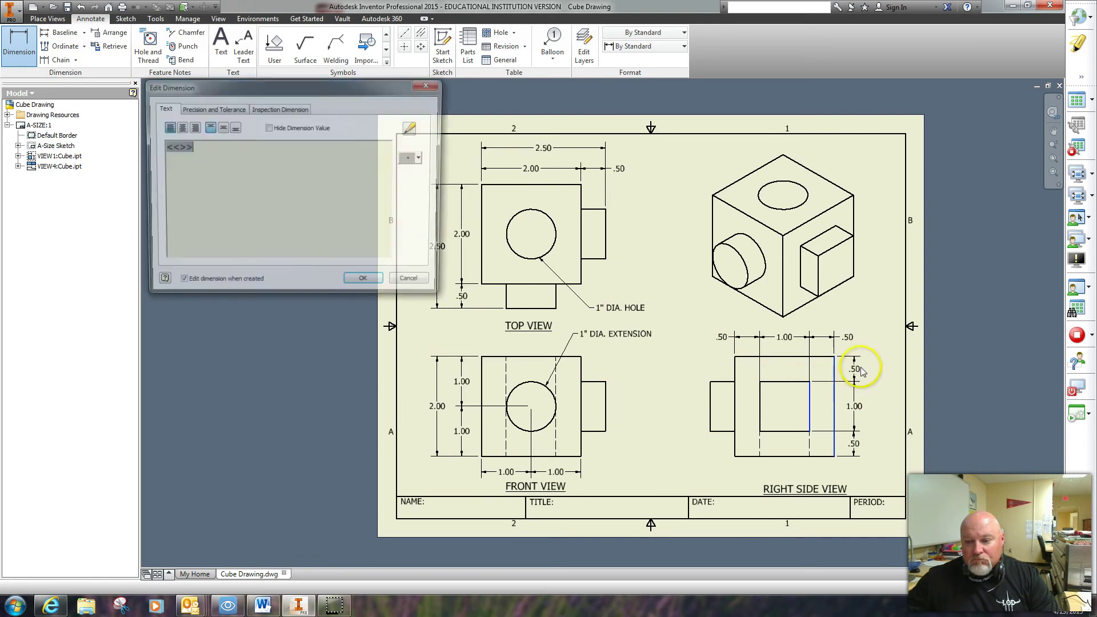
left_click(370, 284)
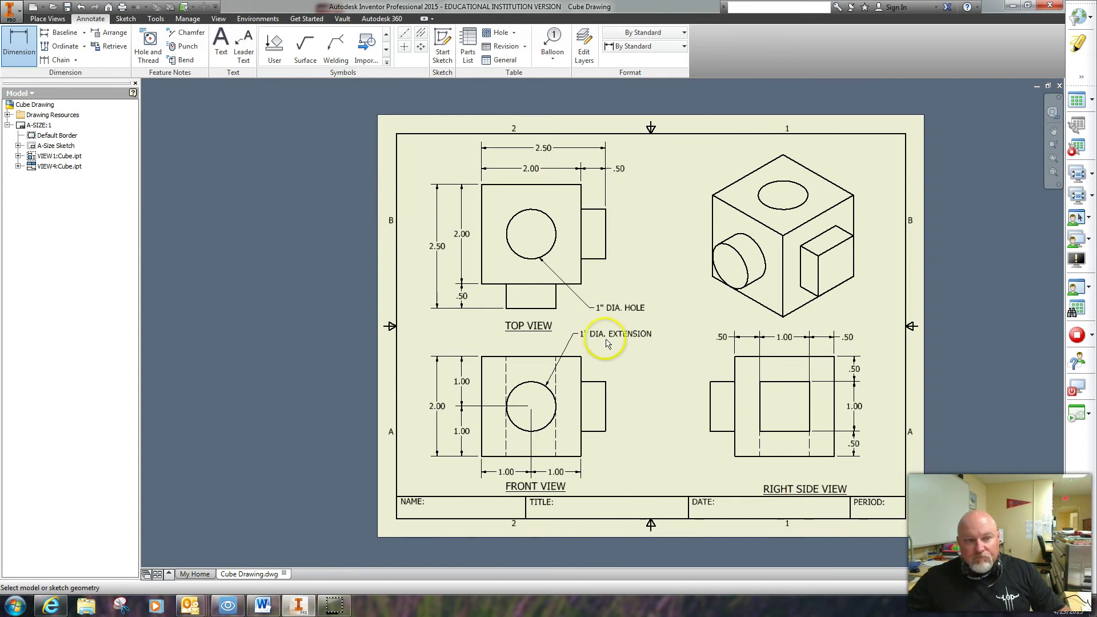
- Raise the RIGHT SIDE VIEW label slightly, away from the title block
key("Escape")
left_click(800, 488)
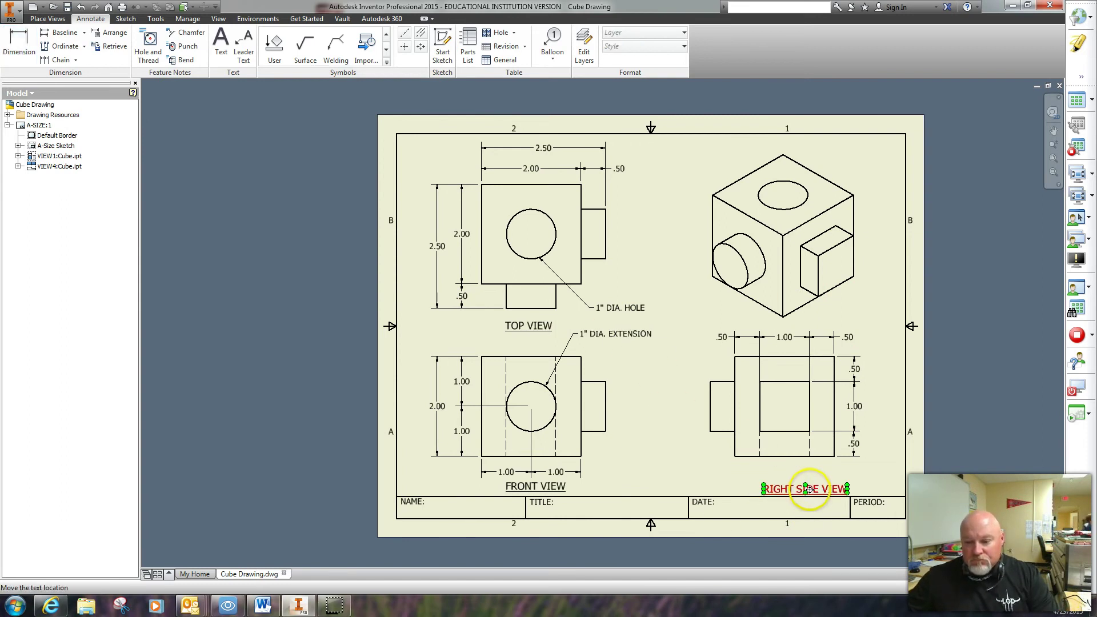
left_click_drag(805, 488, 793, 480)
left_click(651, 442)
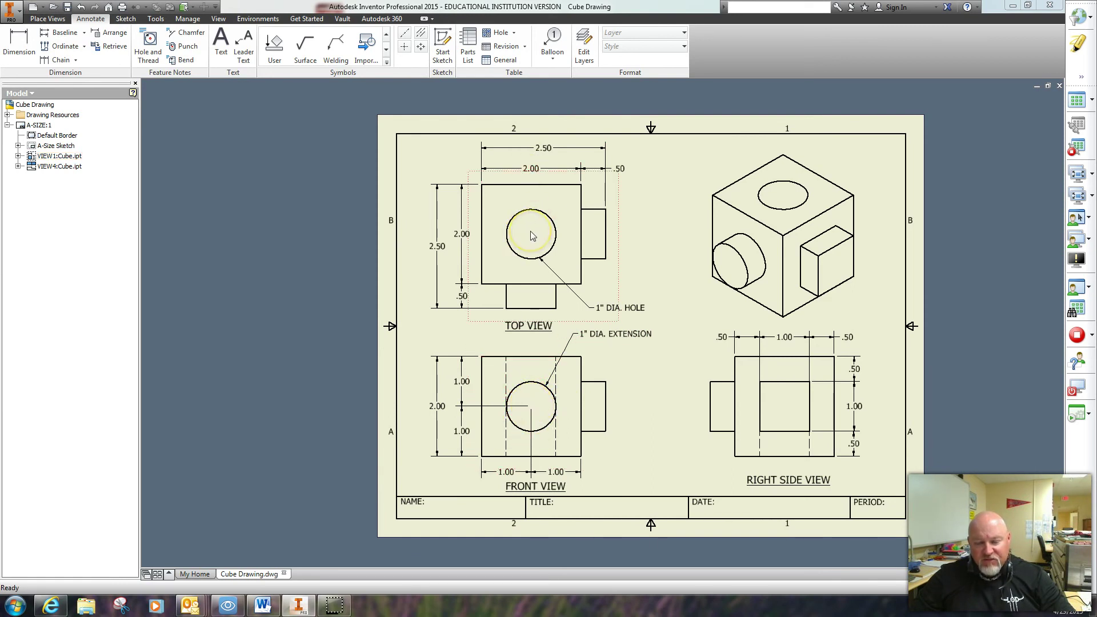
- Move the top view's 2.50 dimension and the 2.00/.50 chain further left
left_click(438, 296)
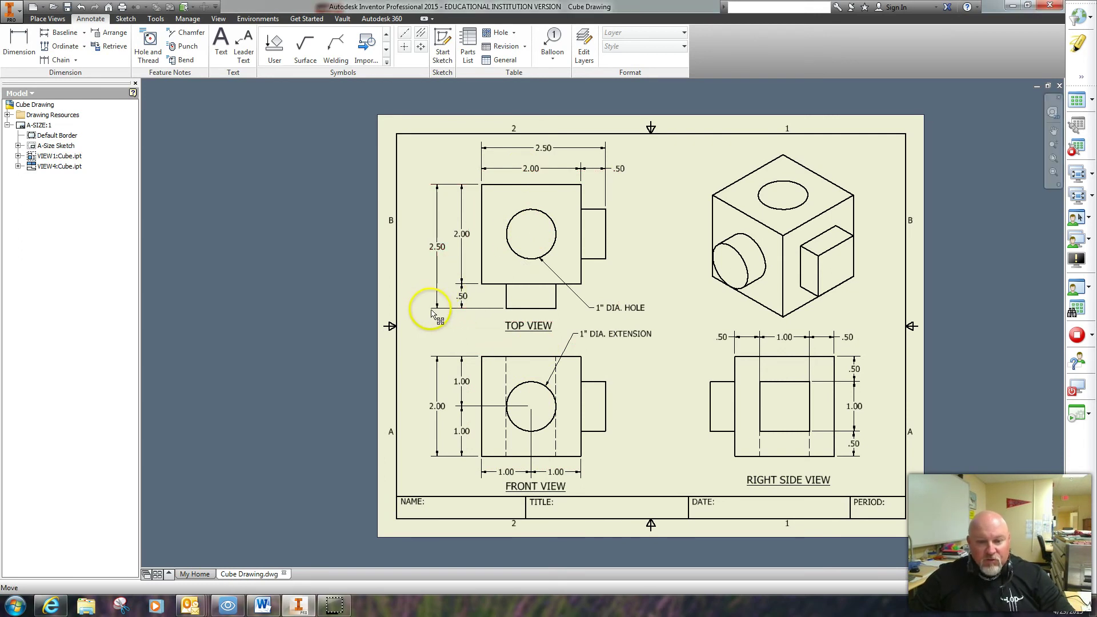
left_click_drag(420, 312, 441, 238)
left_click_drag(459, 295, 439, 294)
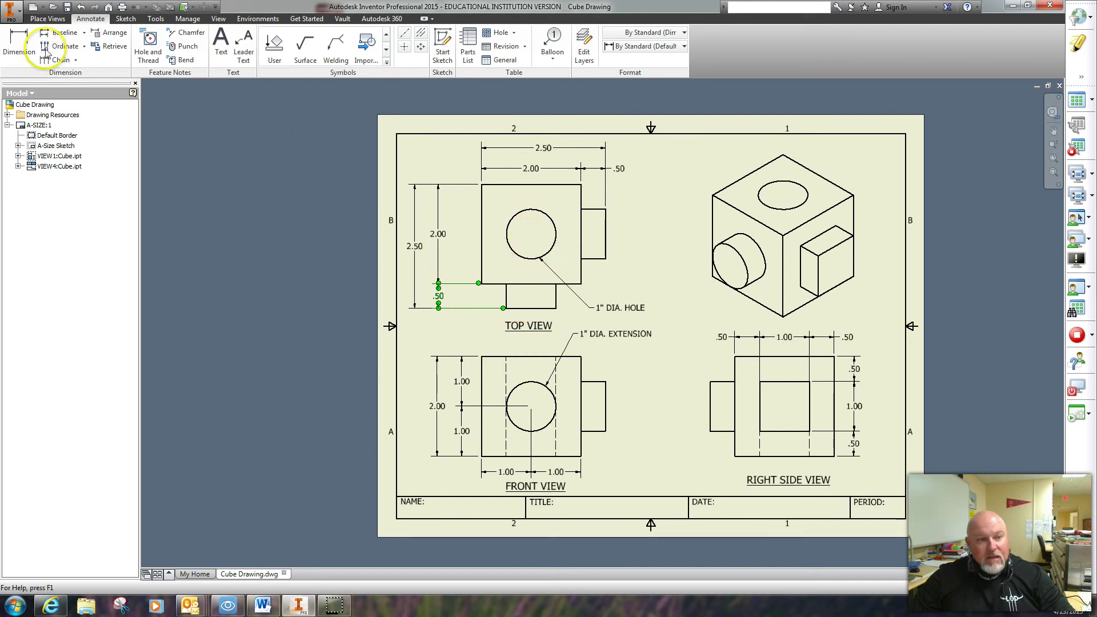
- Add two stacked 1.00 vertical dimensions from the hole centre to the top view's bottom and top edges
left_click(20, 41)
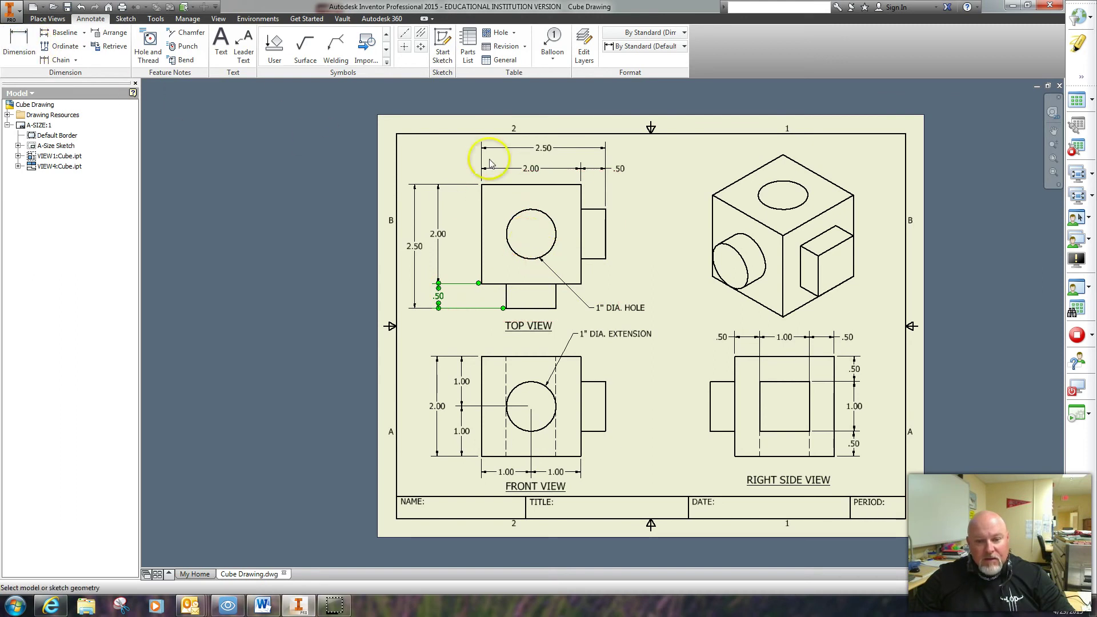
left_click(485, 282)
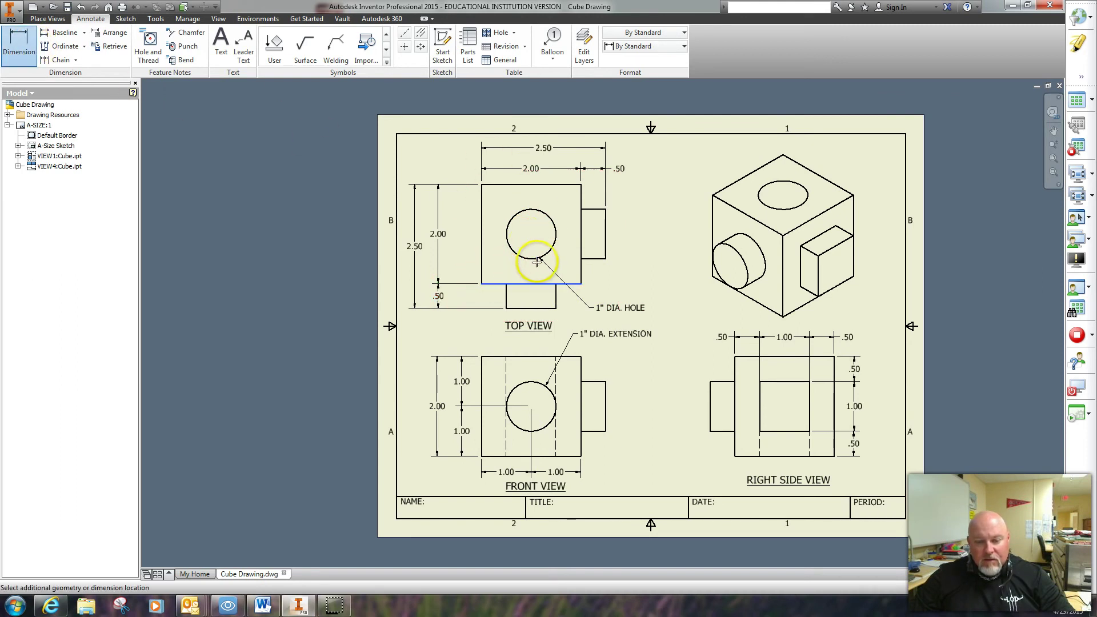
left_click(530, 232)
left_click(462, 245)
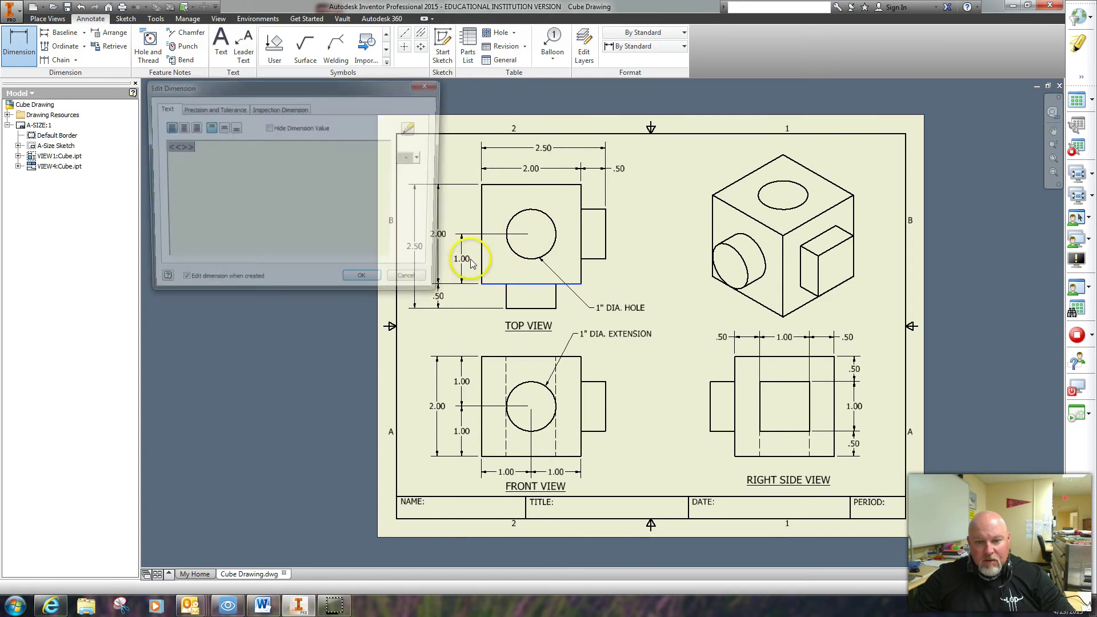
left_click(366, 283)
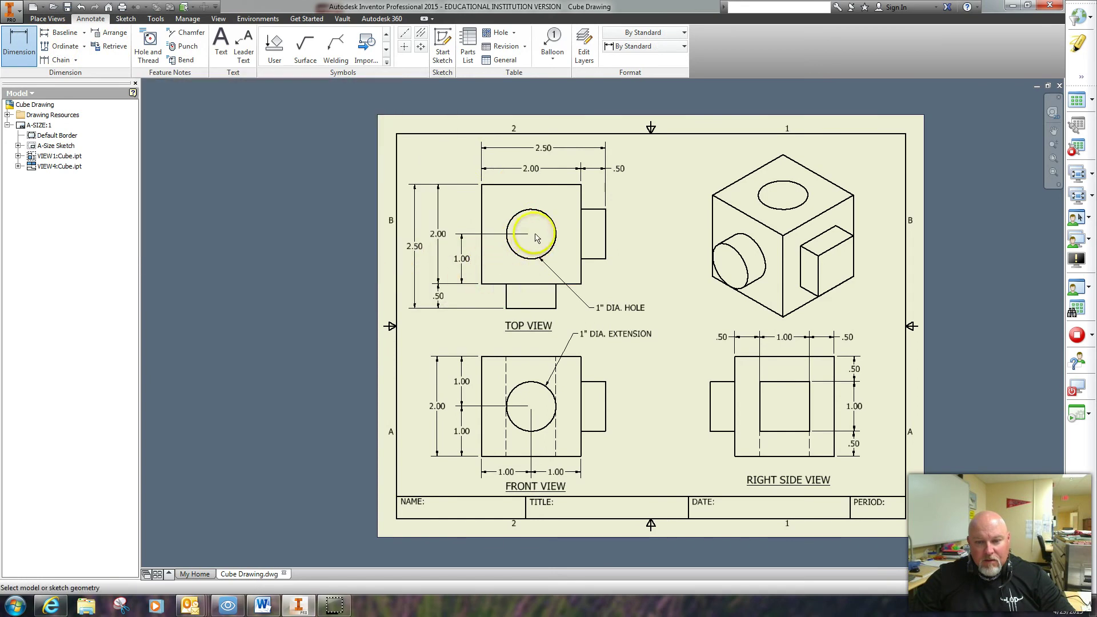
left_click(531, 233)
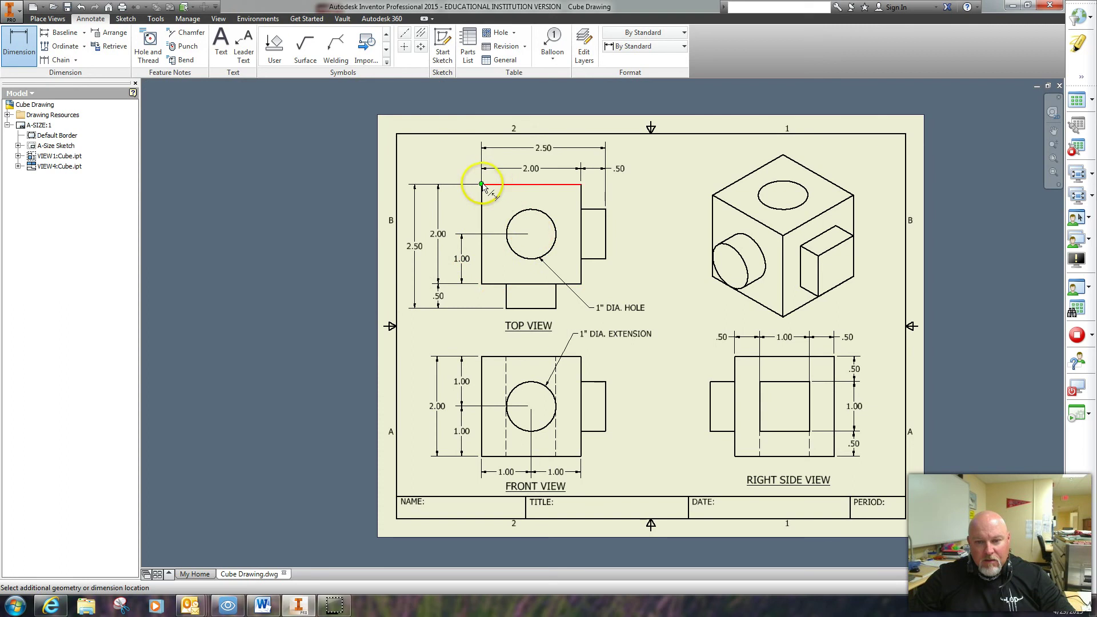
left_click(482, 184)
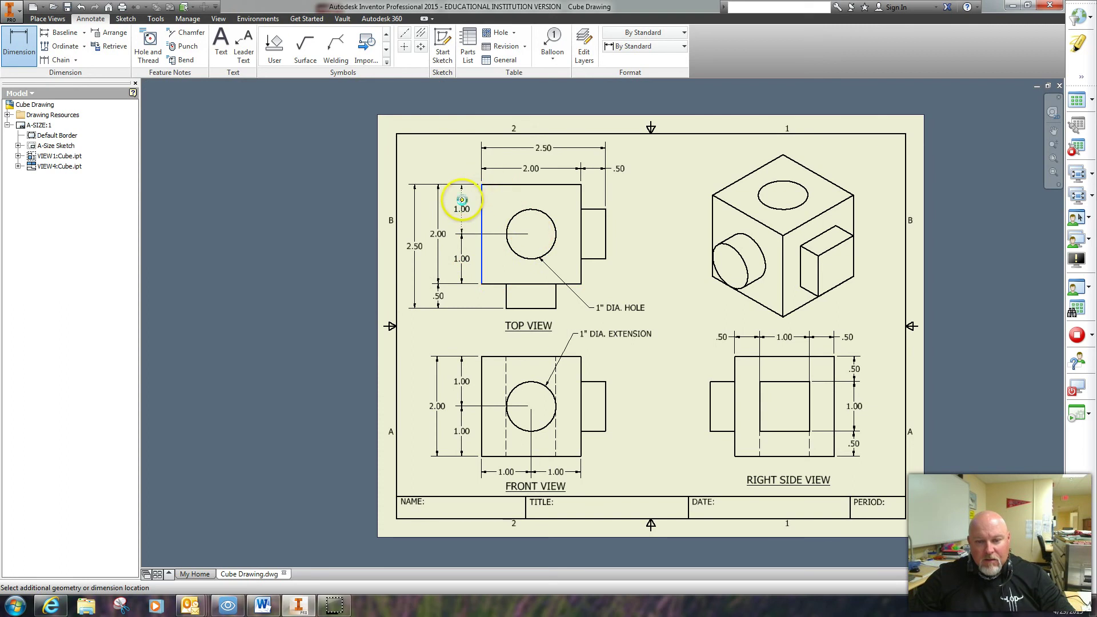
left_click(461, 199)
left_click(365, 284)
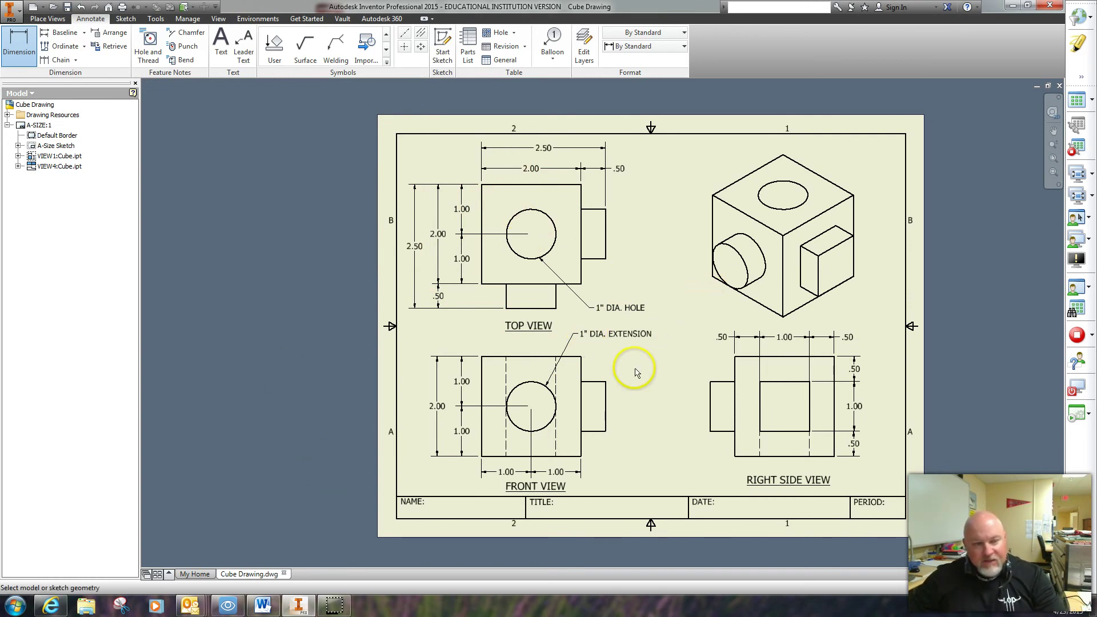
- Reposition the 1" DIA. EXTENSION note and move the TOP VIEW label lower
left_click(28, 60)
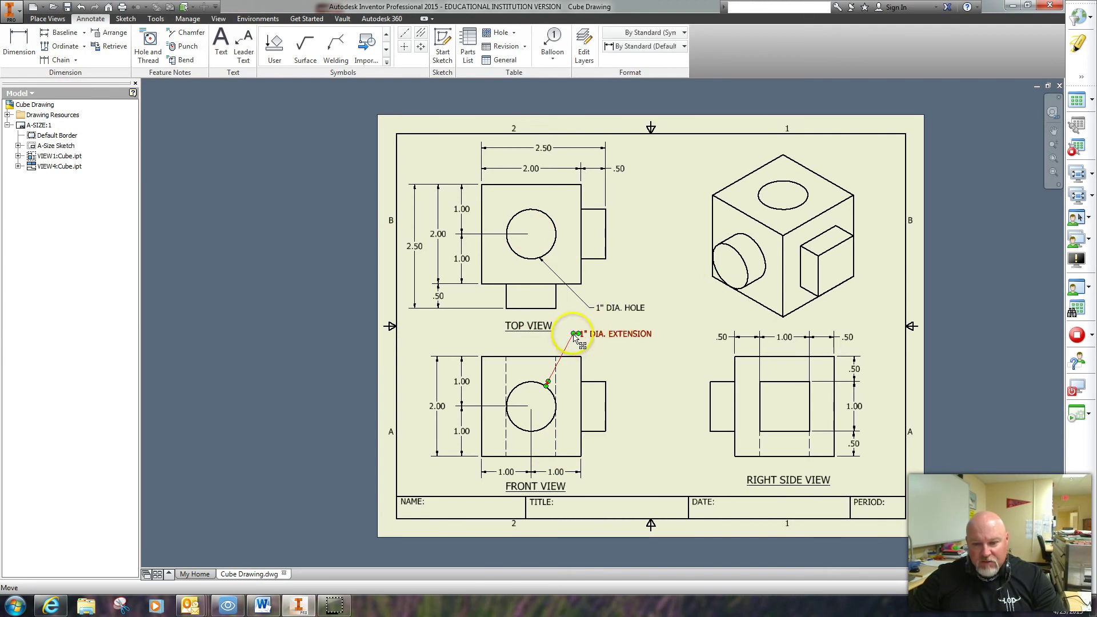
left_click_drag(574, 334, 597, 301)
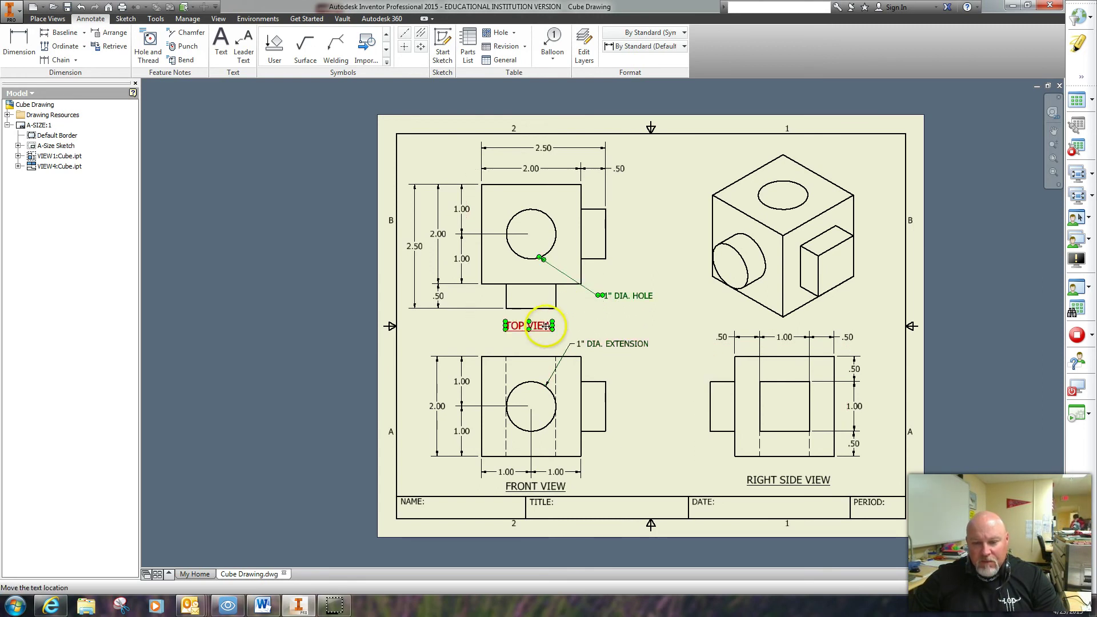
left_click_drag(543, 326, 542, 341)
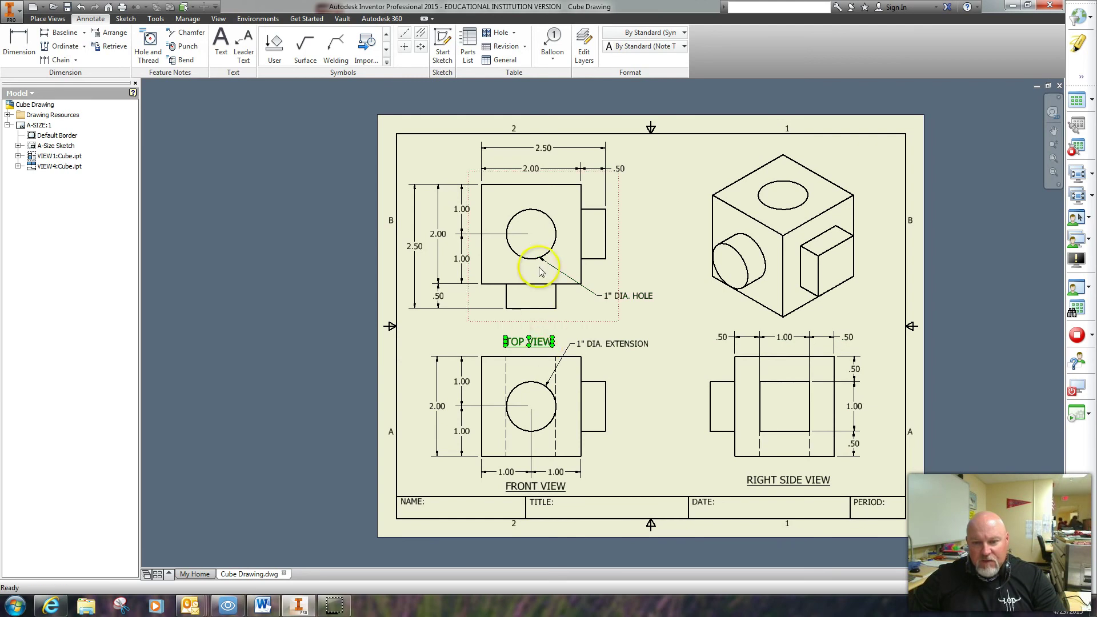
- Place two 1.00 horizontal dimensions below the top view, hole centre to left and right edges
key("Escape")
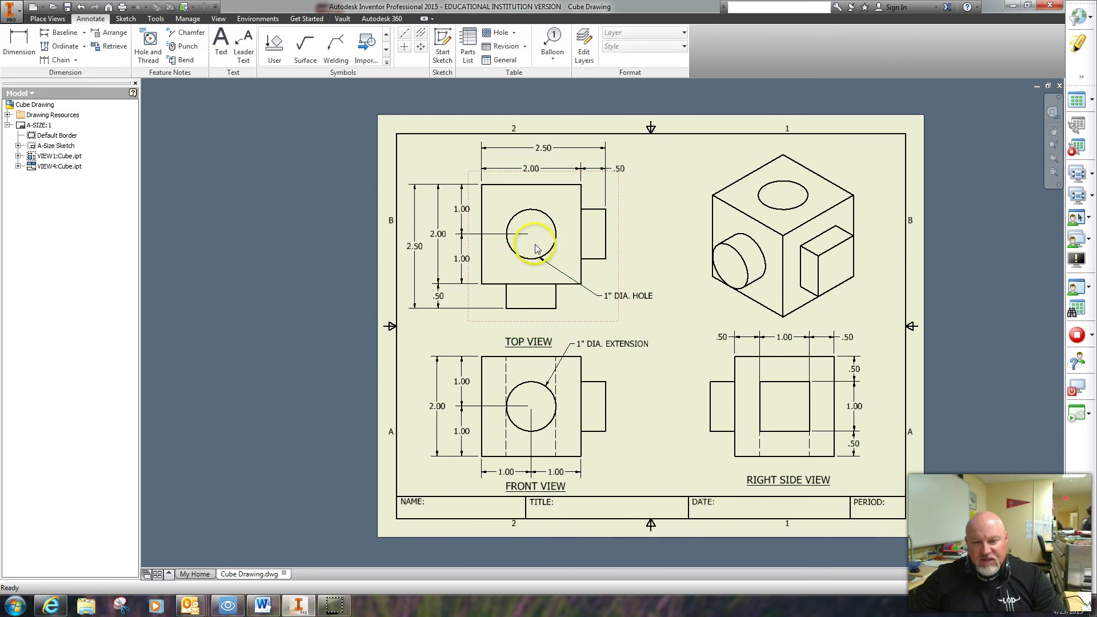
left_click(23, 53)
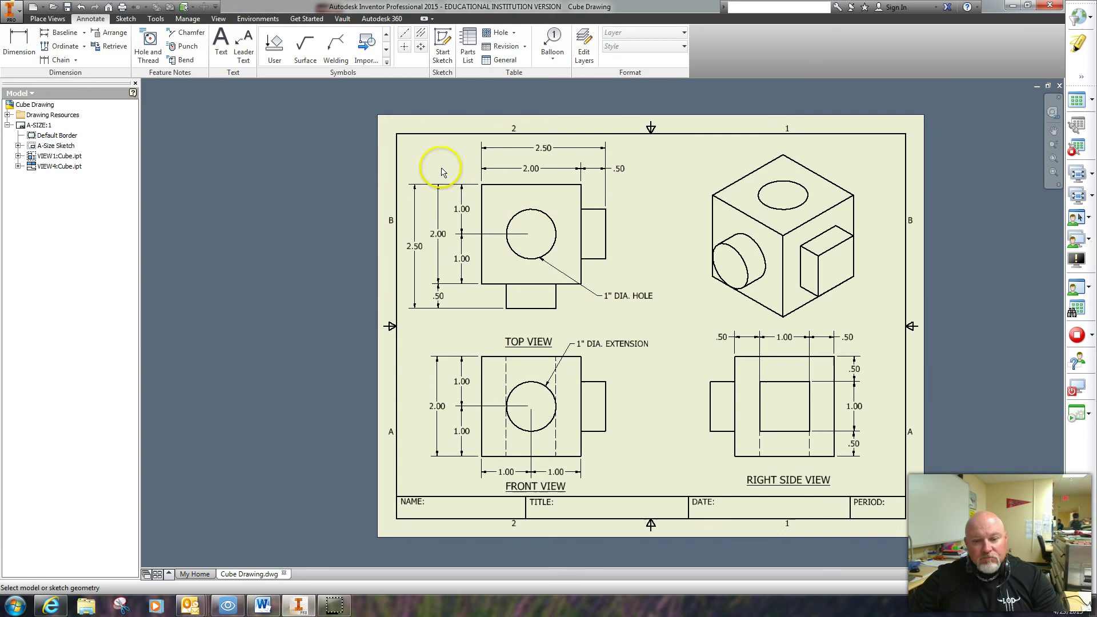
left_click(481, 279)
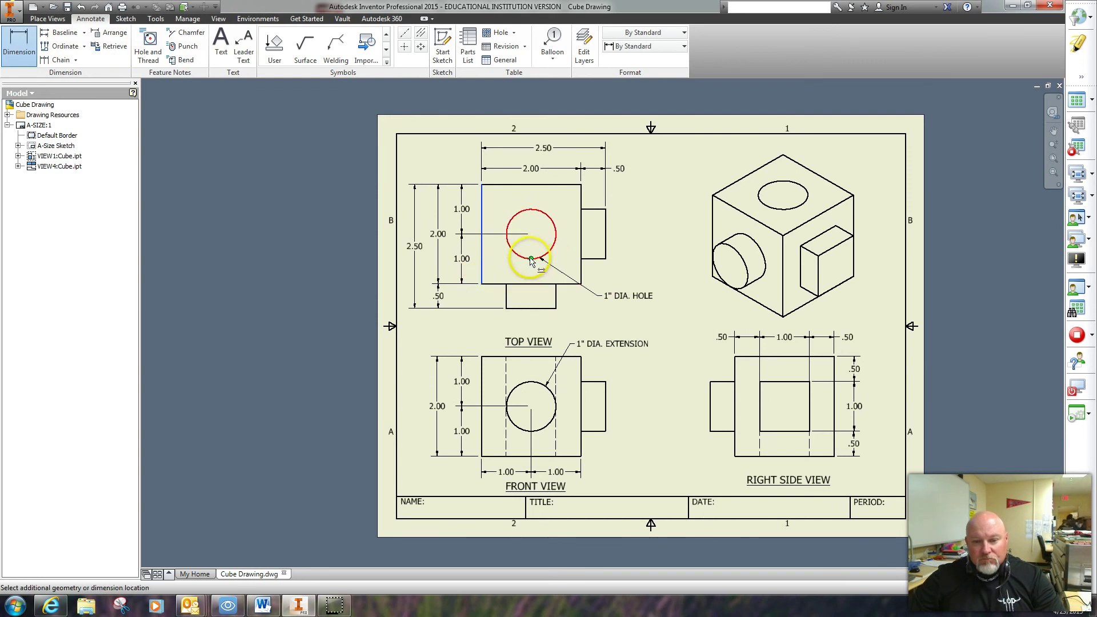
left_click(531, 234)
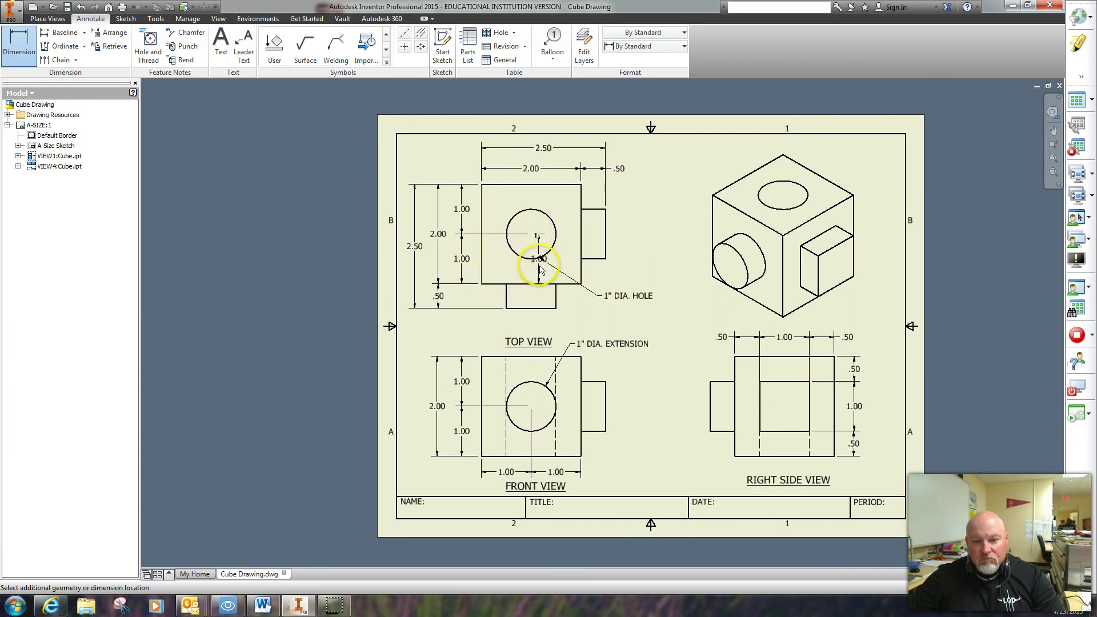
left_click(508, 330)
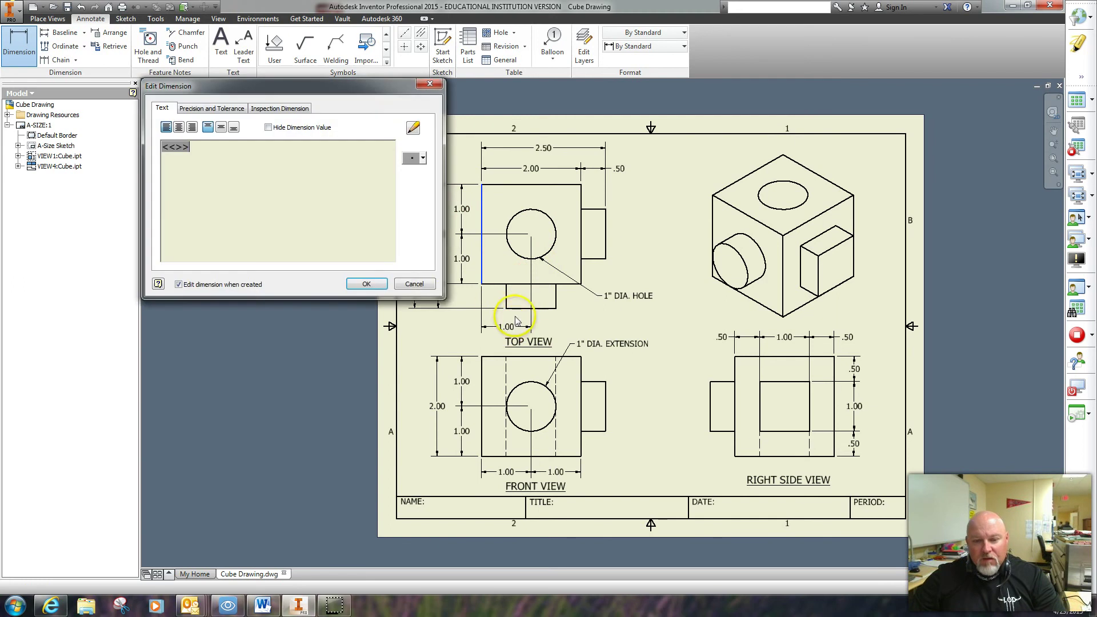
left_click(371, 283)
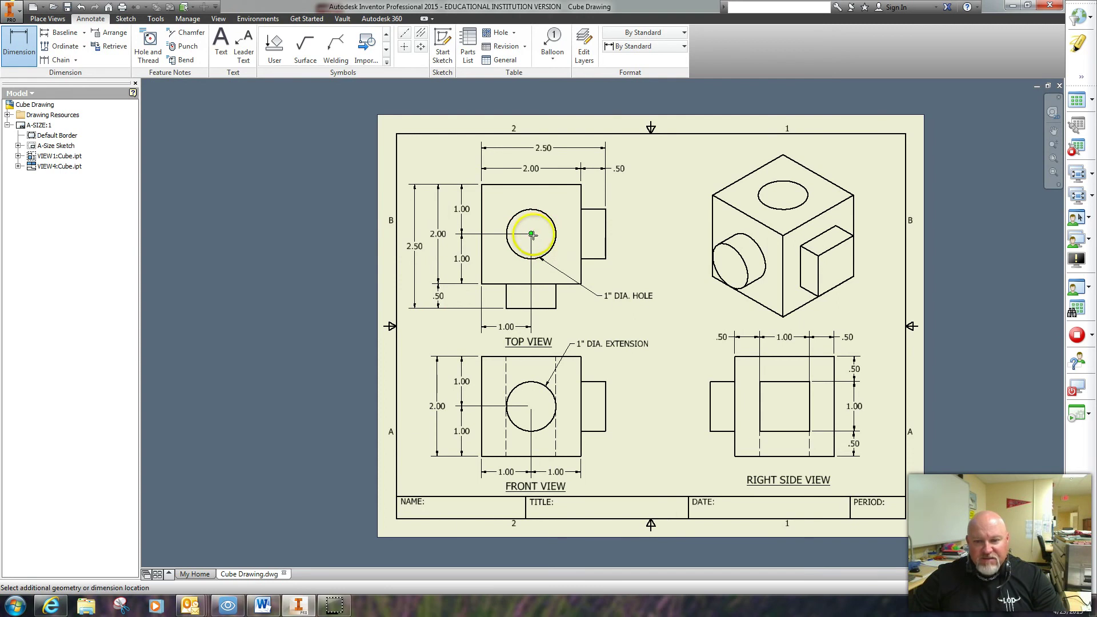
left_click(582, 284)
left_click(584, 330)
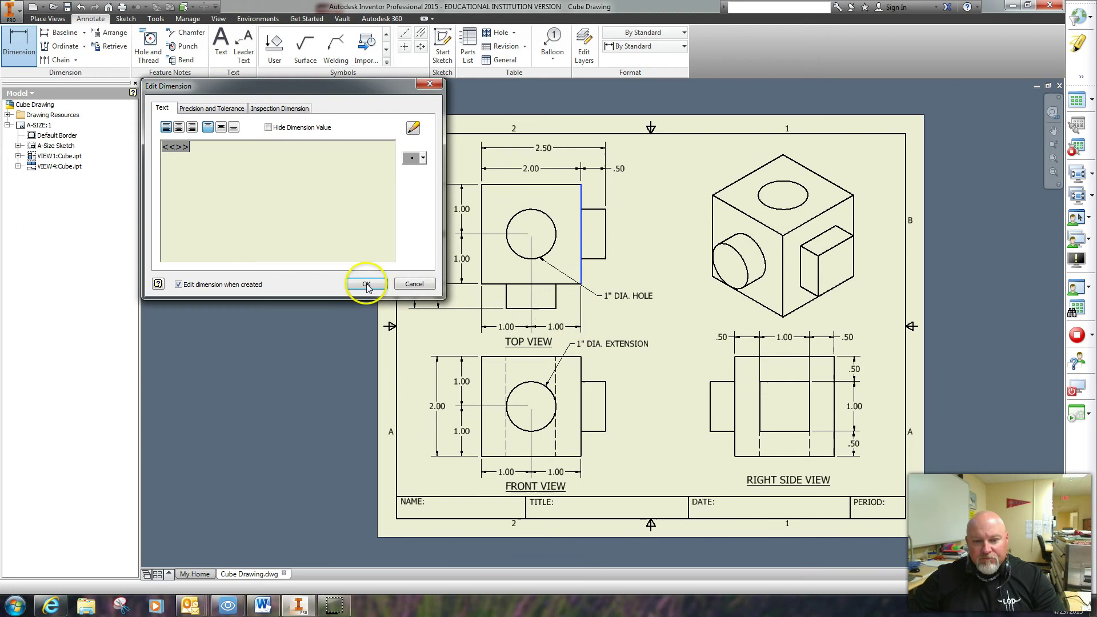
left_click(362, 286)
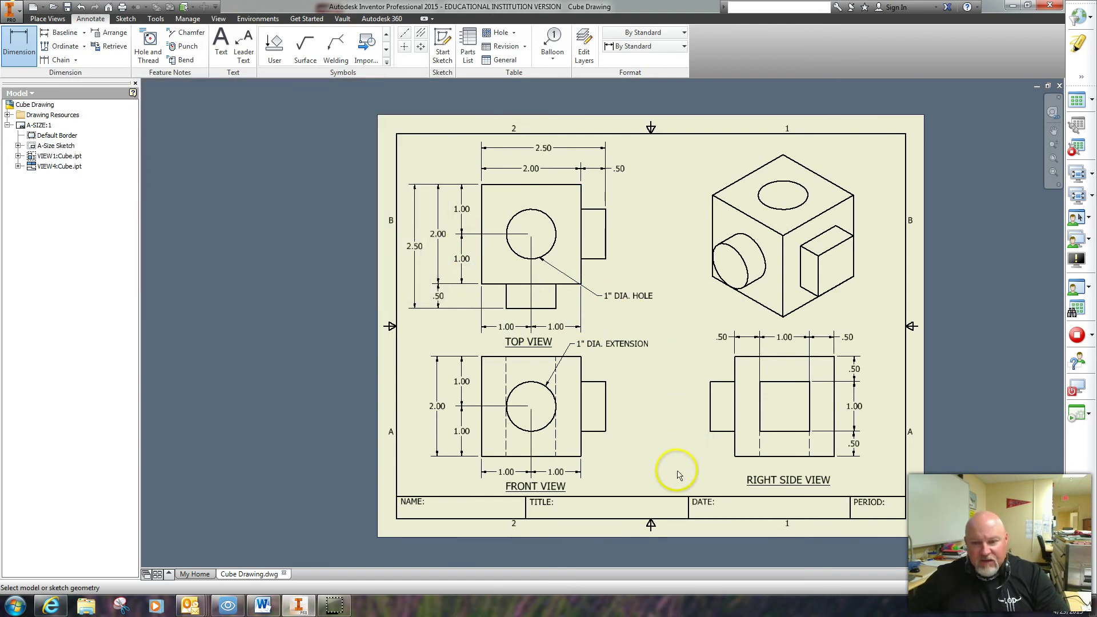
left_click(415, 297)
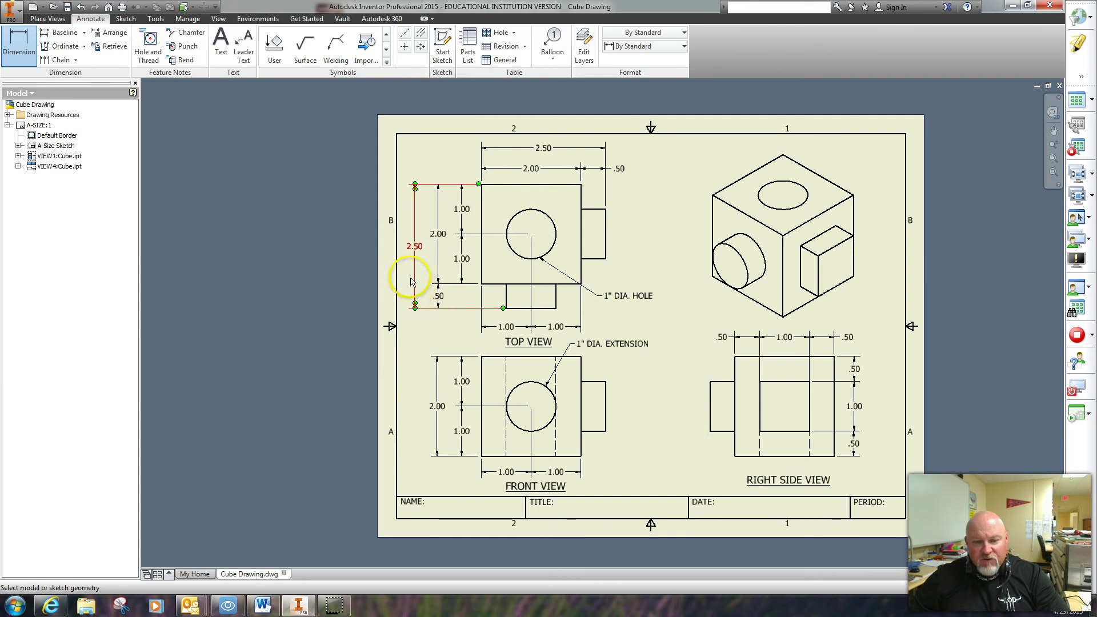
key("Escape")
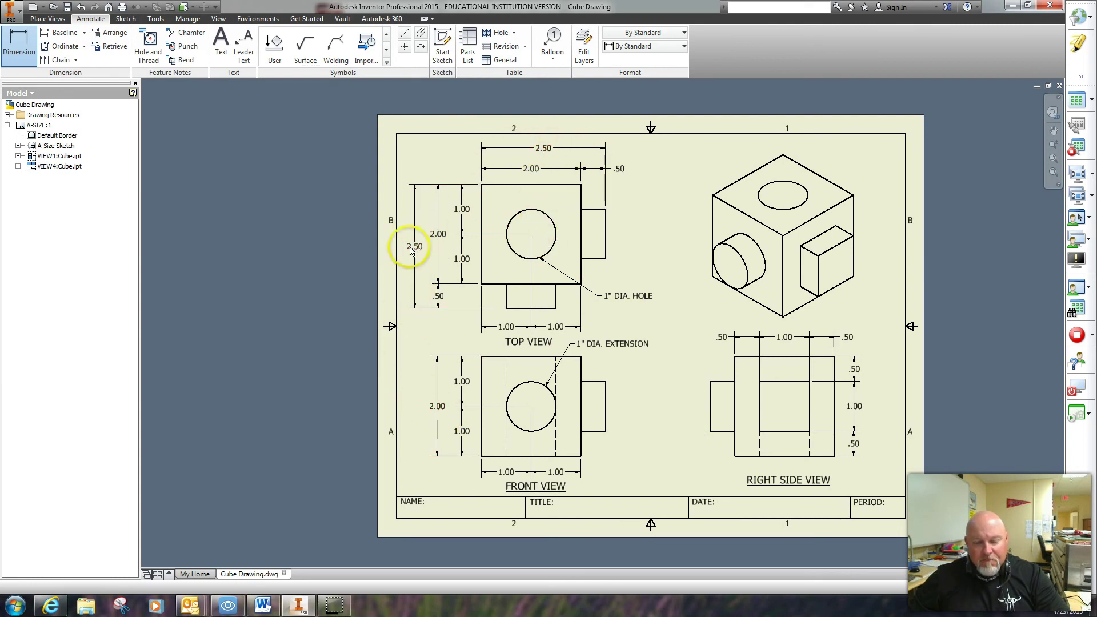
left_click(439, 297)
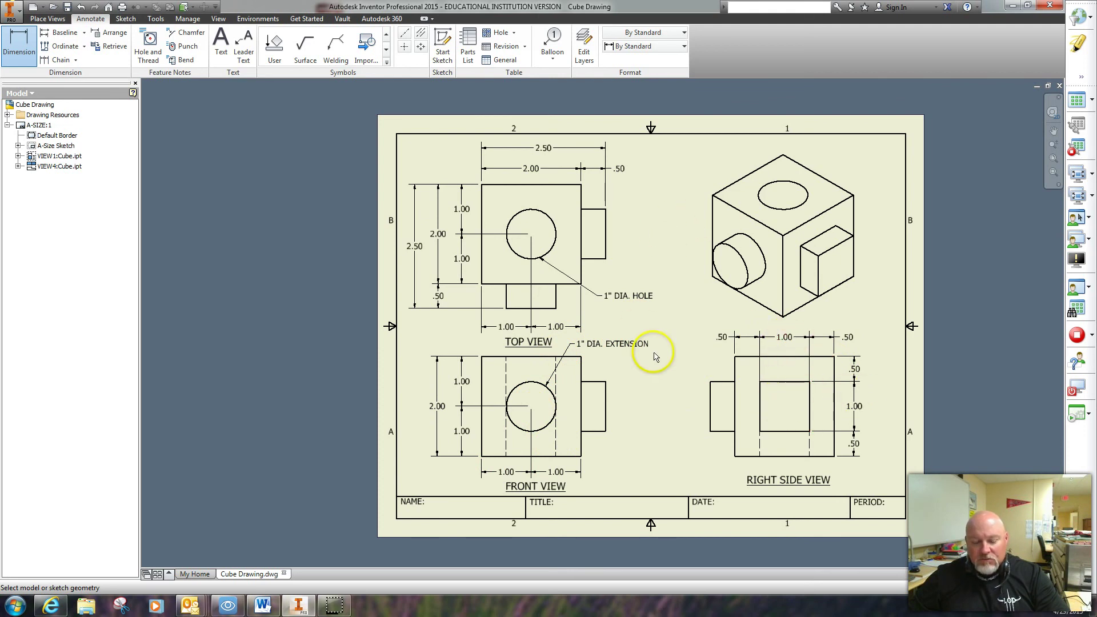
- Enter the drafter's name and the title CUBE DRAWING in the title block
left_click(220, 43)
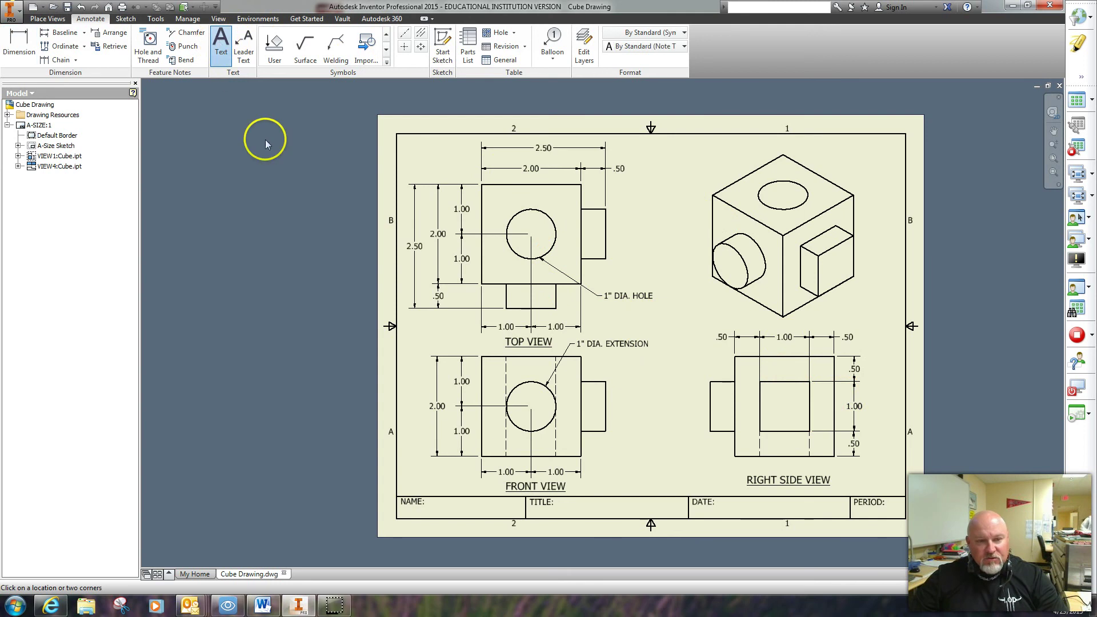
left_click(430, 504)
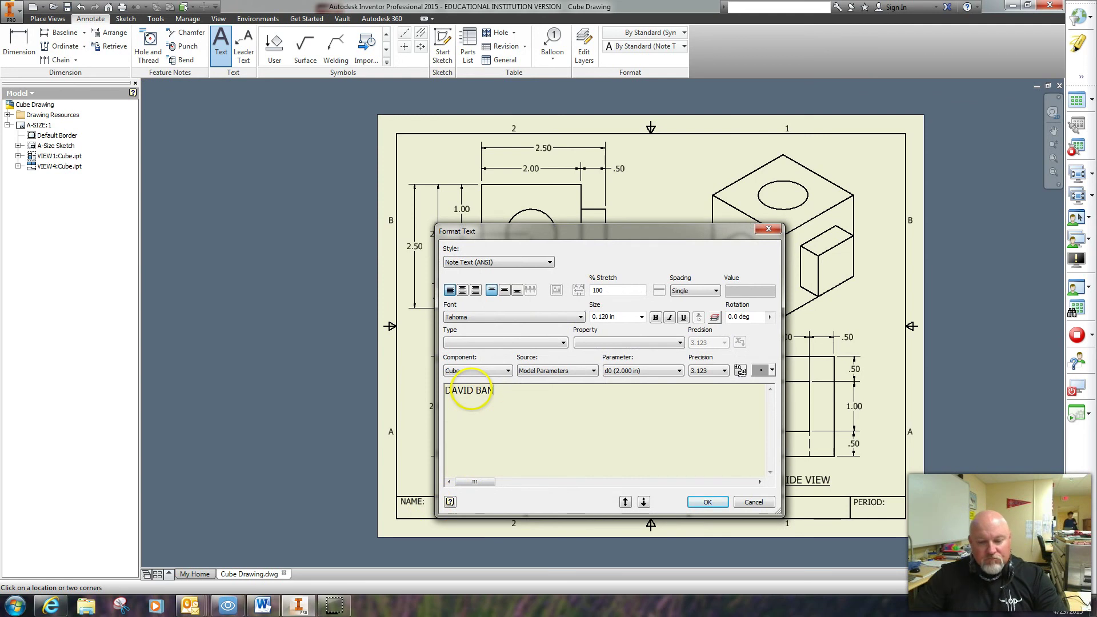
left_click(707, 501)
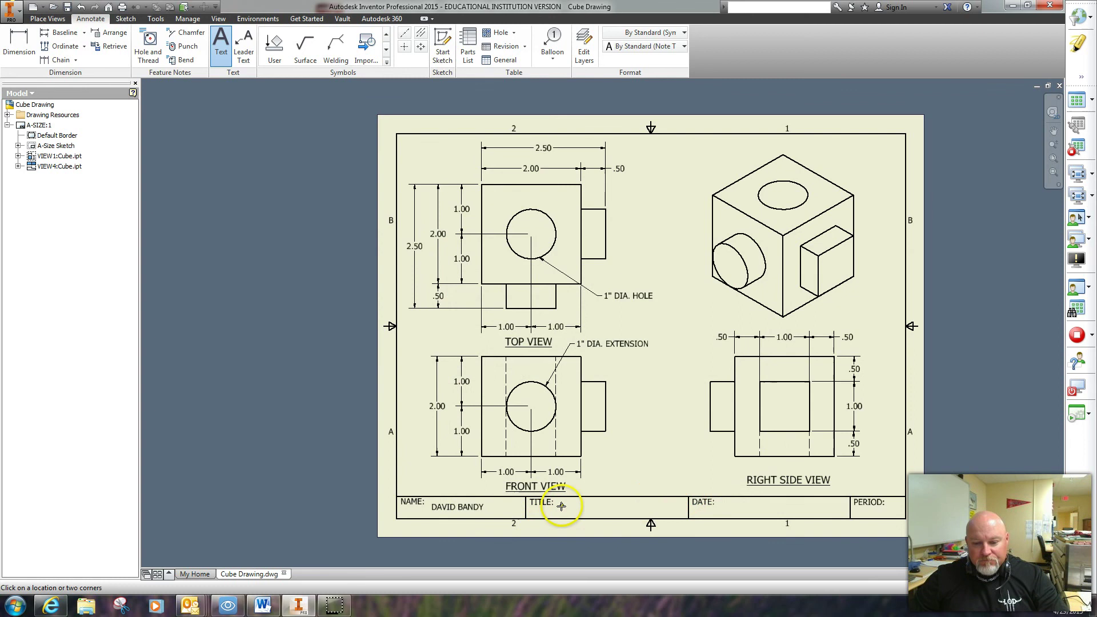
left_click(561, 506)
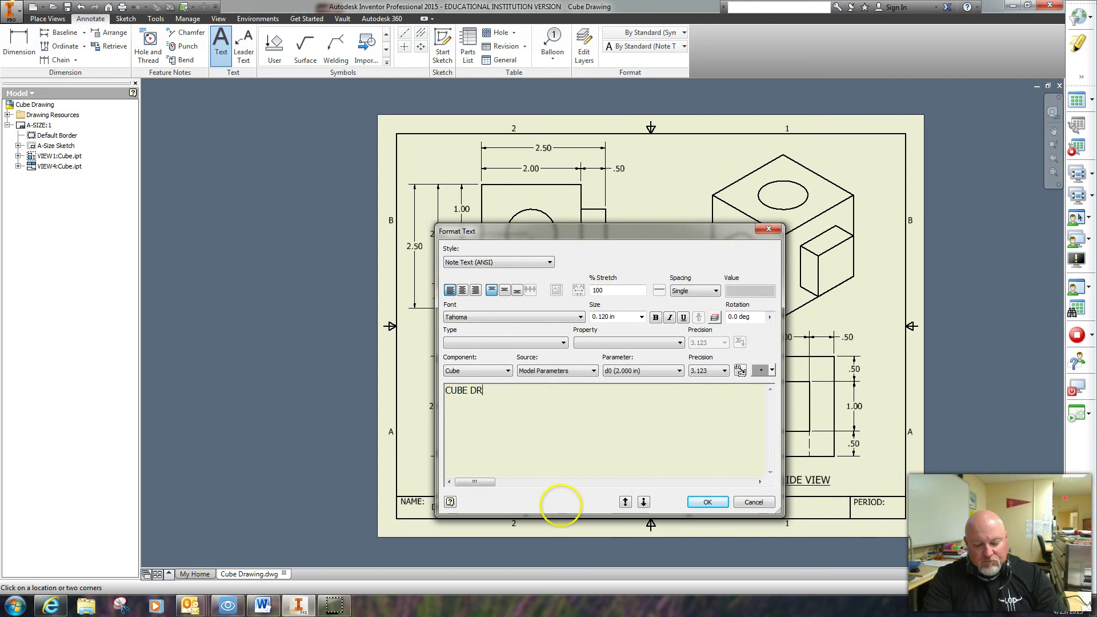
left_click(707, 501)
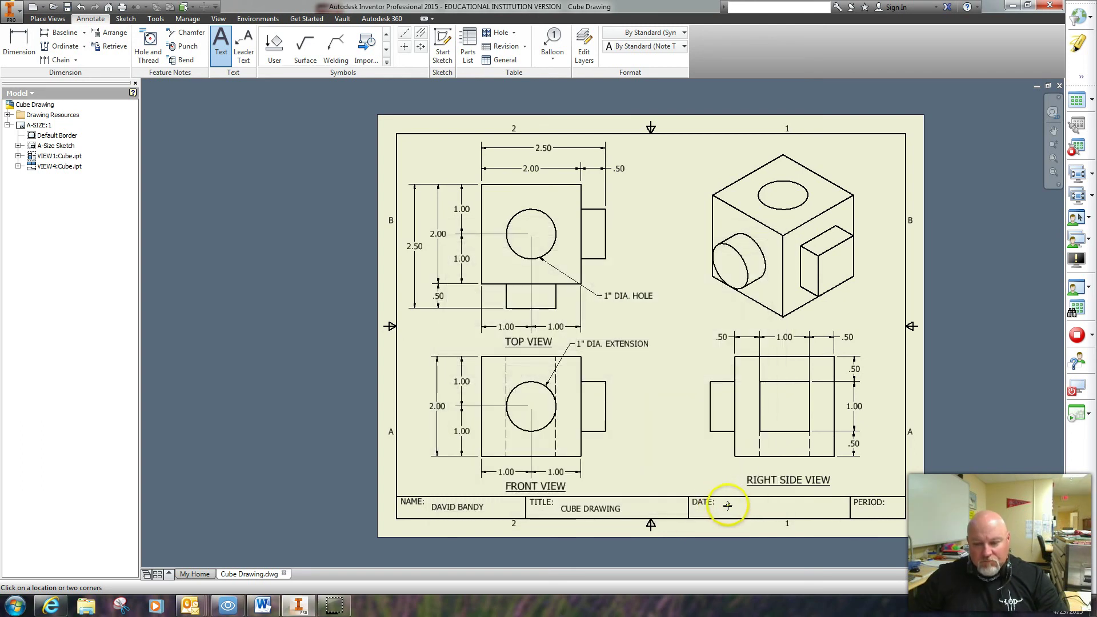
- Enter the date APRIL 2015 and period 3RD in the title block
left_click(727, 505)
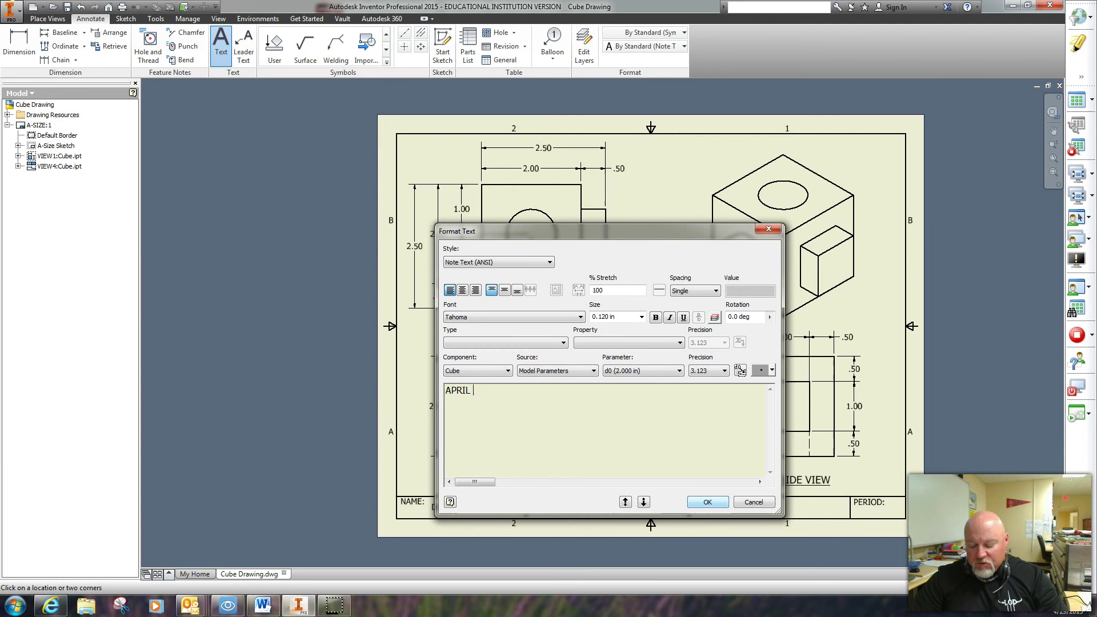
left_click(711, 502)
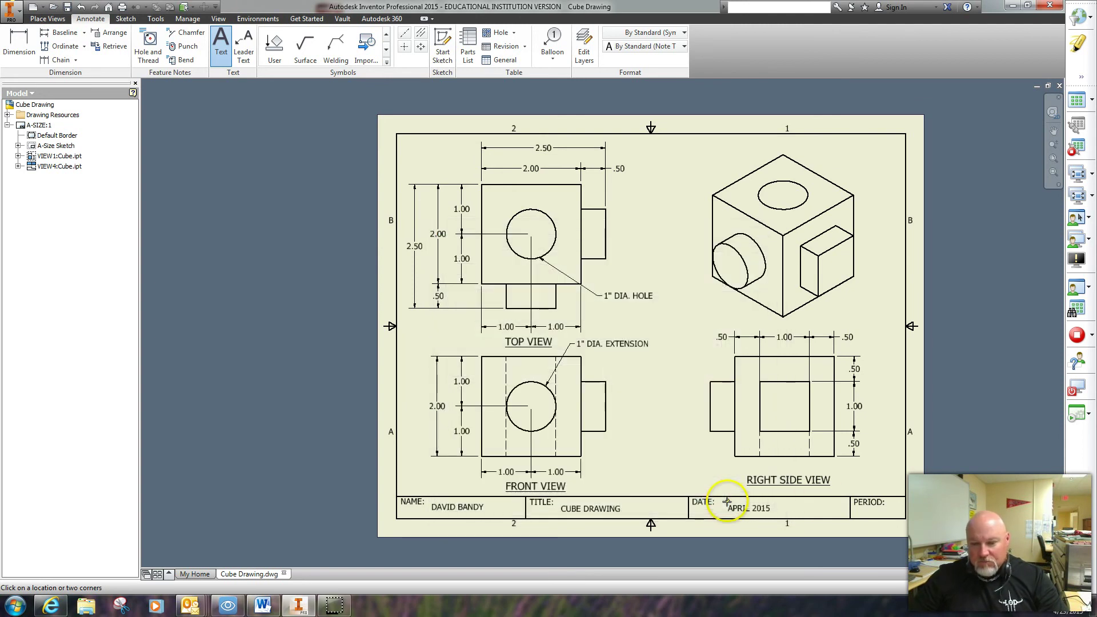
left_click(885, 507)
type("3")
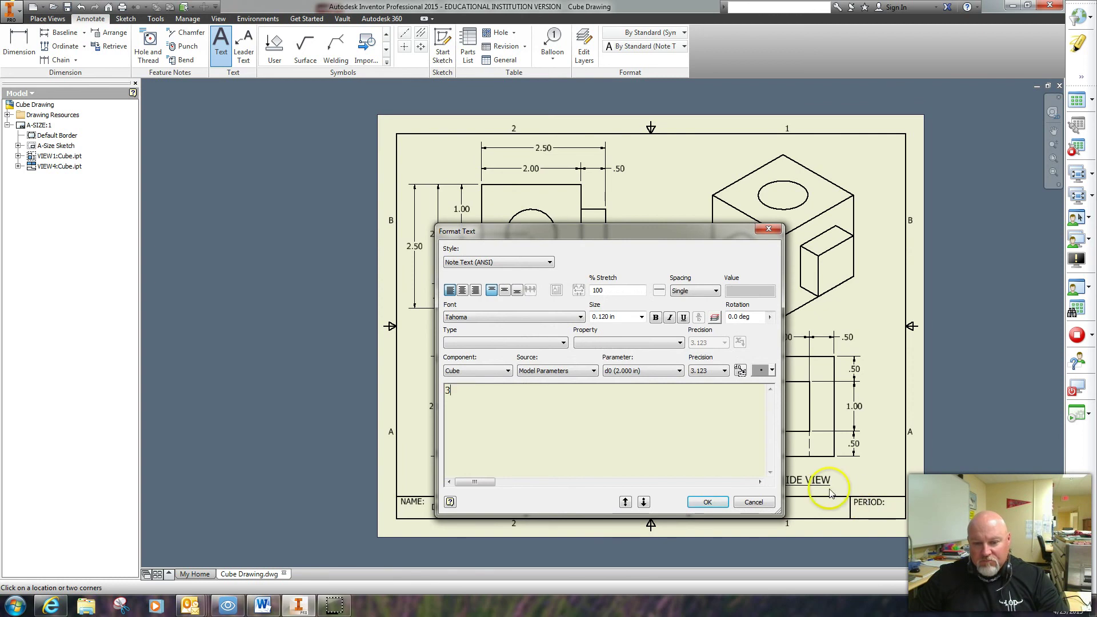
type("RD")
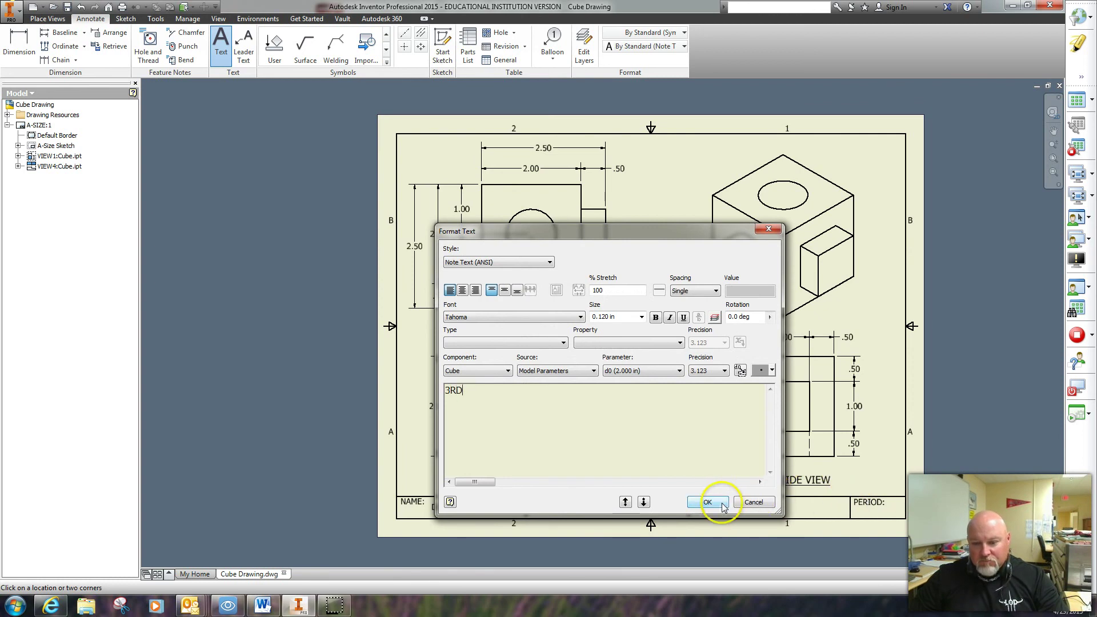
left_click(716, 505)
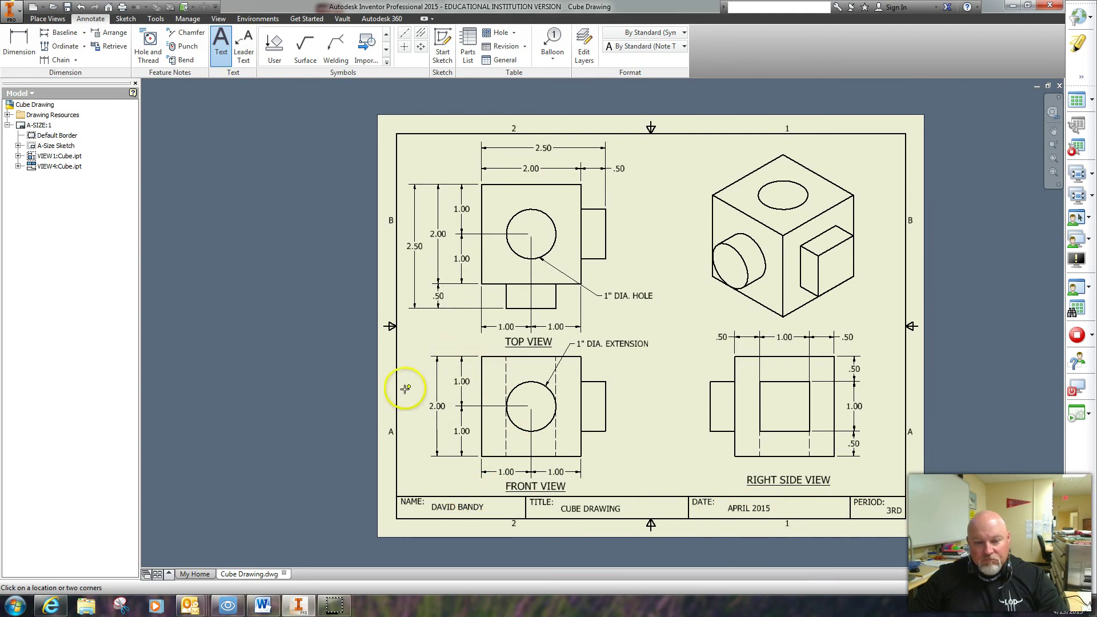
- Nudge the name, CUBE DRAWING and APRIL 2015 texts to sit neatly in their cells
key("Escape")
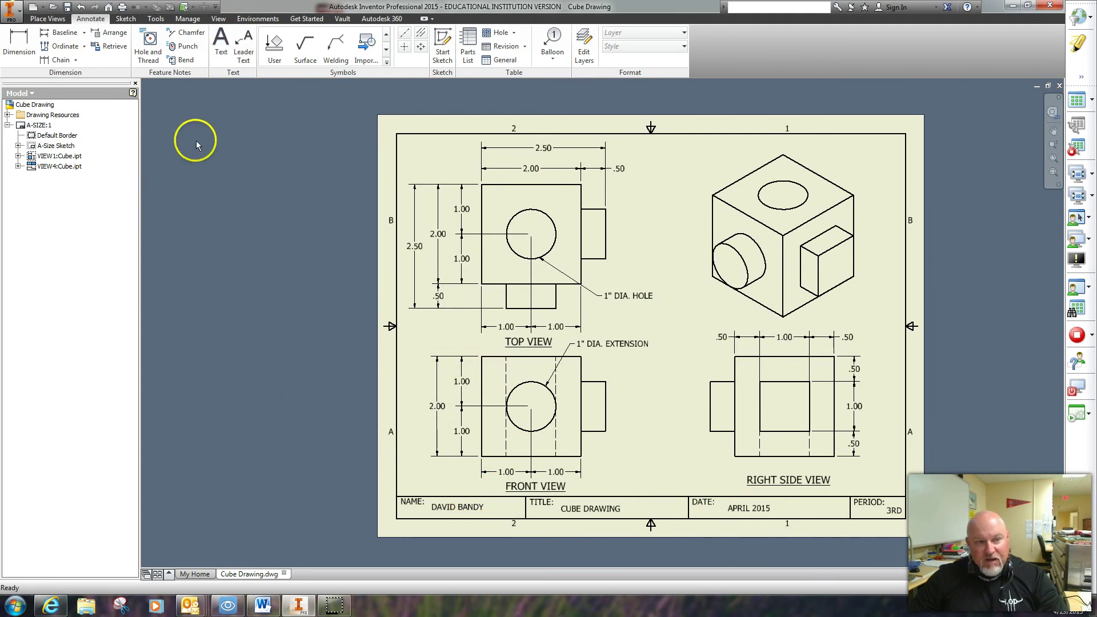
left_click(483, 507)
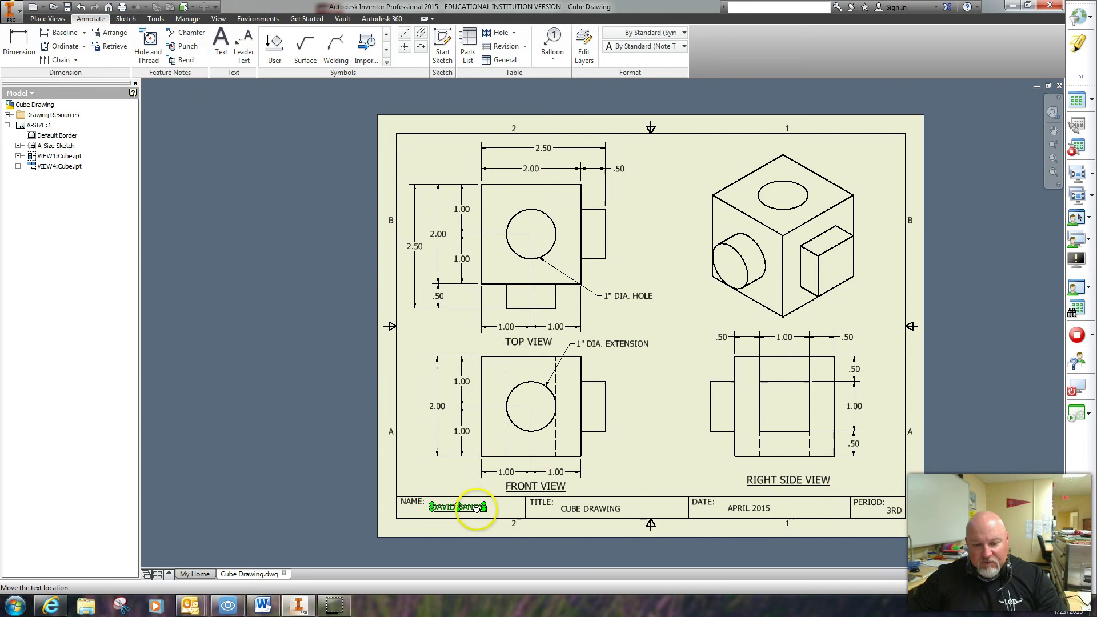
left_click_drag(479, 508, 486, 508)
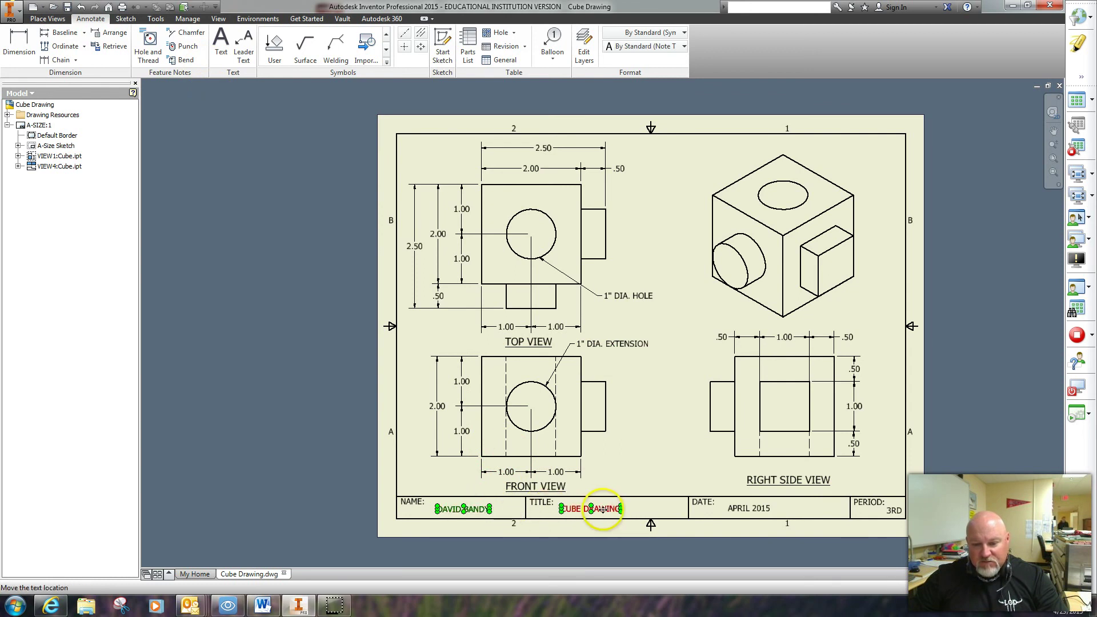
left_click_drag(602, 509, 617, 509)
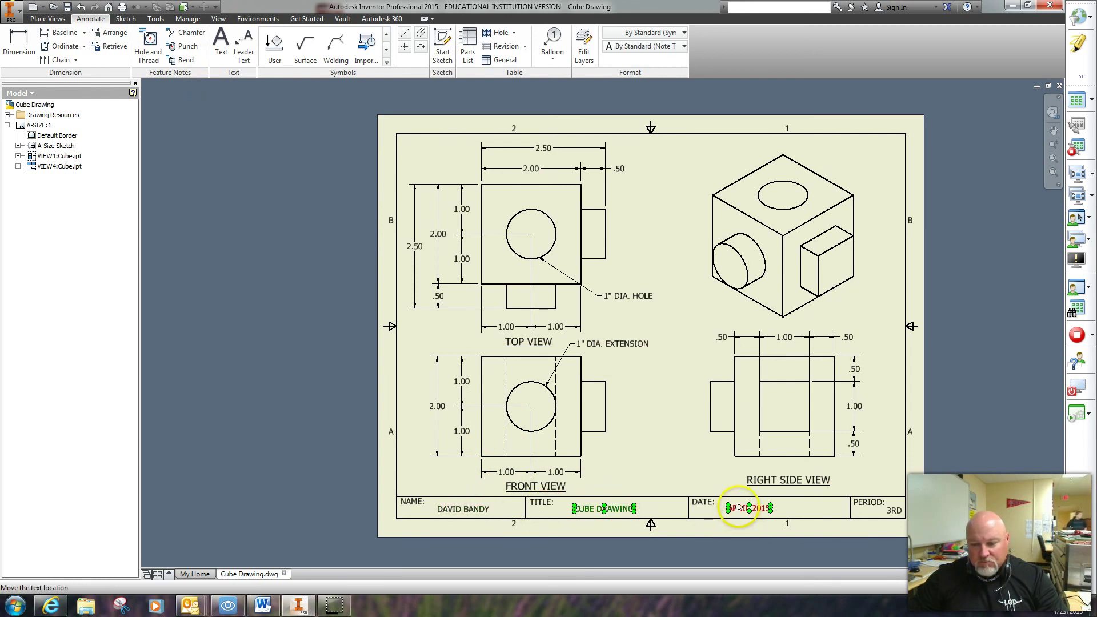
left_click_drag(739, 508, 774, 507)
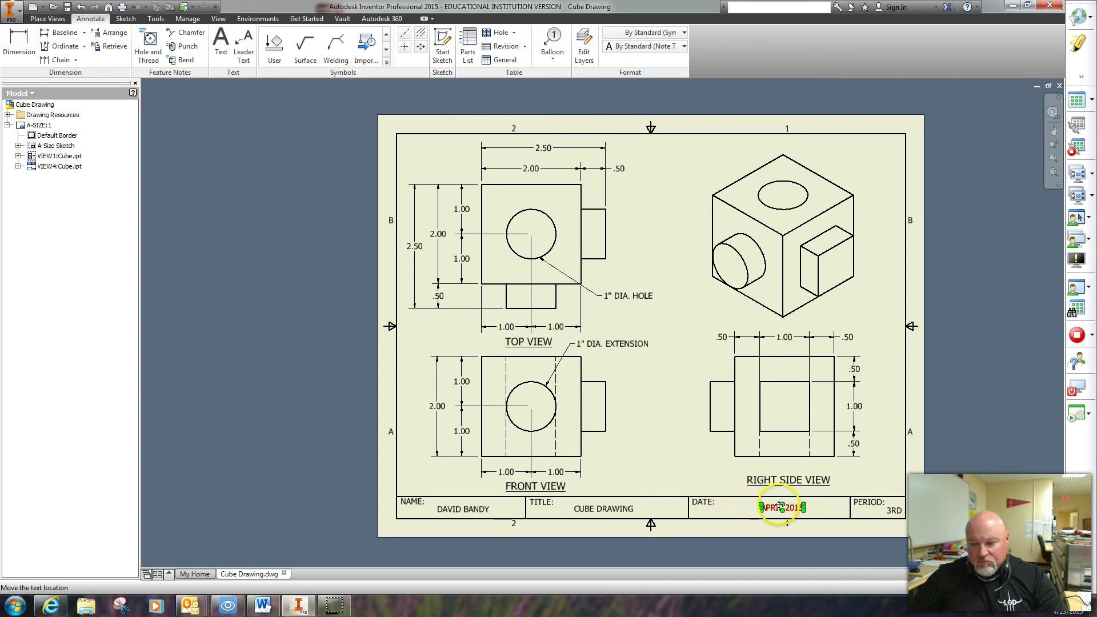
left_click(893, 510)
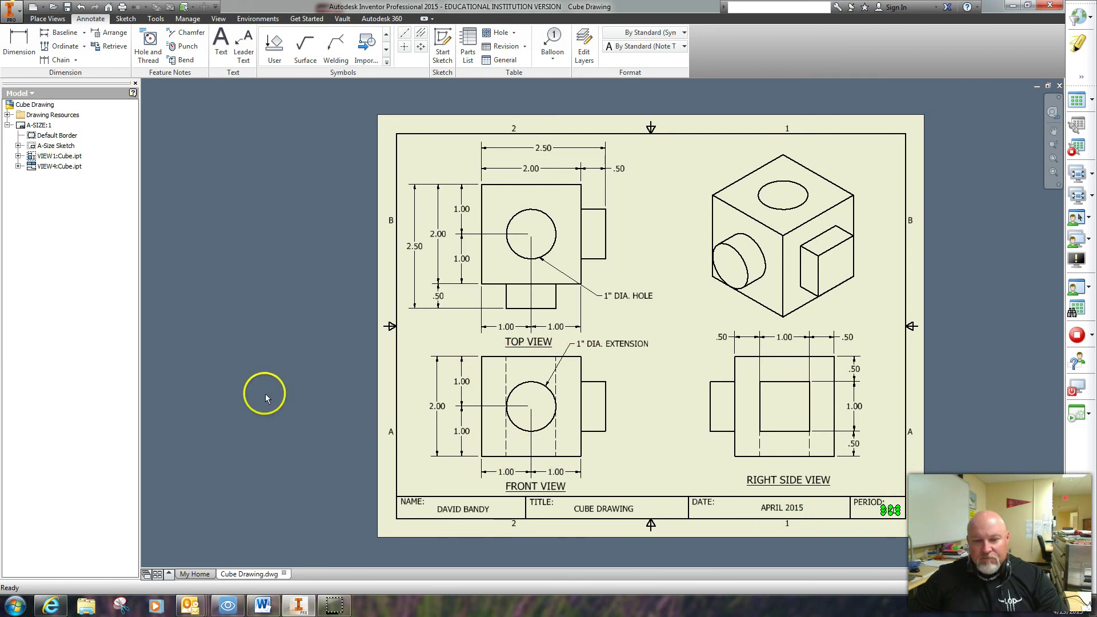
- Save the cube drawing, then choose Export > PDF from the application menu
left_click(13, 10)
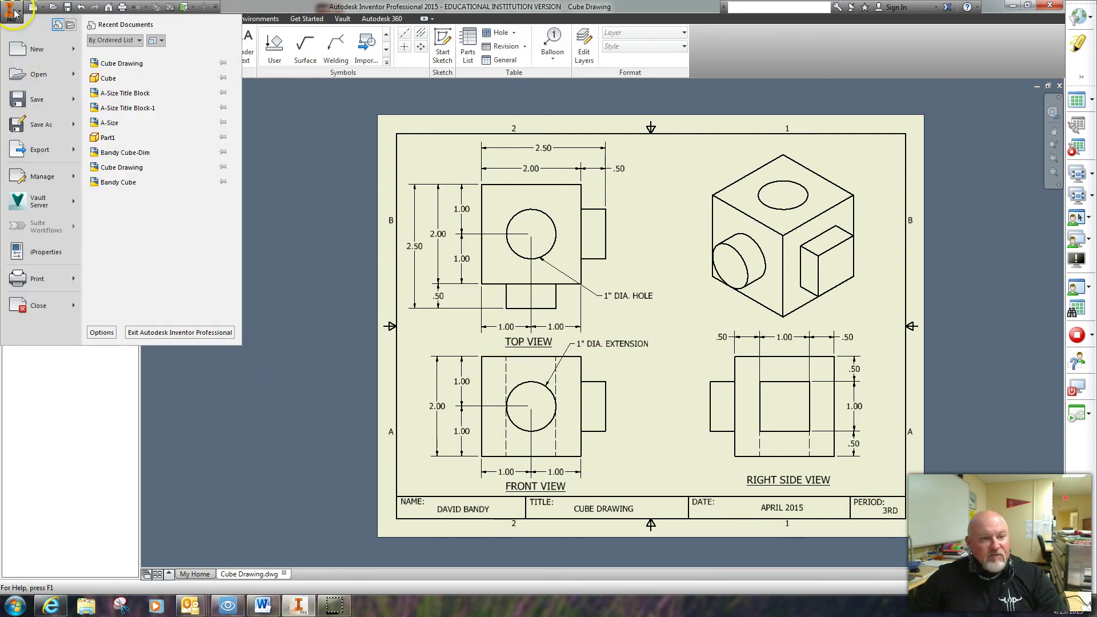
left_click(26, 98)
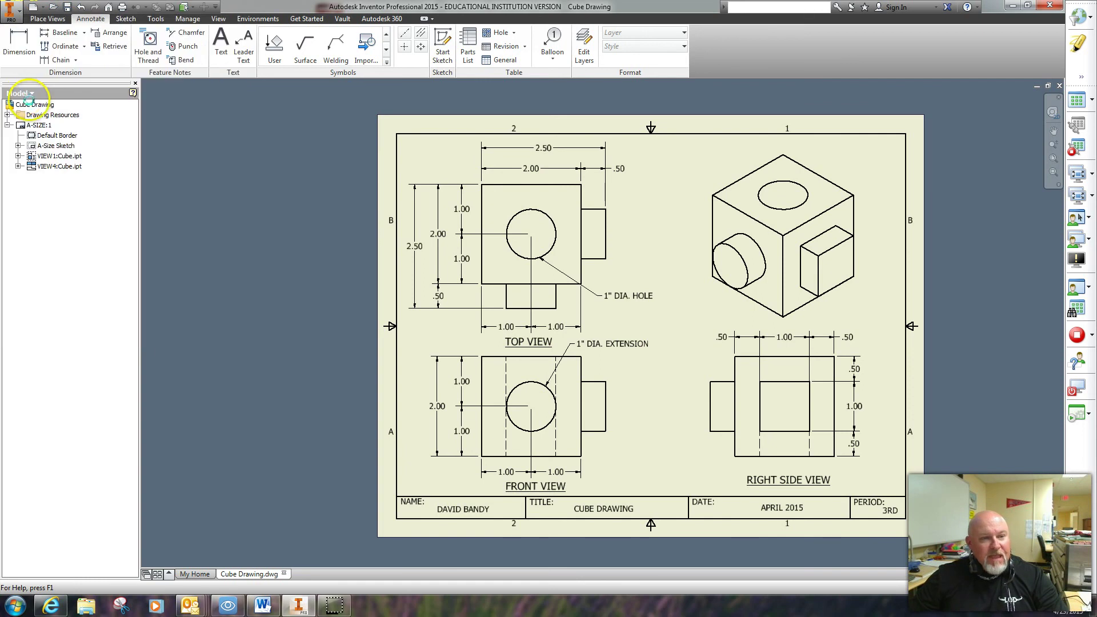
left_click(11, 10)
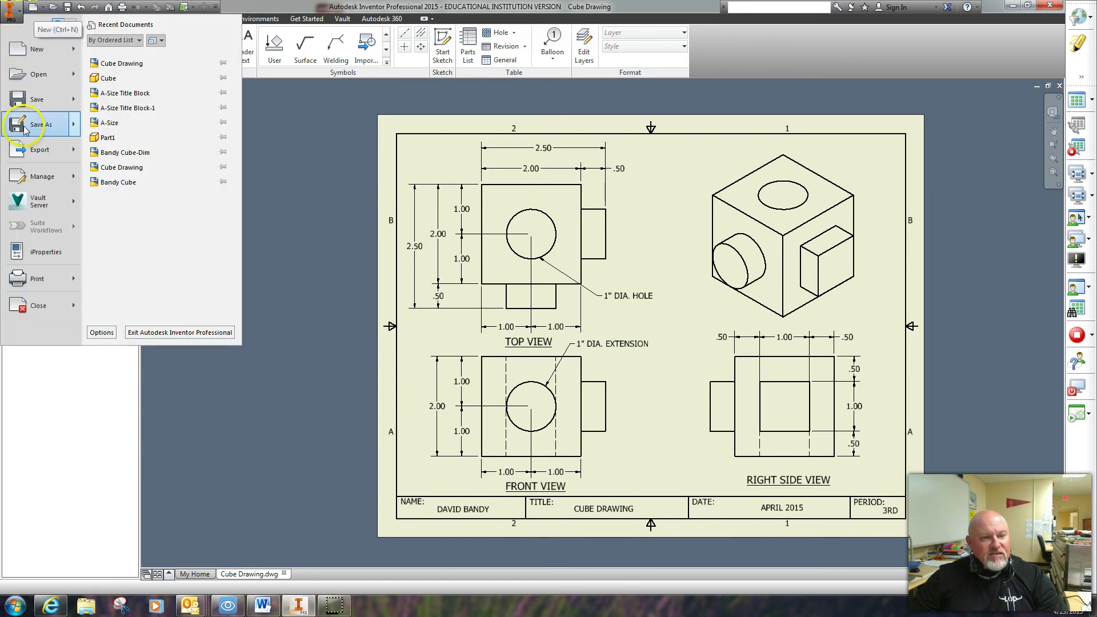
mouse_move(30, 157)
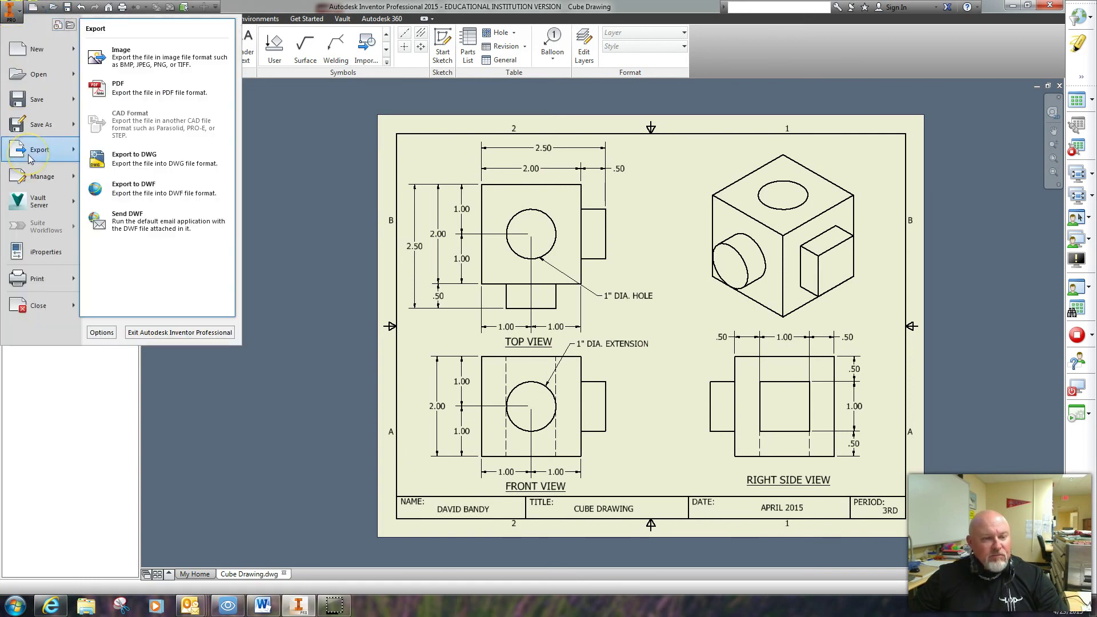
left_click(140, 94)
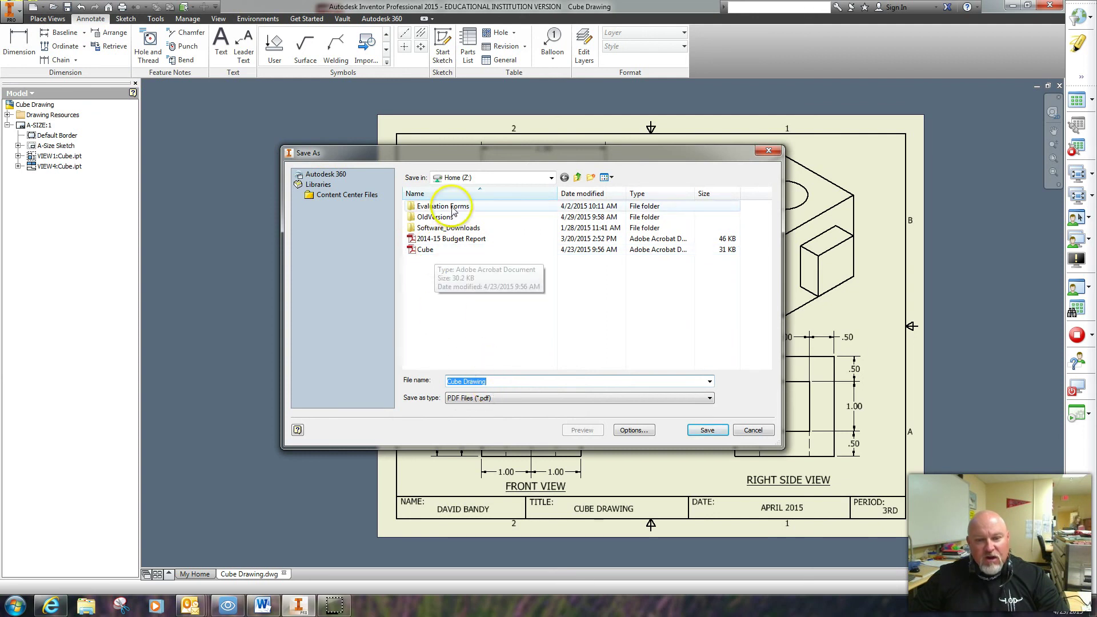
- Save the PDF as Cube Drawing in the Home (Z:) folder
left_click(713, 430)
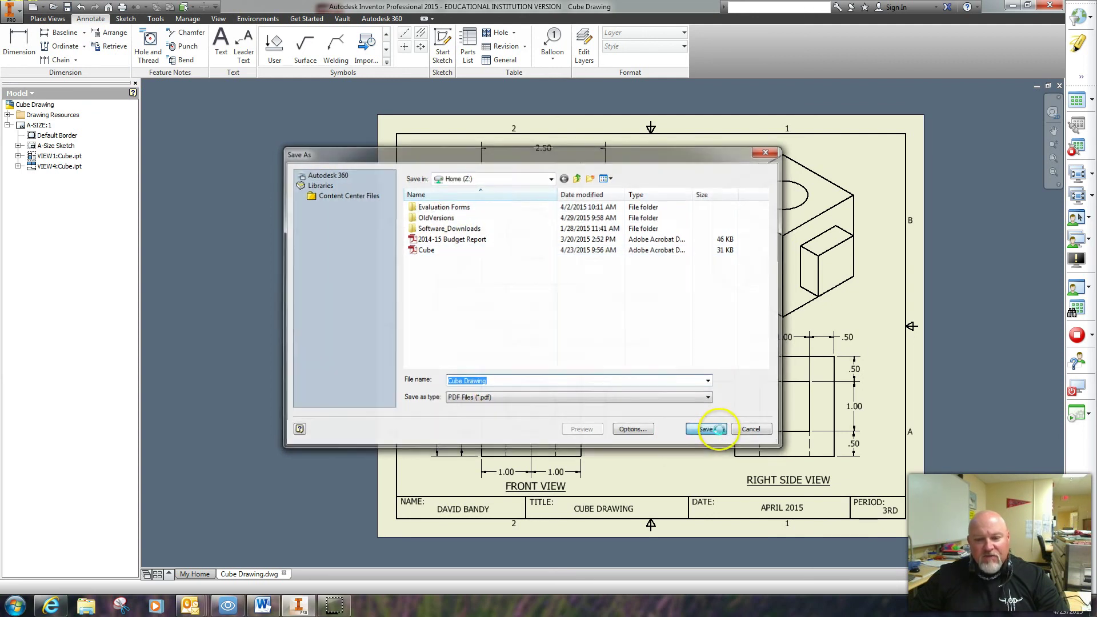